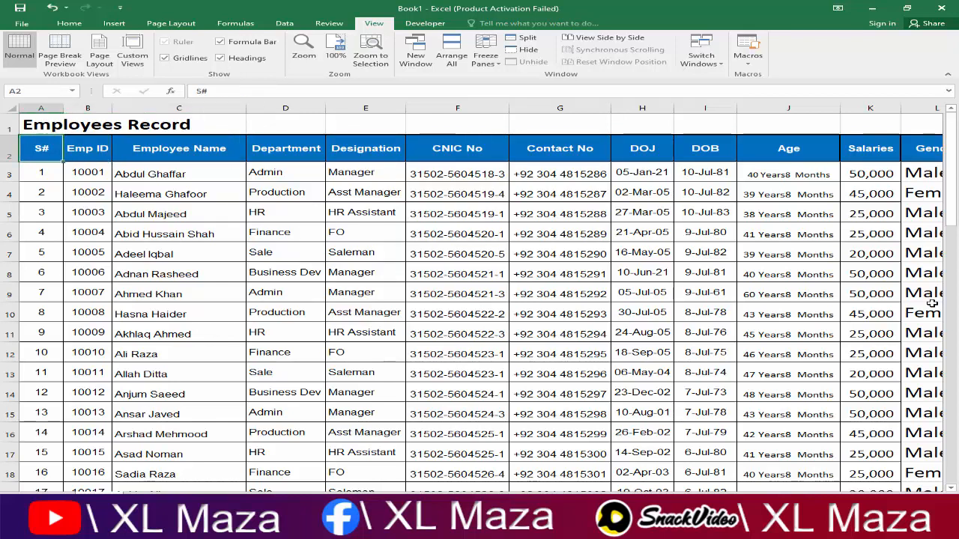
# Step: Browse the header row and the Employee Name and CNIC No columns with arrow keys
pyautogui.press('Right')
pyautogui.press('Right')
pyautogui.press('Right')
pyautogui.press('Left')
pyautogui.press('Left')
pyautogui.press('Left')
pyautogui.press('Right')
pyautogui.press('Right')
pyautogui.press('Down')
pyautogui.press('Down')
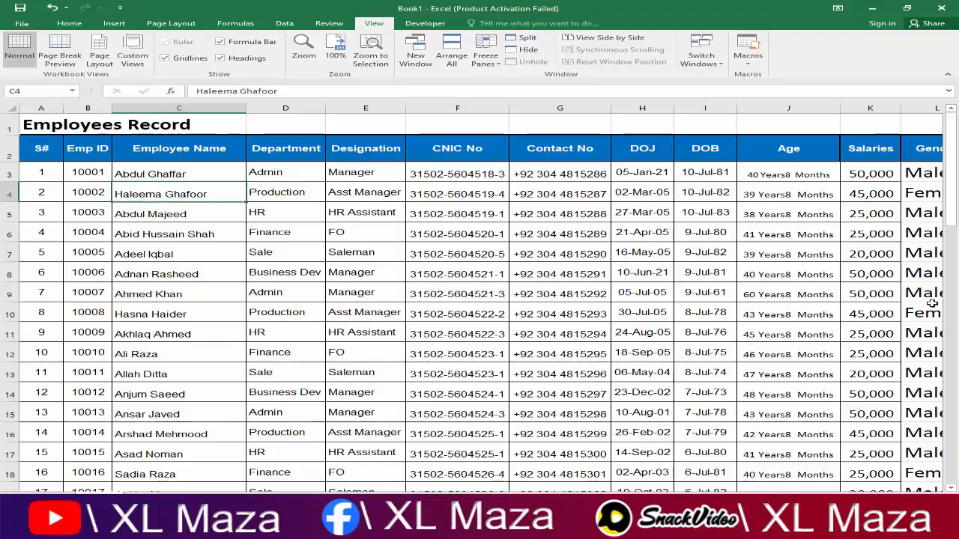
pyautogui.press('Down')
pyautogui.press('Down')
pyautogui.press('Down')
pyautogui.press('Down')
pyautogui.press('Down')
pyautogui.press('Down')
pyautogui.press('Down')
pyautogui.press('Down')
pyautogui.press('Down')
pyautogui.press('Down')
pyautogui.press('Down')
pyautogui.press('Down')
pyautogui.press('Down')
pyautogui.press('Down')
pyautogui.press('Down')
pyautogui.press('Down')
pyautogui.press('Down')
pyautogui.press('Down')
pyautogui.press('Down')
pyautogui.press('Down')
pyautogui.press('Down')
pyautogui.press('Down')
pyautogui.press('Down')
pyautogui.press('Down')
pyautogui.press('Down')
pyautogui.press('Down')
pyautogui.press('Down')
pyautogui.press('Down')
pyautogui.press('Down')
pyautogui.press('Down')
pyautogui.press('Down')
pyautogui.press('Down')
pyautogui.press('Down')
pyautogui.press('Down')
pyautogui.press('Down')
pyautogui.press('Down')
pyautogui.press('Down')
pyautogui.press('Down')
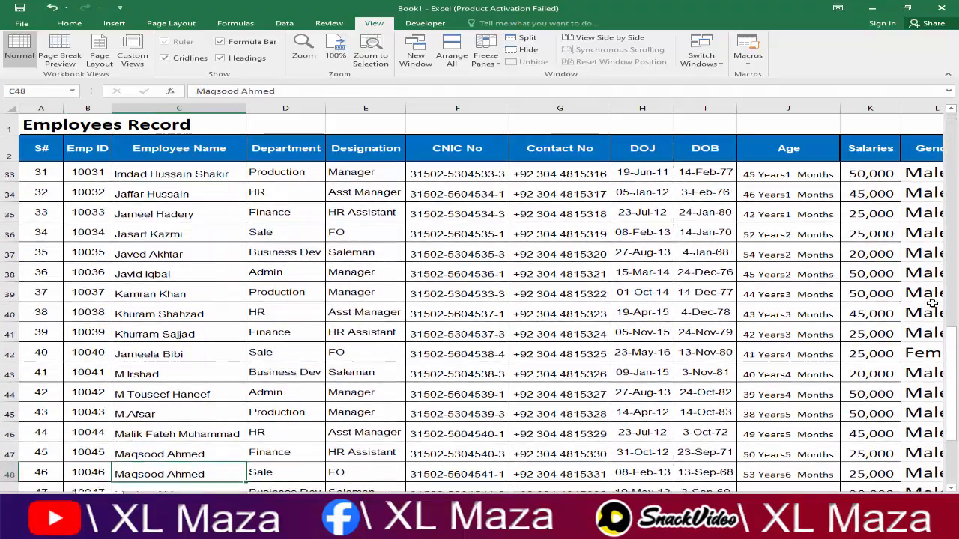
pyautogui.press('Up')
pyautogui.press('Up')
pyautogui.press('Up')
pyautogui.press('Up')
pyautogui.press('Up')
pyautogui.press('Up')
pyautogui.press('Up')
pyautogui.press('Up')
pyautogui.press('Up')
pyautogui.press('Up')
pyautogui.press('Up')
pyautogui.press('Up')
pyautogui.press('Up')
pyautogui.press('Up')
pyautogui.press('Up')
pyautogui.press('Up')
pyautogui.press('Up')
pyautogui.press('Up')
pyautogui.press('Up')
pyautogui.press('Up')
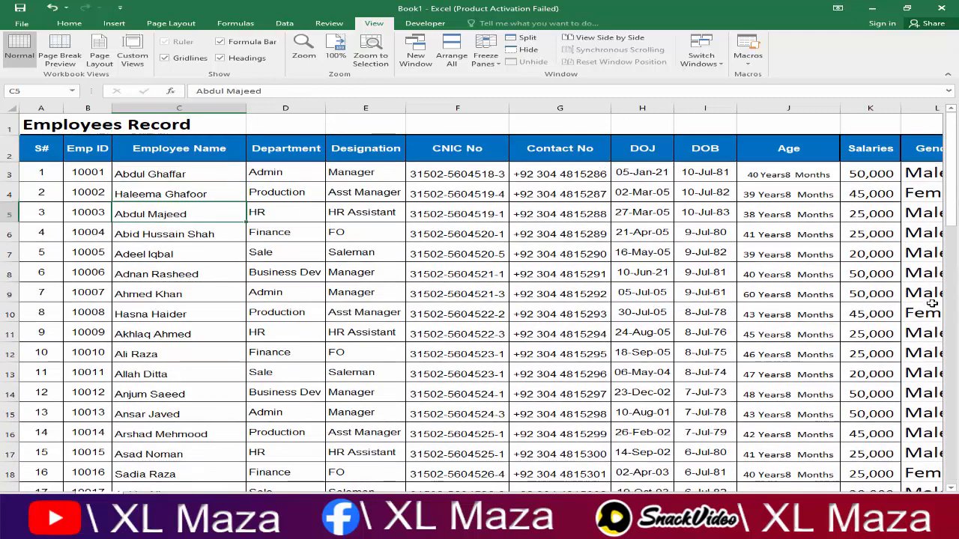
pyautogui.press('Right')
pyautogui.press('Right')
pyautogui.press('Right')
pyautogui.press('Down')
pyautogui.press('Down')
pyautogui.press('Down')
pyautogui.press('Down')
pyautogui.press('Down')
pyautogui.press('Down')
pyautogui.press('Down')
pyautogui.press('Down')
pyautogui.press('Down')
pyautogui.press('Down')
pyautogui.press('Down')
pyautogui.press('Down')
pyautogui.press('Down')
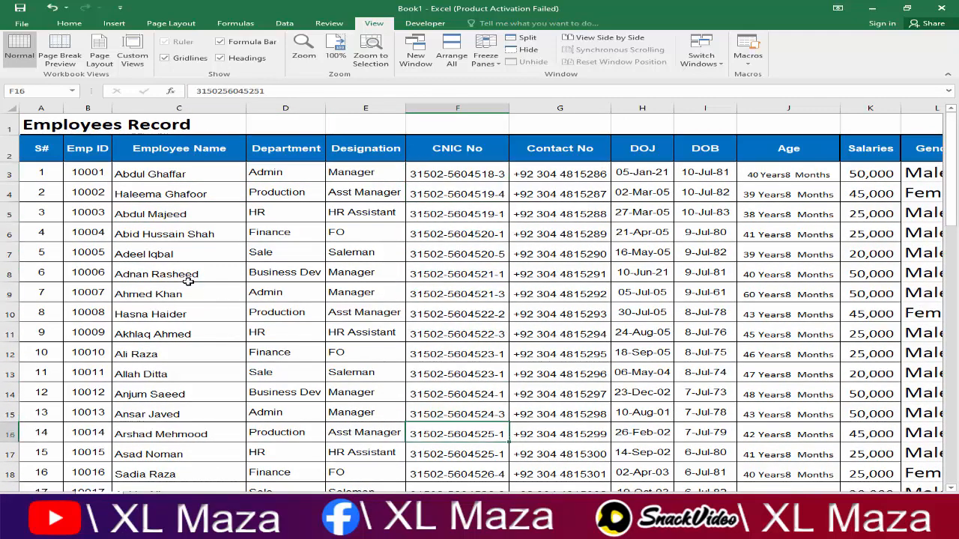
# Step: Unfreeze panes and scroll to confirm the title and header rows now scroll away
pyautogui.click(11, 172)
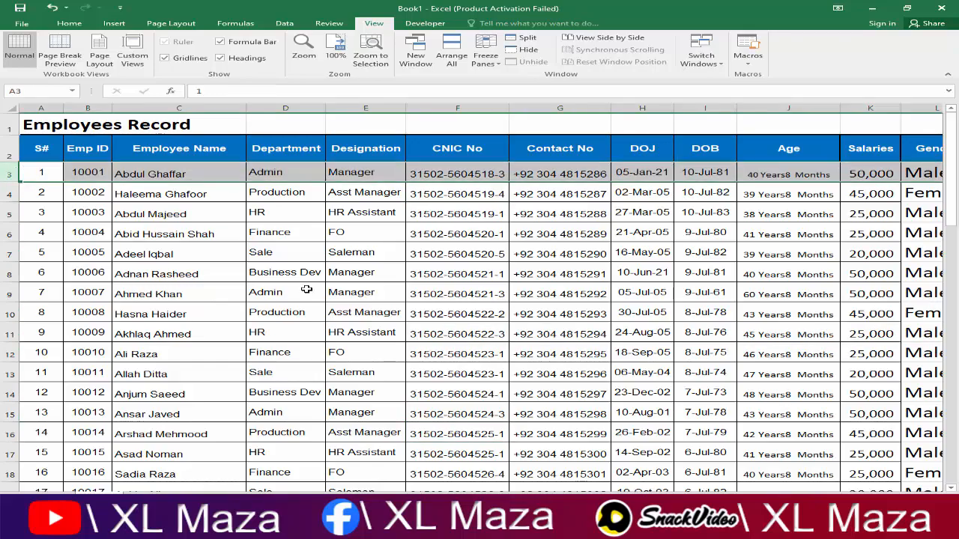
pyautogui.click(486, 54)
pyautogui.click(515, 86)
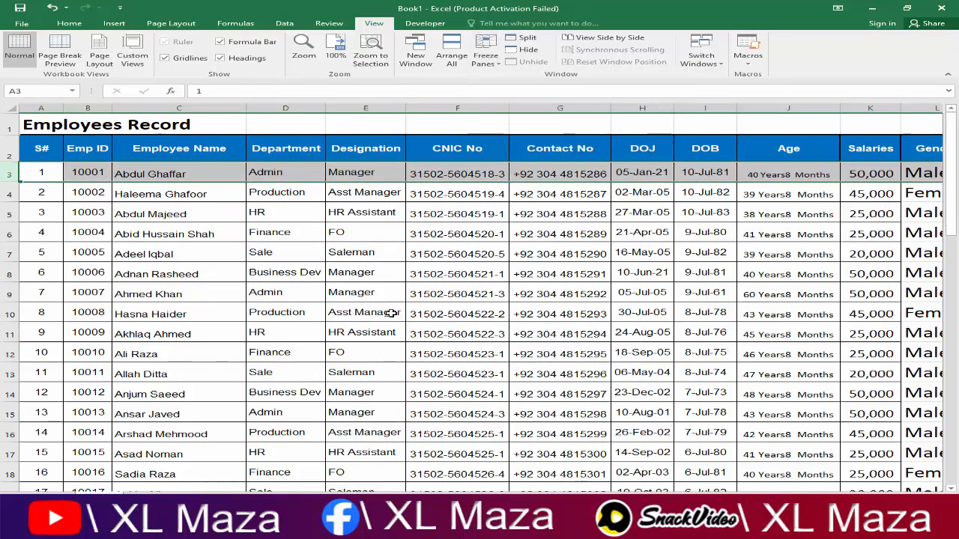
pyautogui.scroll(-11, 390, 318)
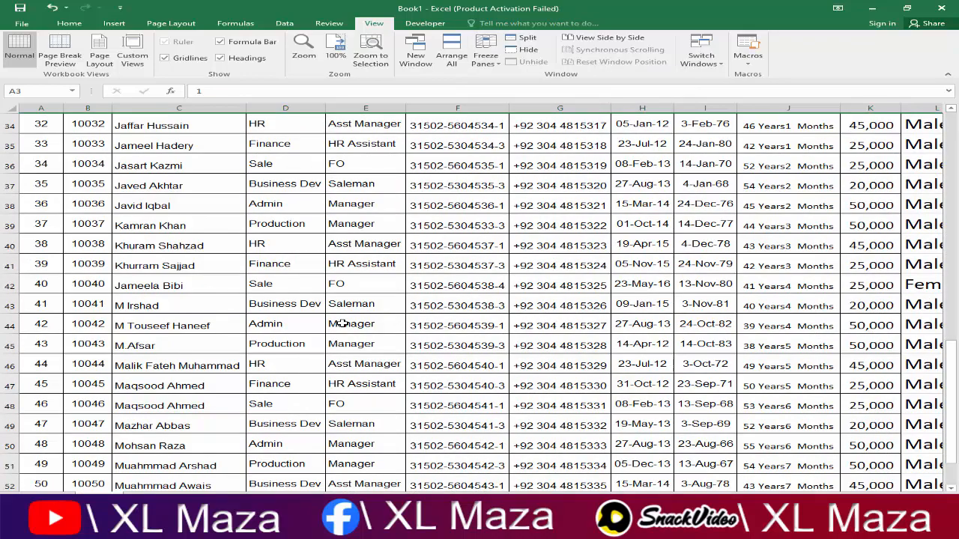
pyautogui.scroll(8, 342, 323)
pyautogui.scroll(3, 342, 323)
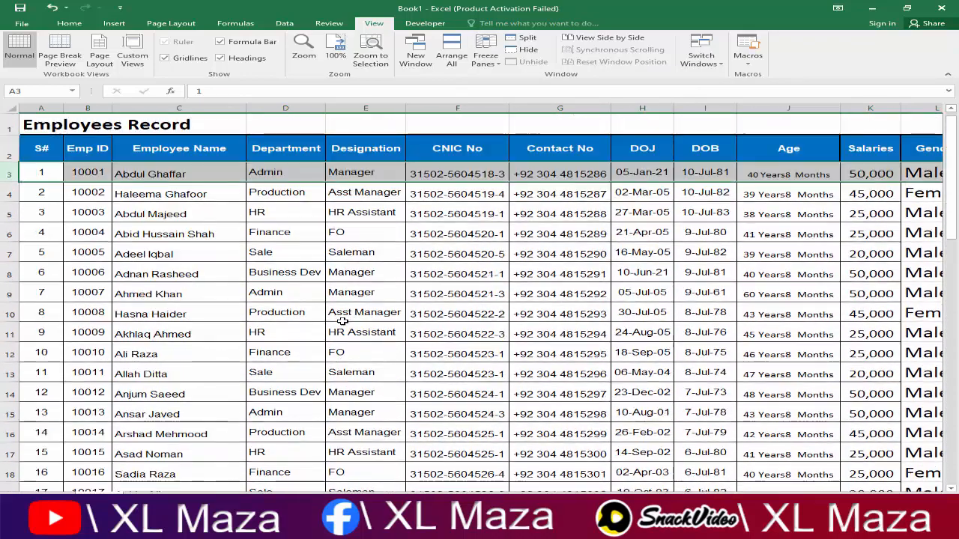
pyautogui.click(251, 176)
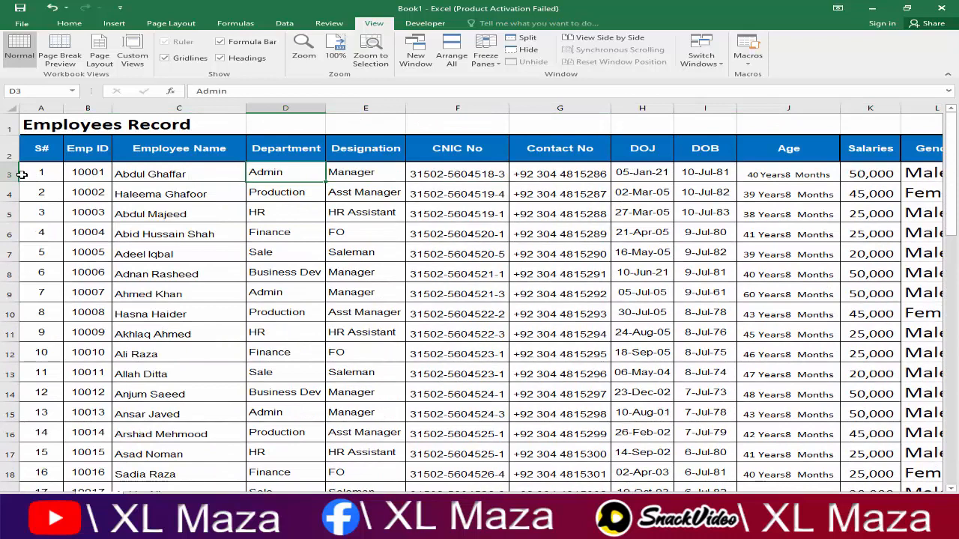
pyautogui.click(35, 152)
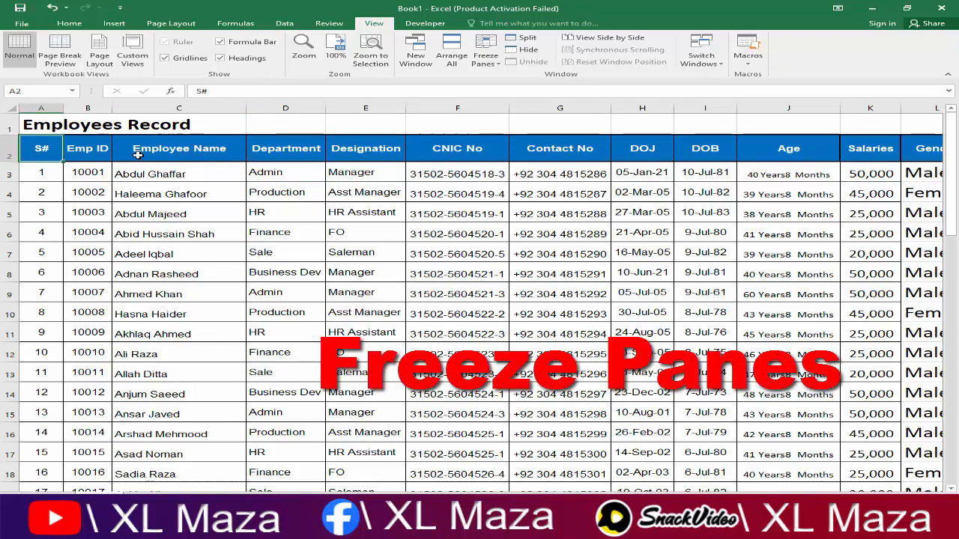
# Step: Select row 3 and freeze panes so rows 1–2 stay fixed
pyautogui.press('Down')
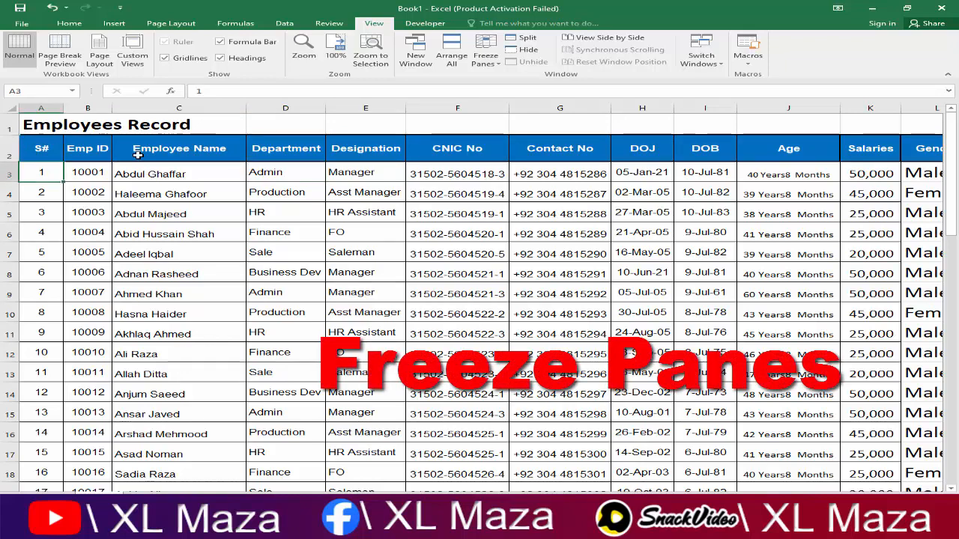
pyautogui.hotkey('shift', 'space')
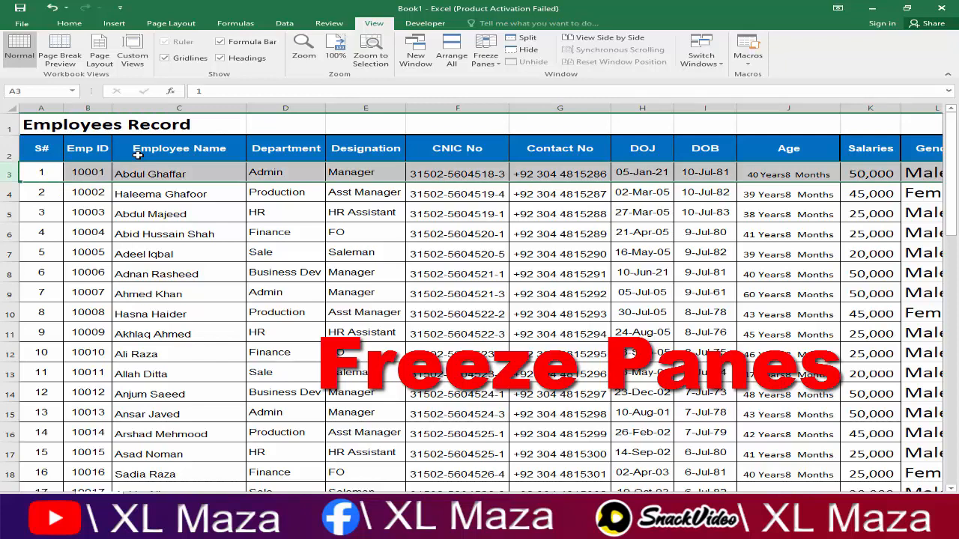
pyautogui.moveTo(758, 500)
pyautogui.mouseDown()
pyautogui.moveTo(871, 499)
pyautogui.moveTo(773, 500)
pyautogui.mouseUp()
pyautogui.click(497, 66)
pyautogui.click(524, 78)
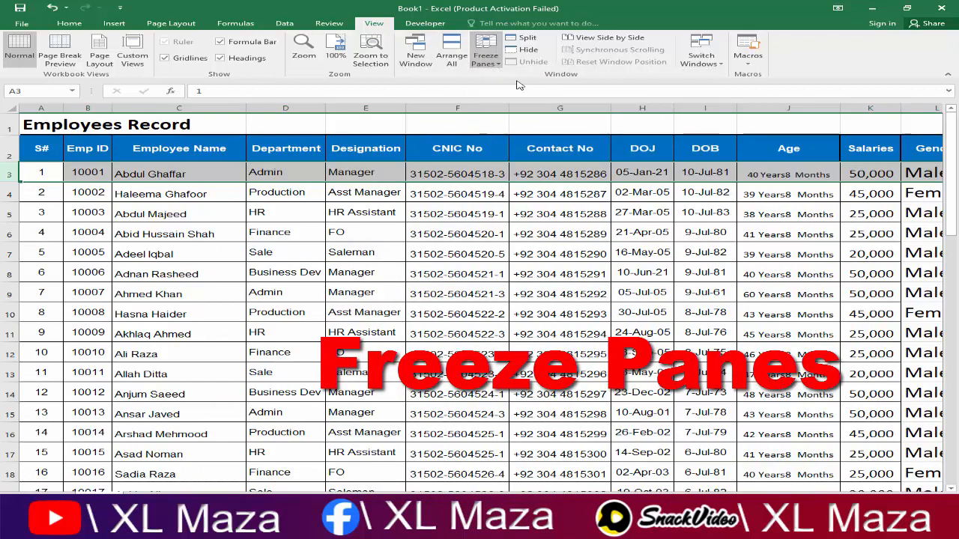
# Step: Scroll through the records to verify the frozen rows, returning to the S# header
pyautogui.scroll(-6, 408, 295)
pyautogui.scroll(-9, 408, 295)
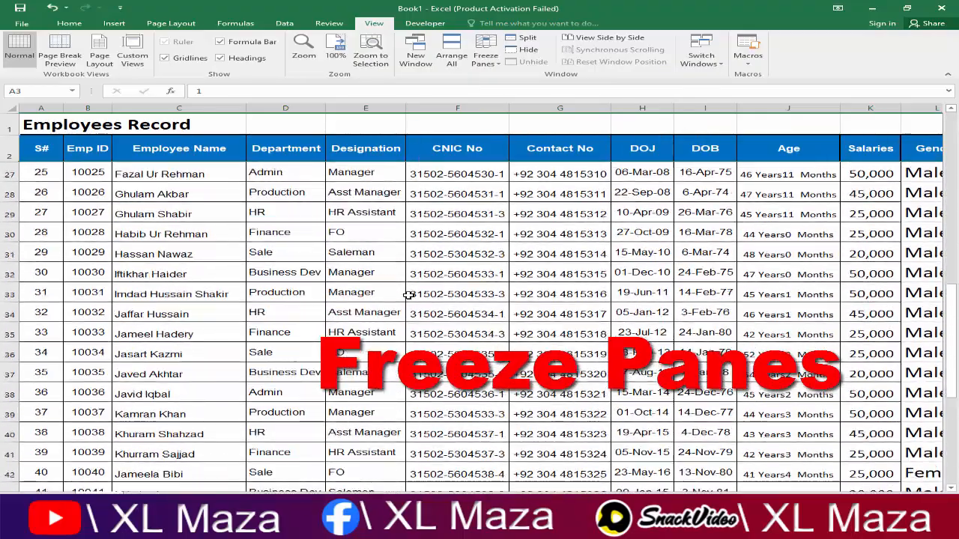
pyautogui.scroll(15, 347, 300)
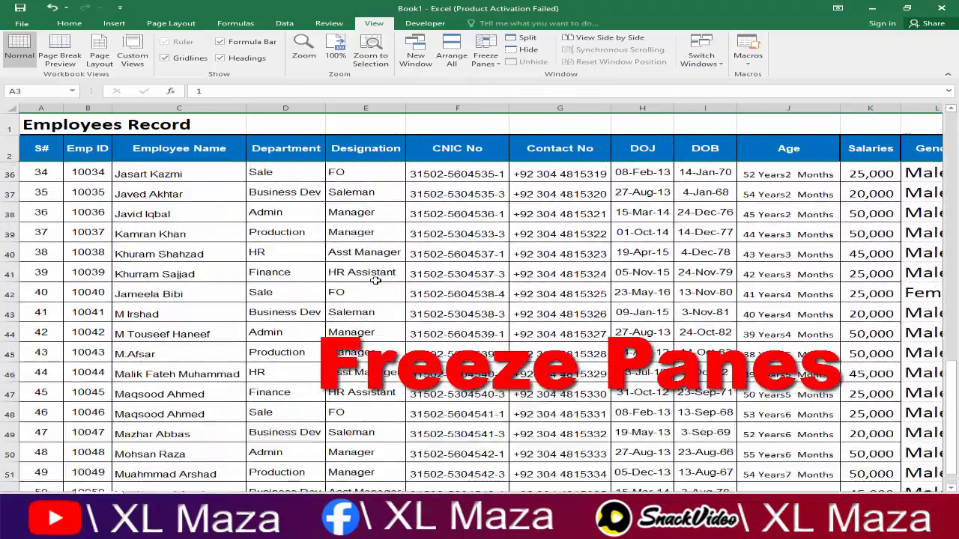
pyautogui.scroll(-4, 431, 258)
pyautogui.scroll(4, 431, 269)
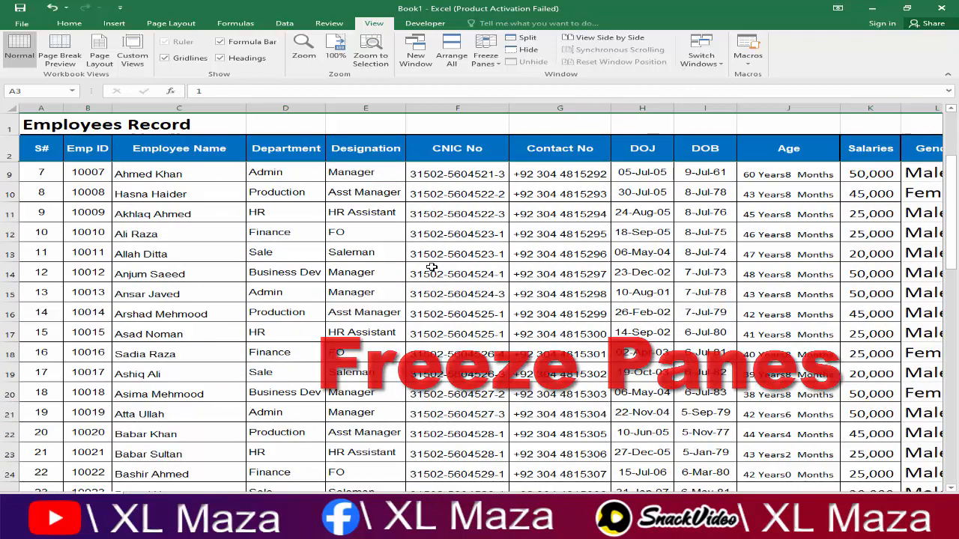
pyautogui.click(426, 174)
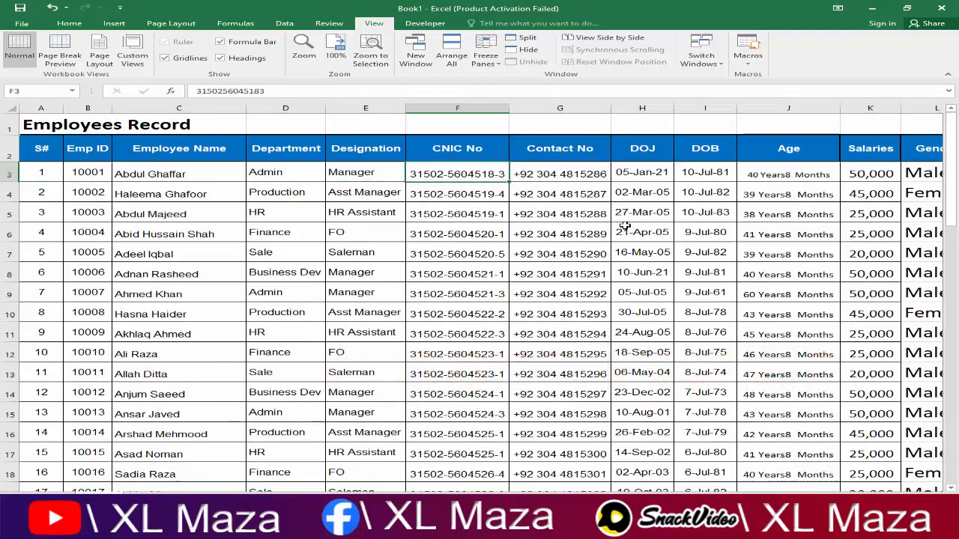
pyautogui.press('Up')
pyautogui.press('Up')
pyautogui.press('Left')
pyautogui.press('Left')
pyautogui.press('Left')
pyautogui.press('Left')
pyautogui.press('Left')
pyautogui.press('Down')
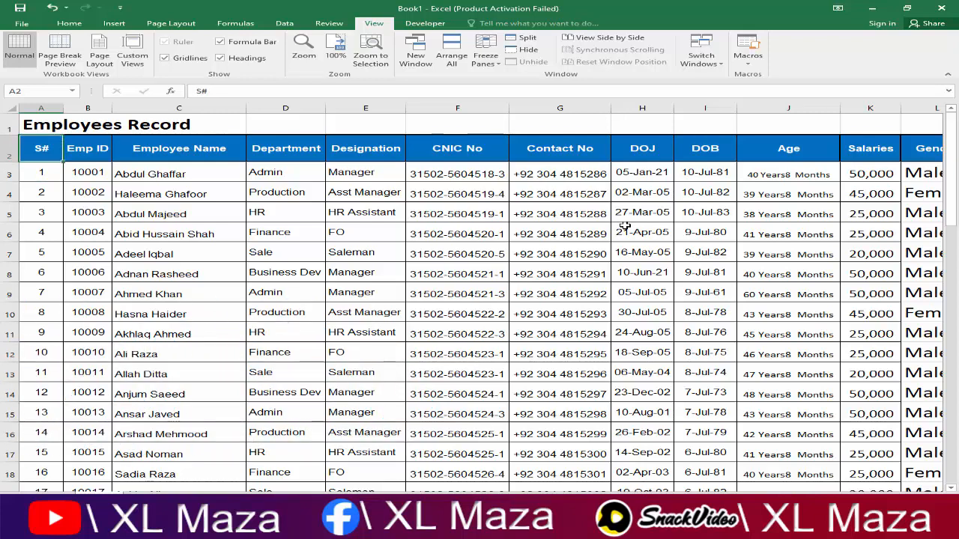
pyautogui.hscroll(1, 624, 225)
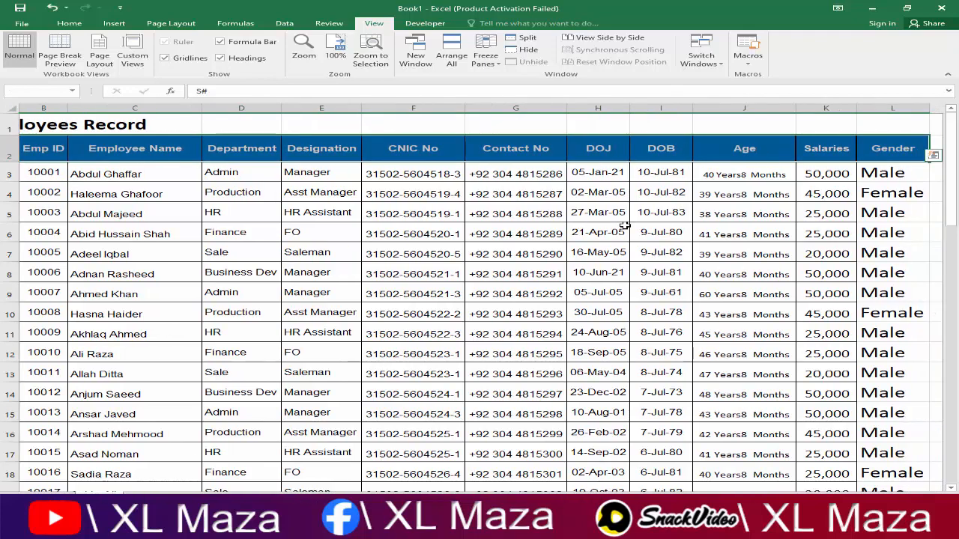
pyautogui.hotkey('ctrl', 'shift', 'Down')
pyautogui.press('Up')
pyautogui.press('Down')
pyautogui.press('Down')
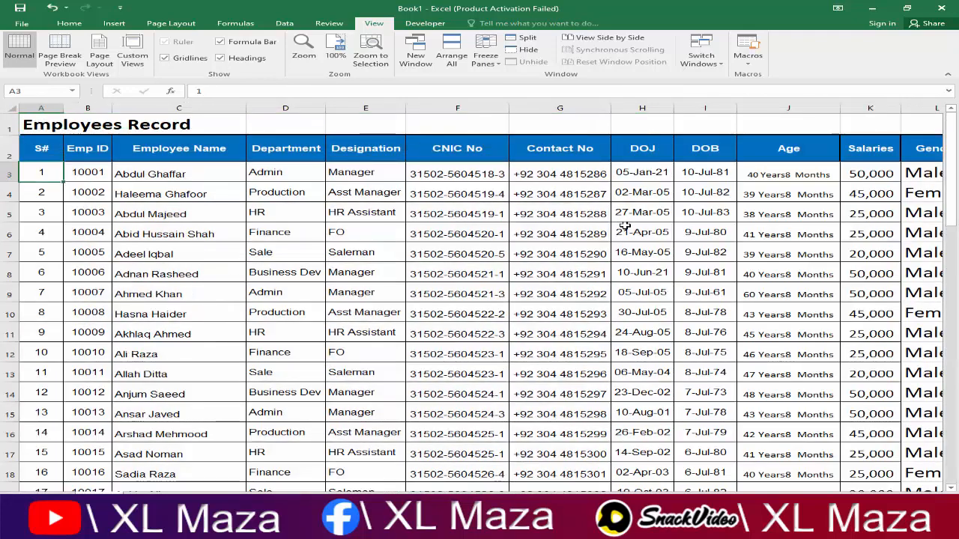
pyautogui.press('Up')
pyautogui.press('Up')
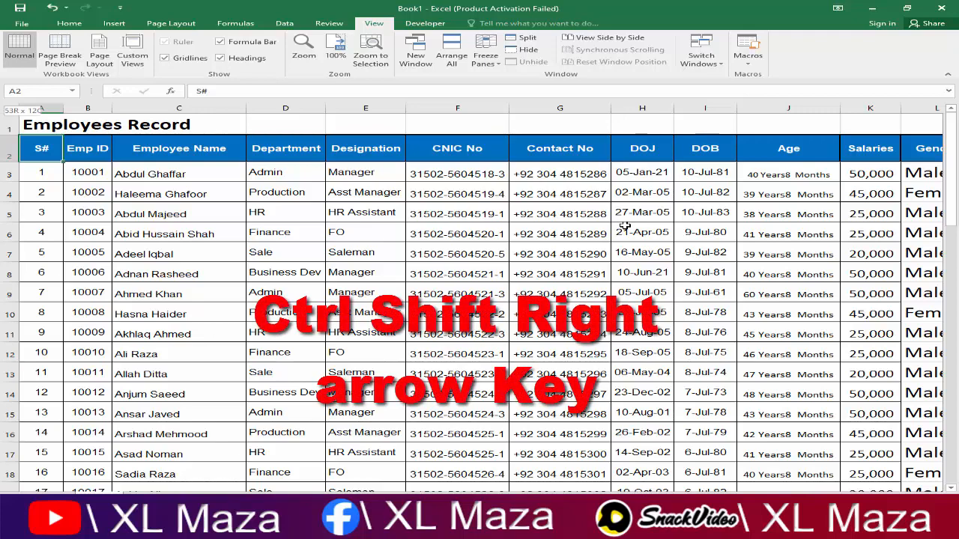
pyautogui.hotkey('ctrl', 'shift', 'Right')
pyautogui.hotkey('ctrl', 'shift', 'Down')
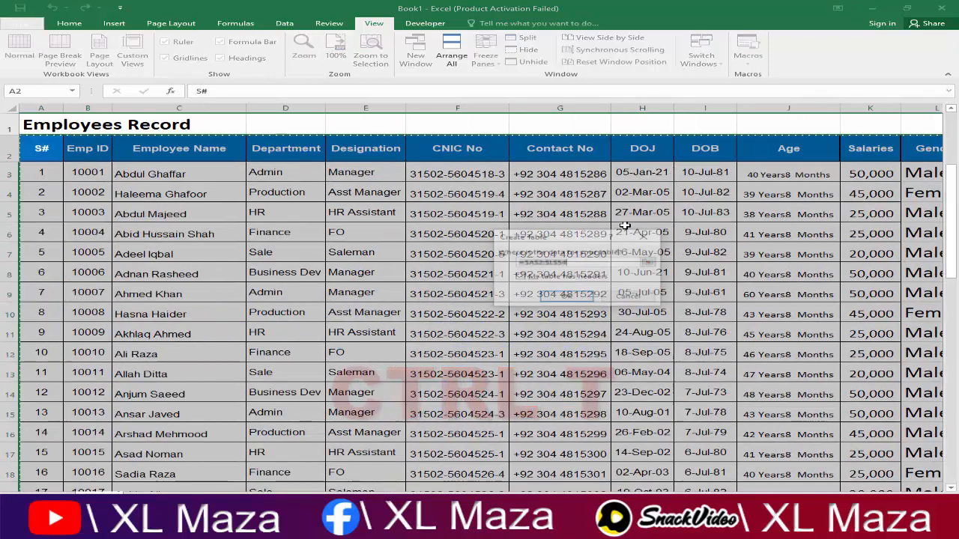
pyautogui.hotkey('ctrl', 't')
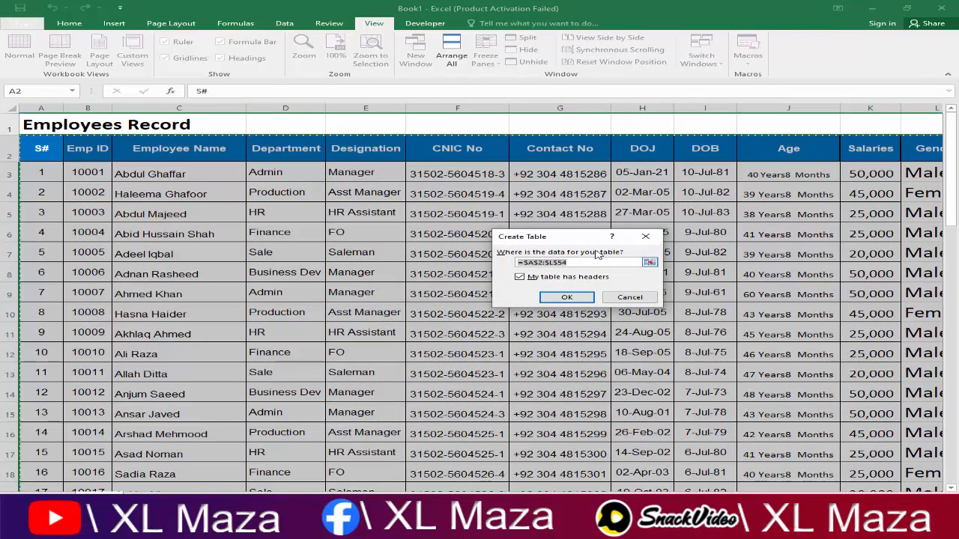
pyautogui.moveTo(583, 241); pyautogui.dragTo(531, 241)
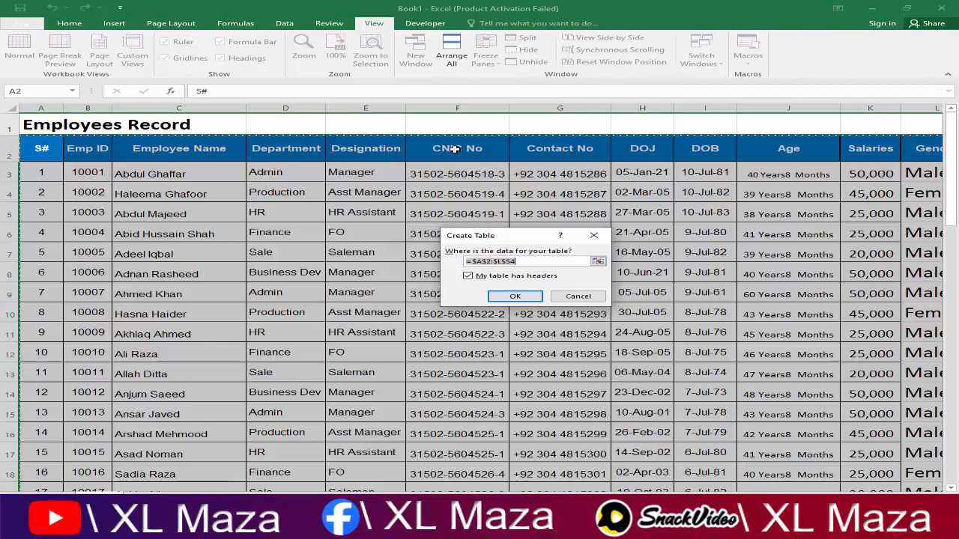
pyautogui.click(468, 277)
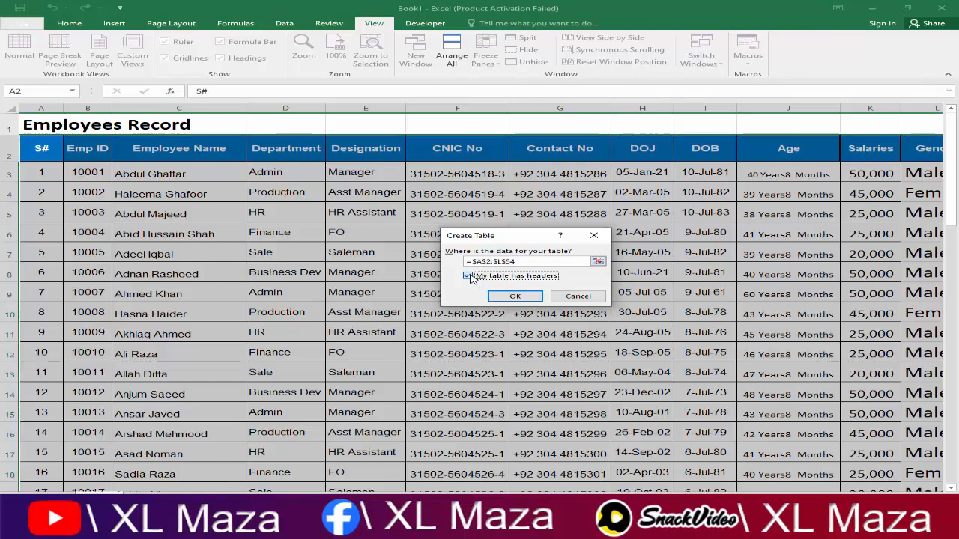
pyautogui.click(511, 297)
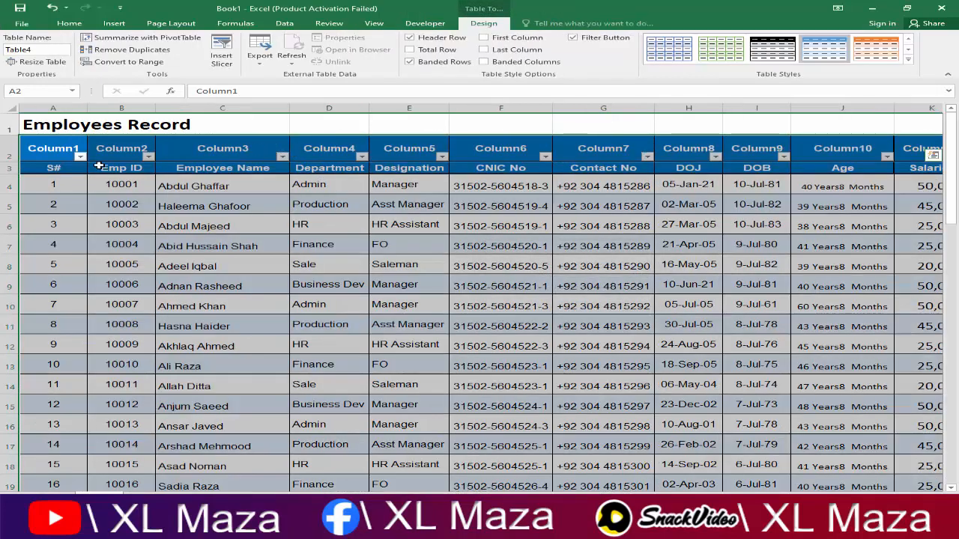
pyautogui.moveTo(53, 150); pyautogui.dragTo(297, 151)
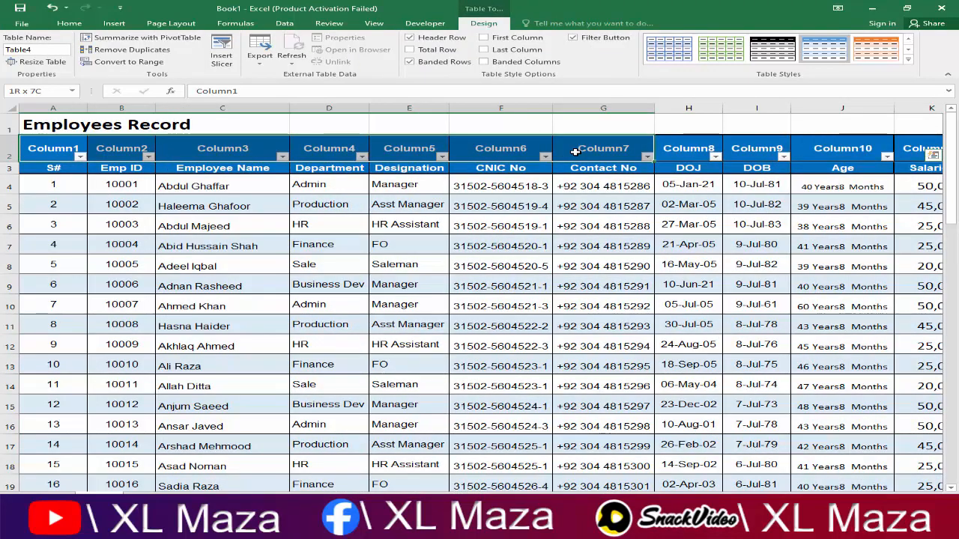
pyautogui.moveTo(575, 152); pyautogui.dragTo(576, 153)
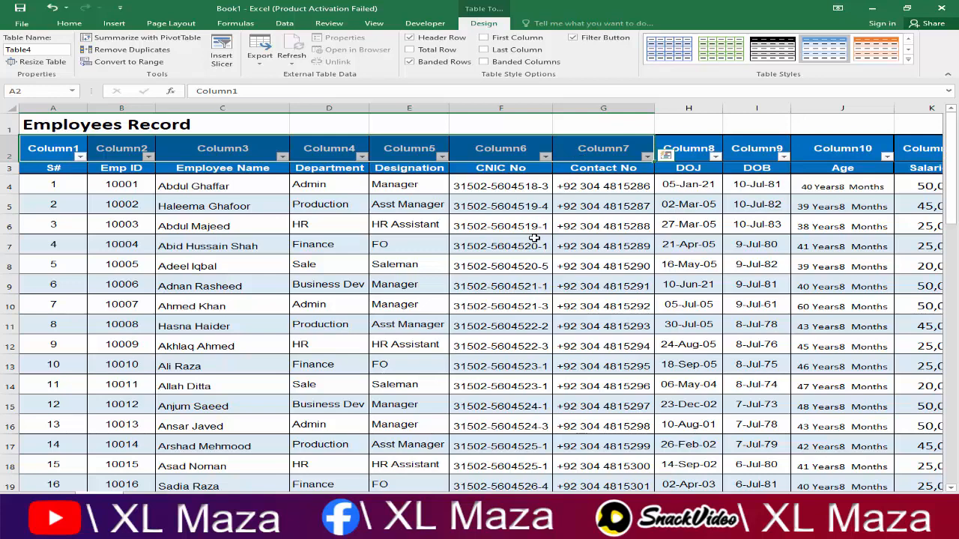
pyautogui.hotkey('ctrl', 'z')
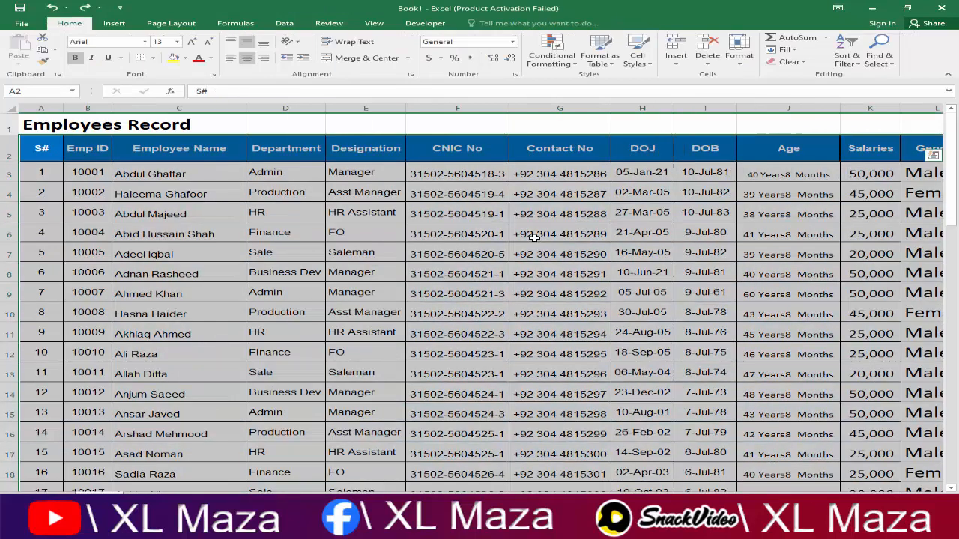
# Step: Convert the employee data range into a table with headers (Table5)
pyautogui.hotkey('ctrl', 't')
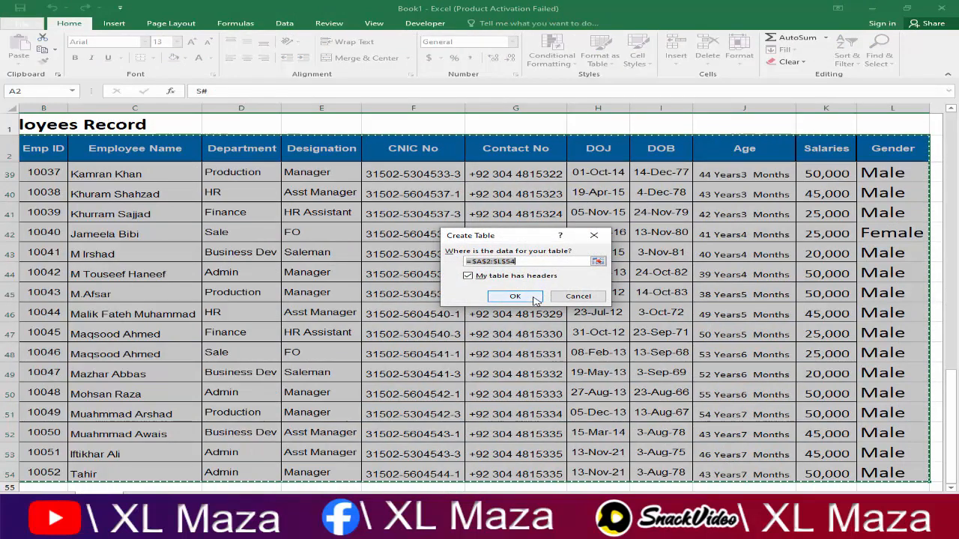
pyautogui.click(534, 298)
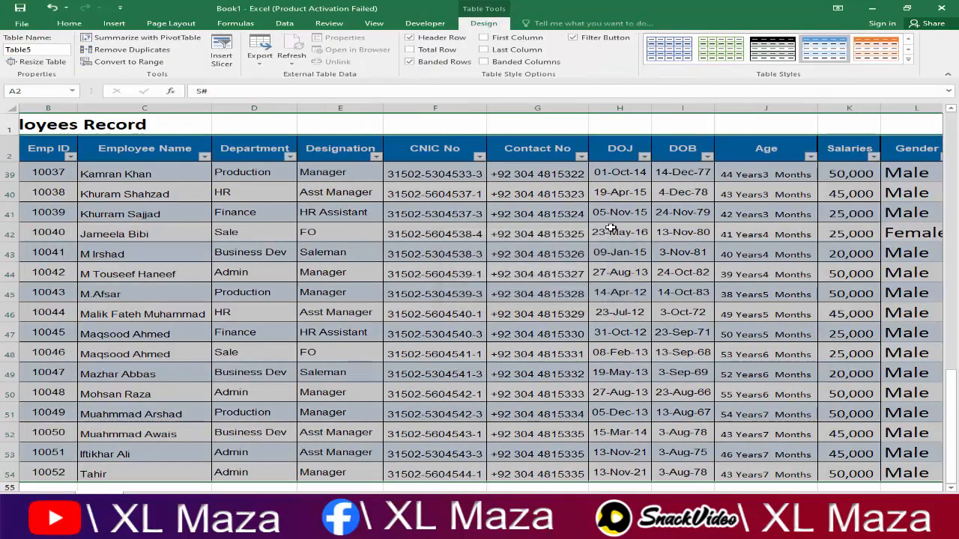
pyautogui.click(614, 227)
pyautogui.click(547, 194)
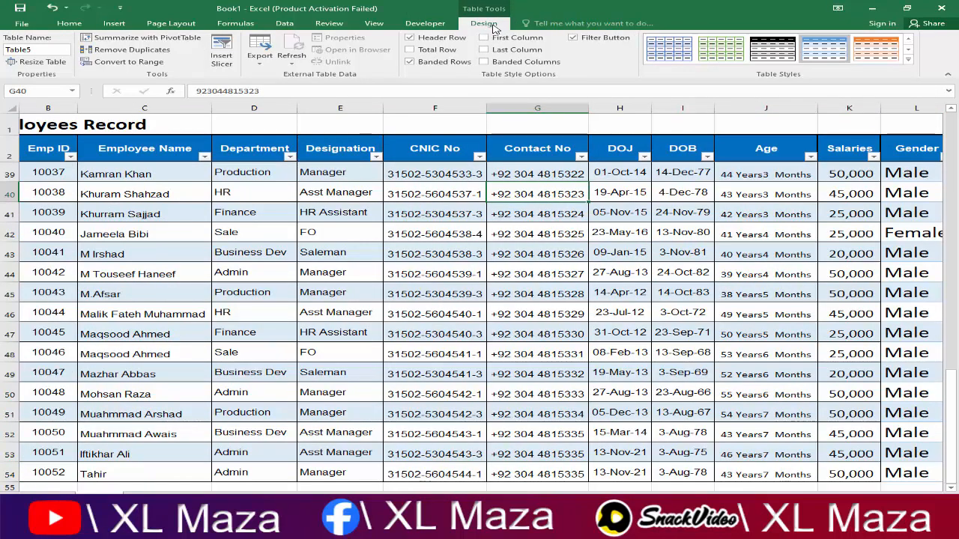
pyautogui.press('Right')
pyautogui.press('Right')
pyautogui.press('Right')
pyautogui.press('Right')
pyautogui.press('Right')
pyautogui.press('Right')
pyautogui.press('Right')
pyautogui.press('Right')
pyautogui.press('Right')
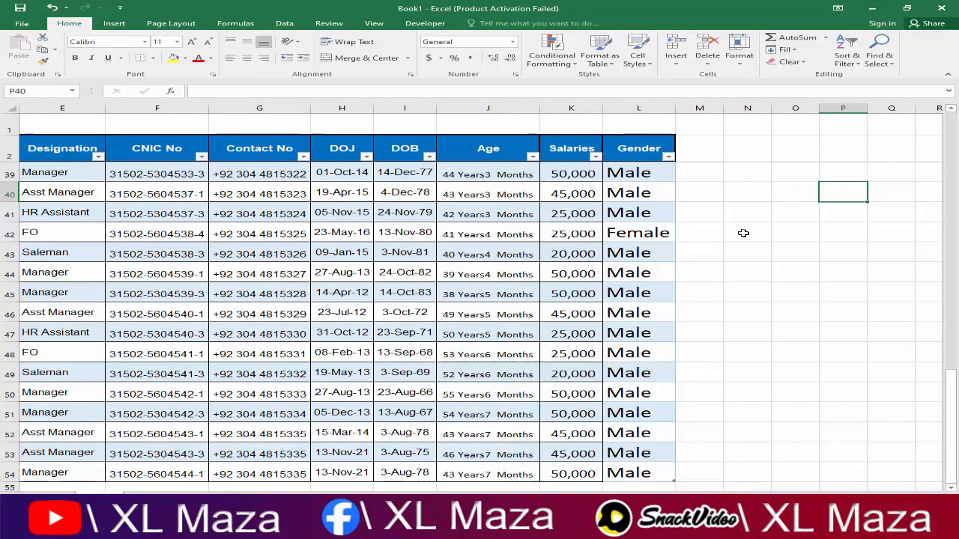
pyautogui.click(662, 198)
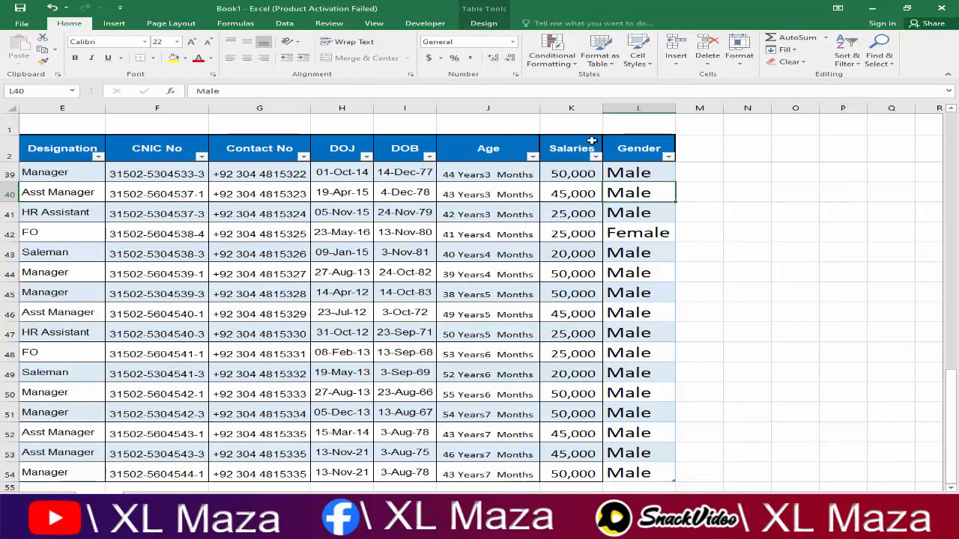
pyautogui.click(733, 189)
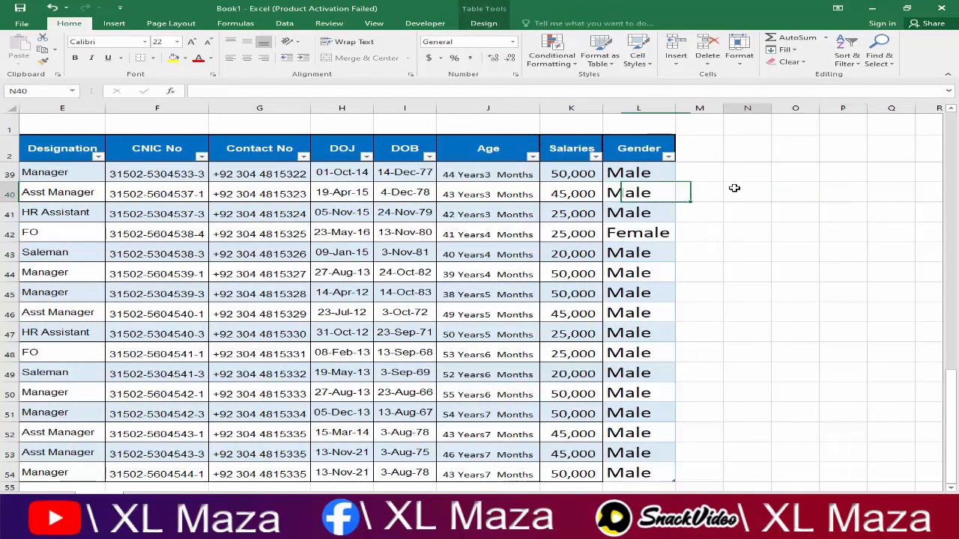
# Step: Narrow the Emp ID column by dragging the B/C header border left
pyautogui.click(652, 192)
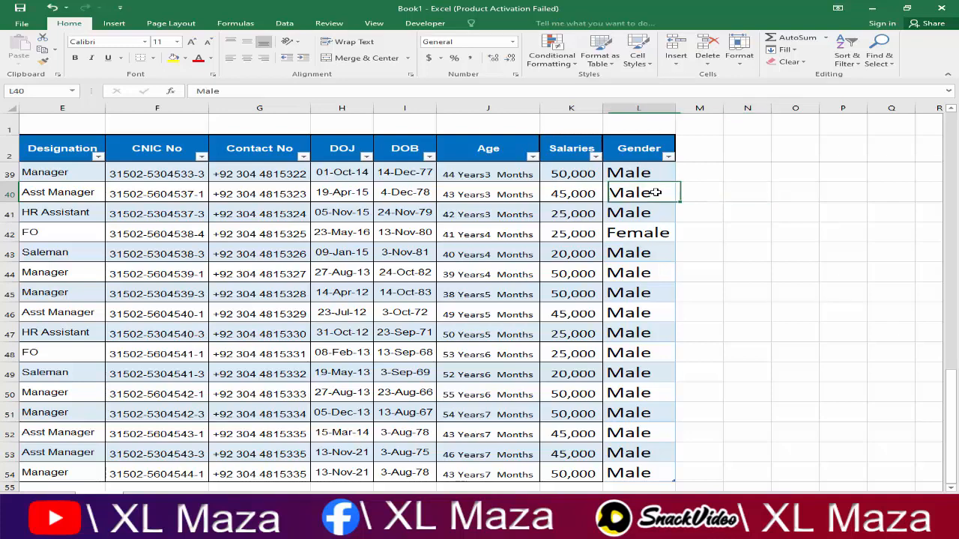
pyautogui.press('Left')
pyautogui.press('Left')
pyautogui.press('Left')
pyautogui.press('Left')
pyautogui.press('Left')
pyautogui.press('Left')
pyautogui.press('Left')
pyautogui.press('Left')
pyautogui.press('Left')
pyautogui.press('Left')
pyautogui.press('Left')
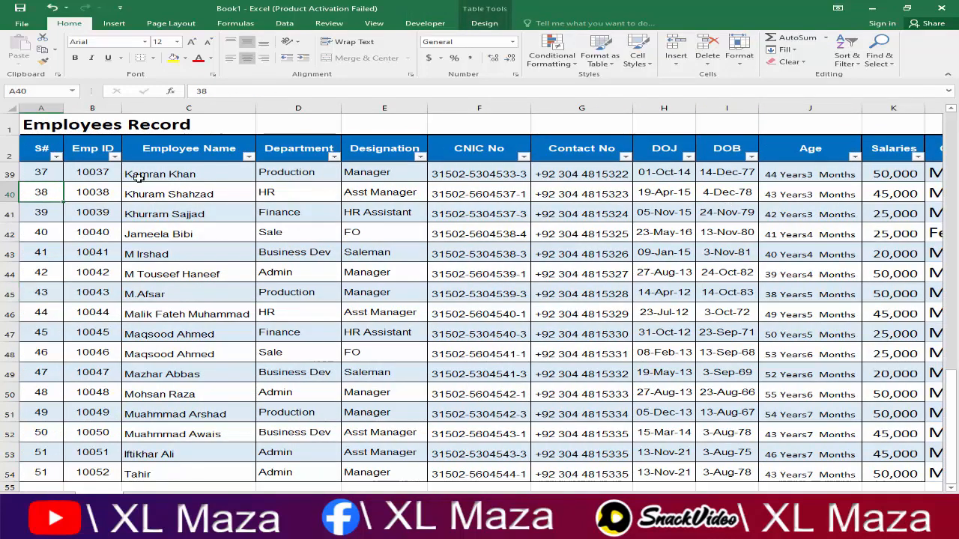
pyautogui.moveTo(122, 108); pyautogui.dragTo(107, 108)
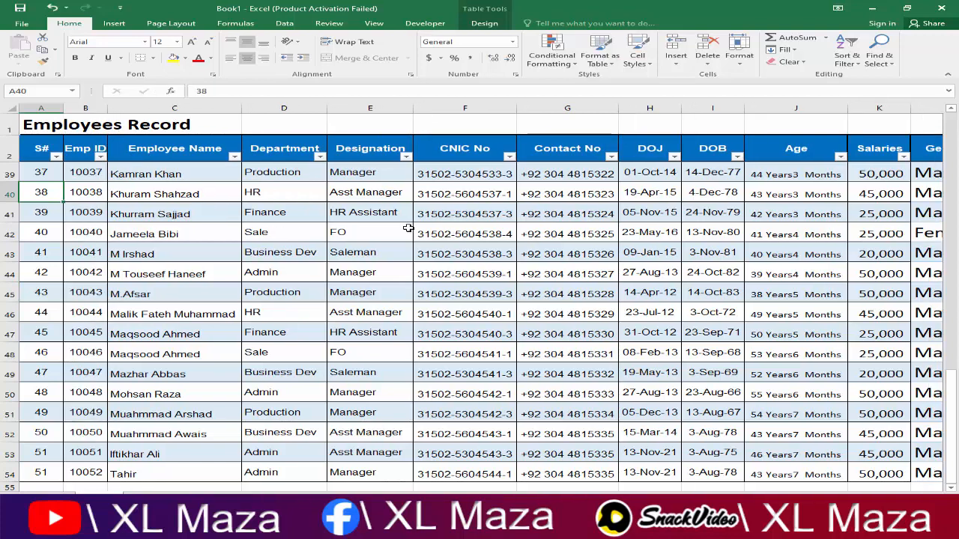
pyautogui.click(449, 233)
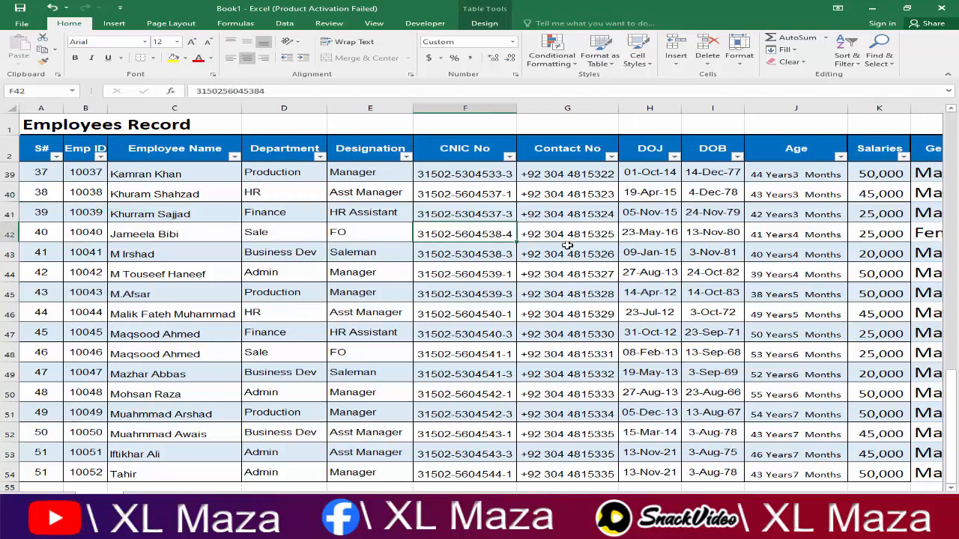
pyautogui.click(484, 23)
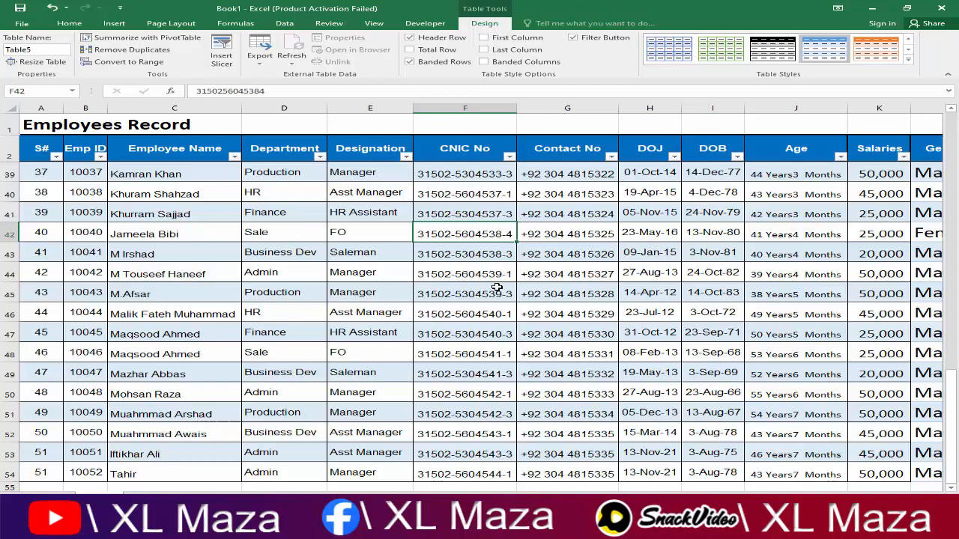
pyautogui.click(611, 270)
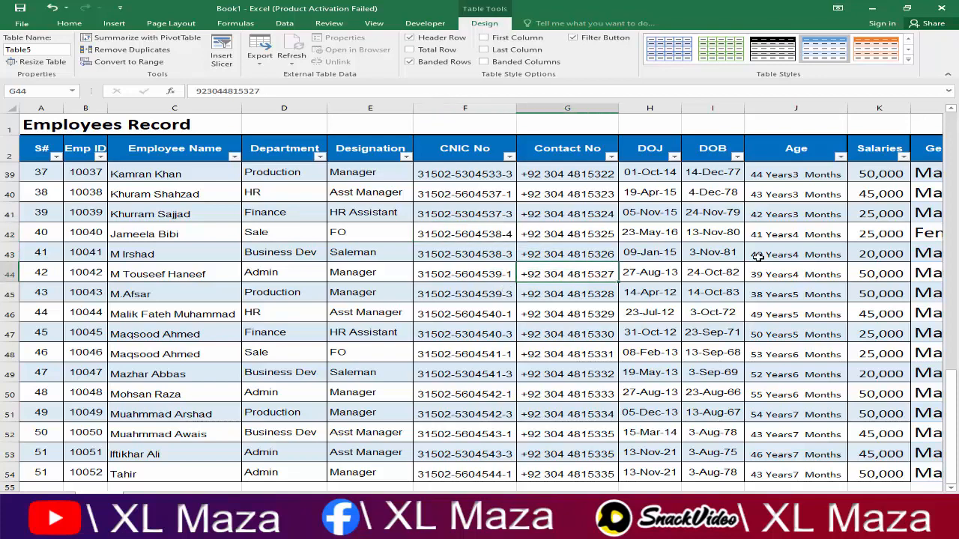
pyautogui.press('Right')
# Step: From the expanded Table Styles gallery, start a New Table Style named Table Style 1
pyautogui.press('Right')
pyautogui.press('Right')
pyautogui.press('Right')
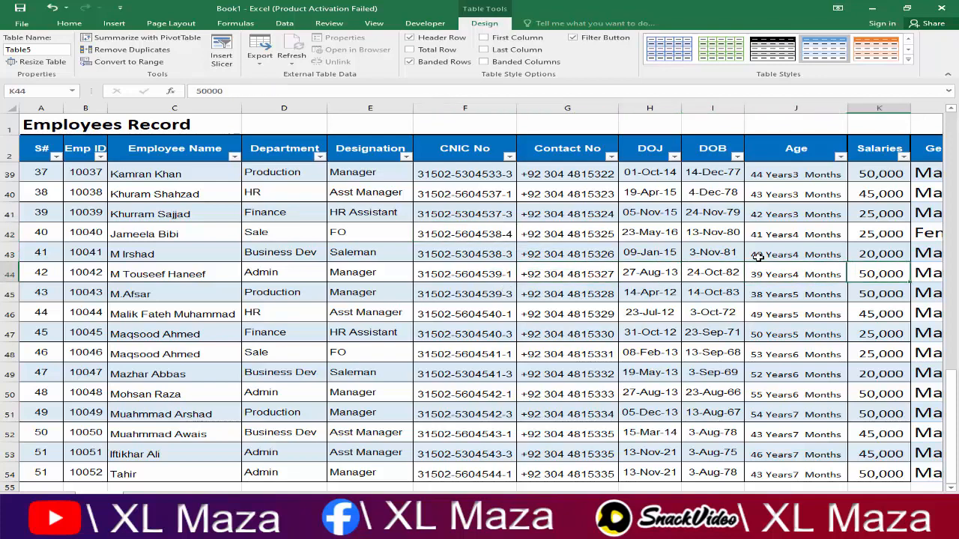
pyautogui.press('Down')
pyautogui.press('Down')
pyautogui.press('Right')
pyautogui.press('Up')
pyautogui.press('Up')
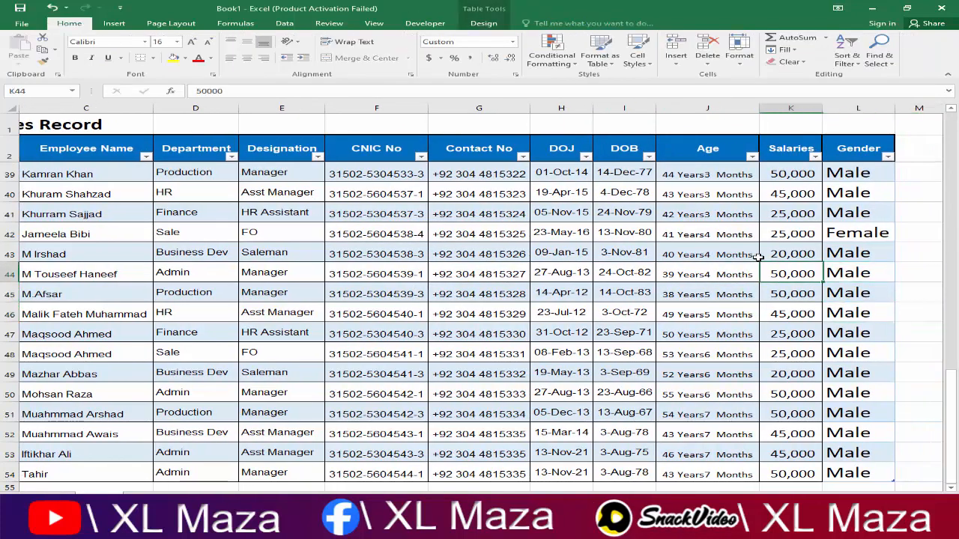
pyautogui.press('Left')
pyautogui.press('Left')
pyautogui.press('Left')
pyautogui.press('Left')
pyautogui.press('Left')
pyautogui.press('Left')
pyautogui.press('Left')
pyautogui.press('Left')
pyautogui.press('Left')
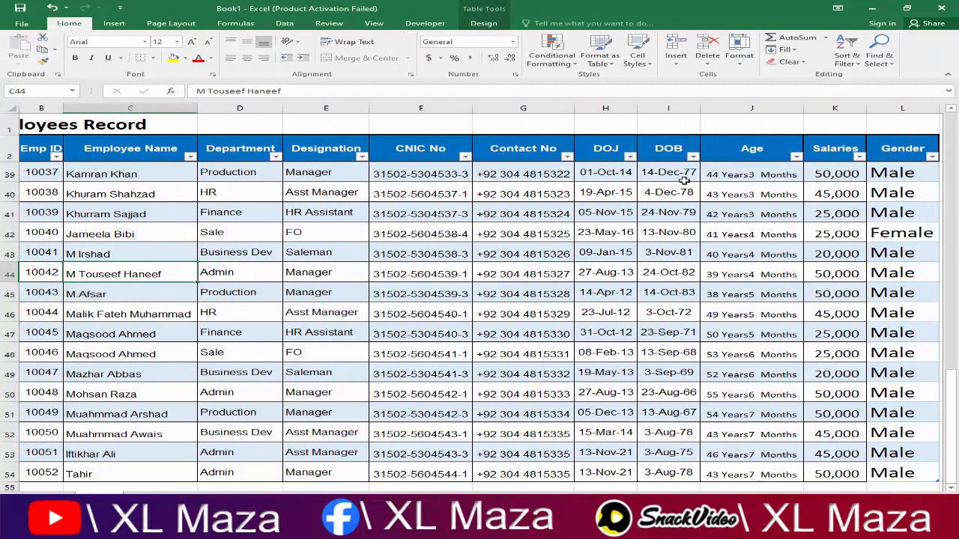
pyautogui.click(489, 26)
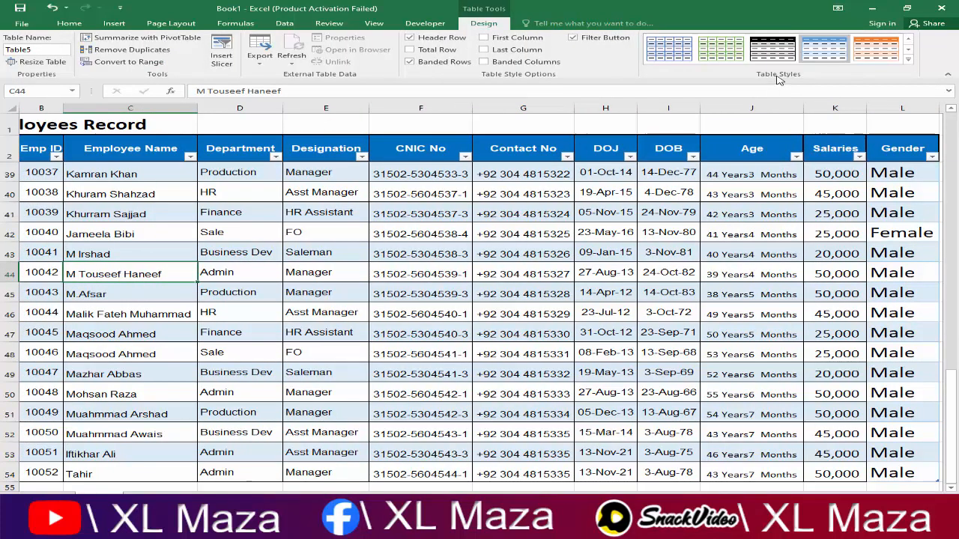
pyautogui.click(909, 60)
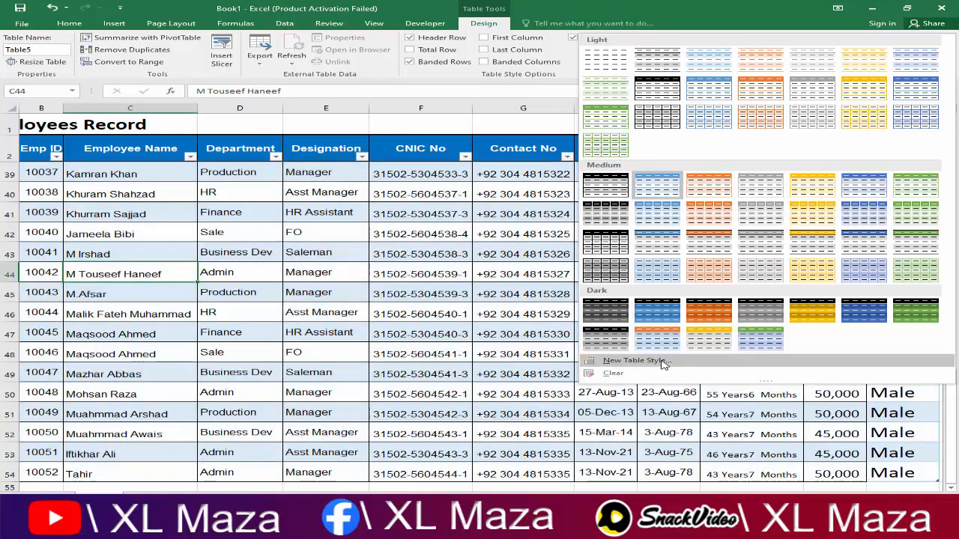
pyautogui.click(636, 361)
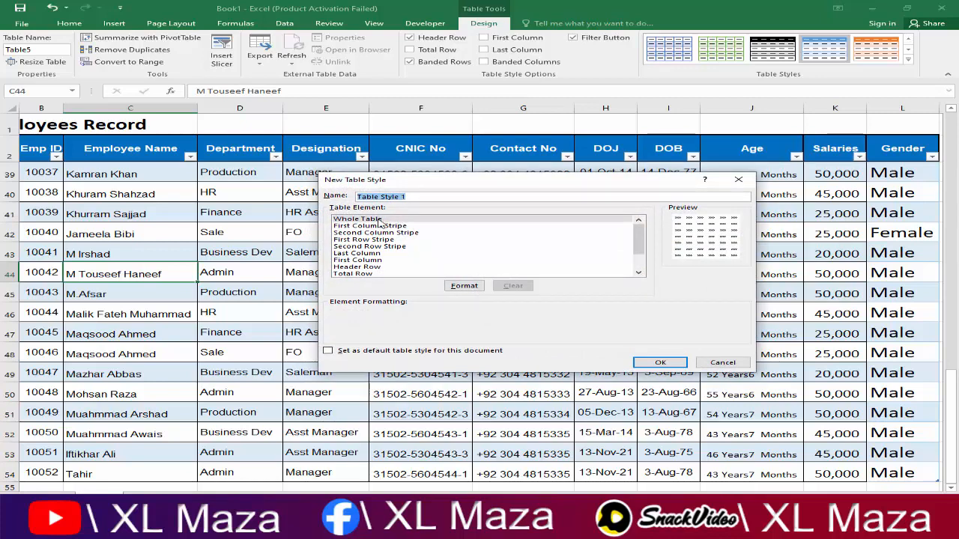
# Step: Give the Whole Table element a light grey fill
pyautogui.click(380, 219)
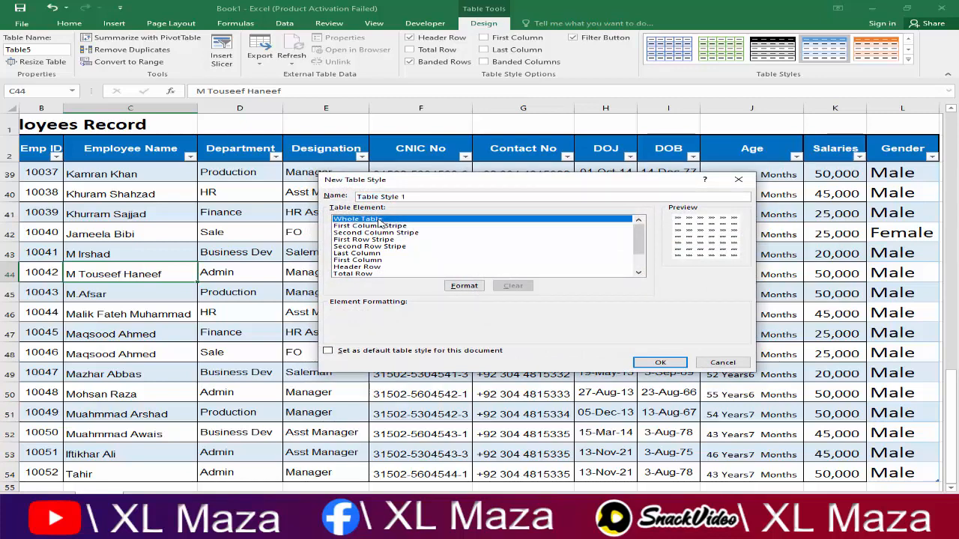
pyautogui.click(465, 286)
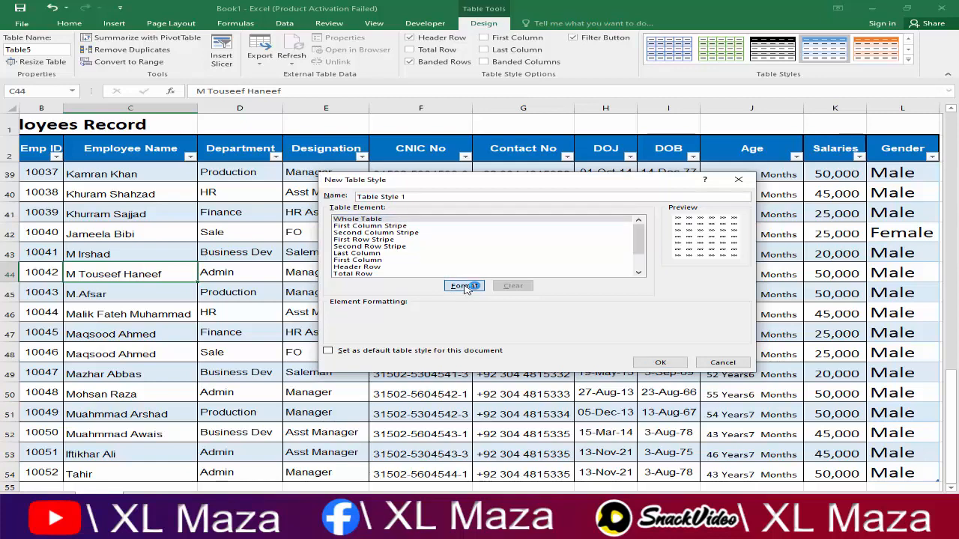
pyautogui.click(431, 162)
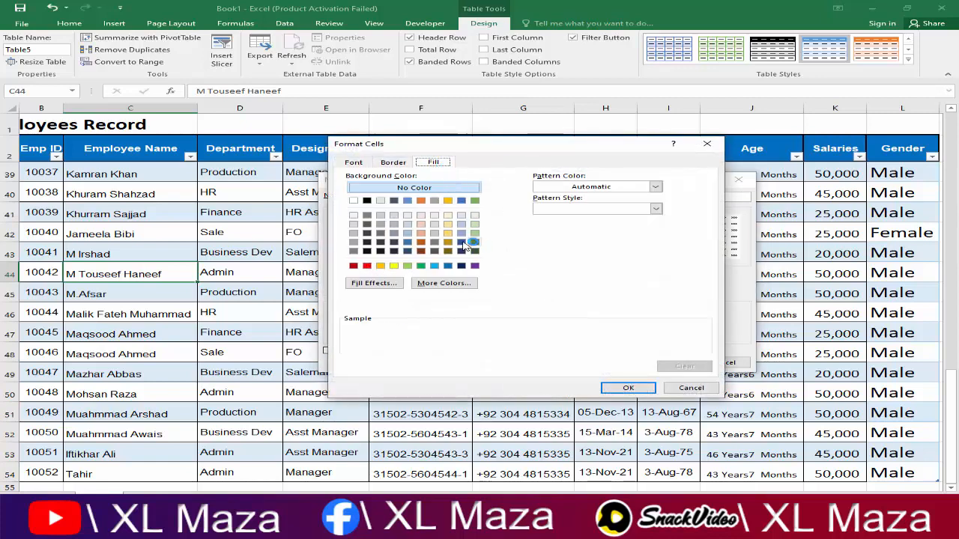
pyautogui.click(434, 224)
pyautogui.click(638, 388)
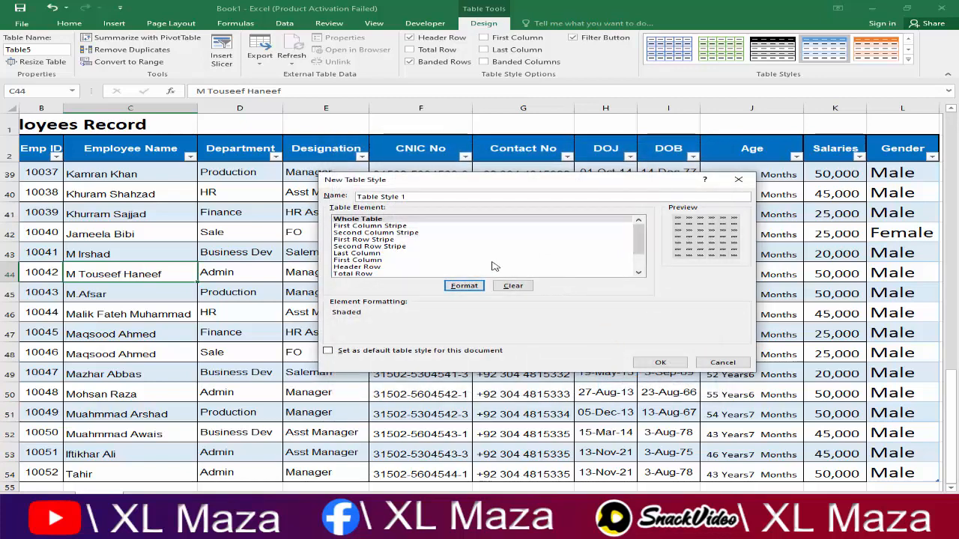
# Step: Give the First Column Stripe a light green fill and save the style
pyautogui.click(377, 226)
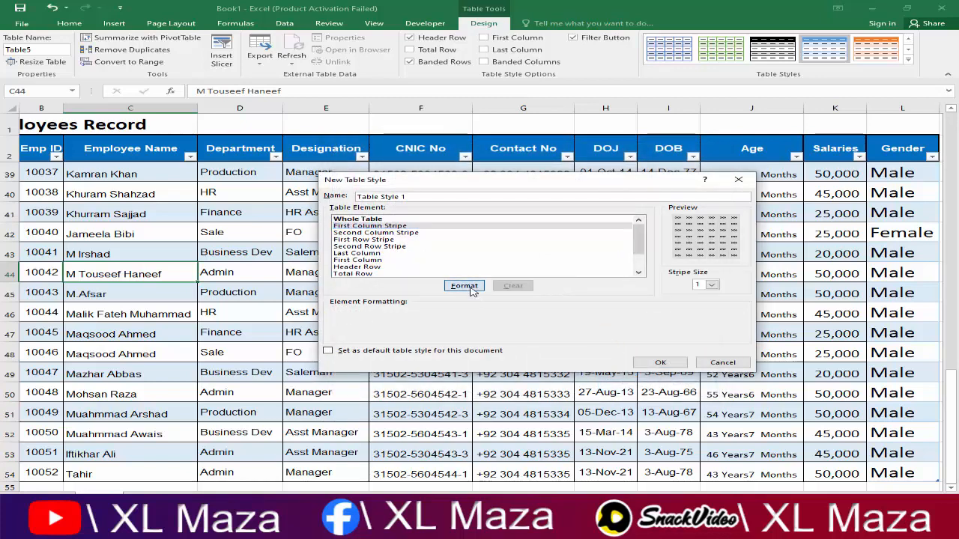
pyautogui.click(462, 285)
pyautogui.click(474, 234)
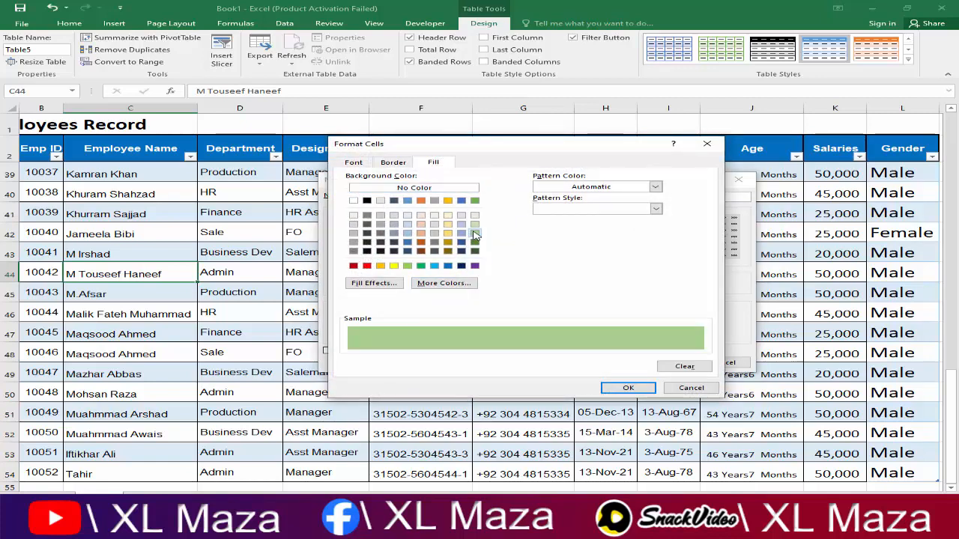
pyautogui.click(626, 388)
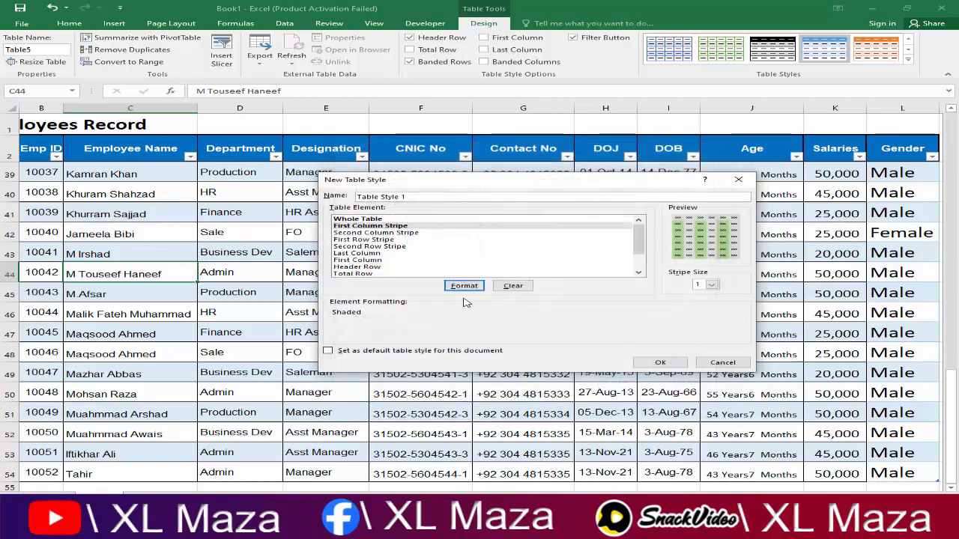
pyautogui.click(652, 365)
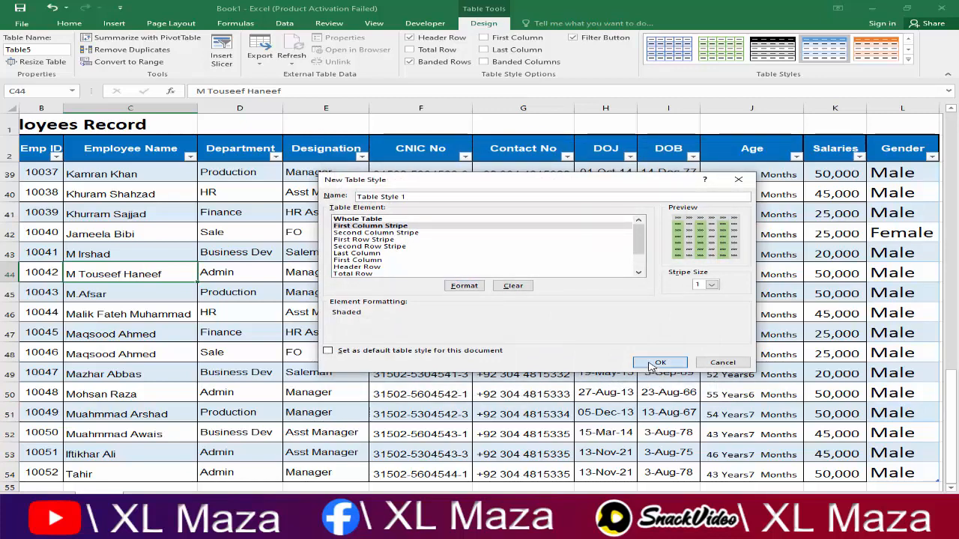
pyautogui.click(906, 60)
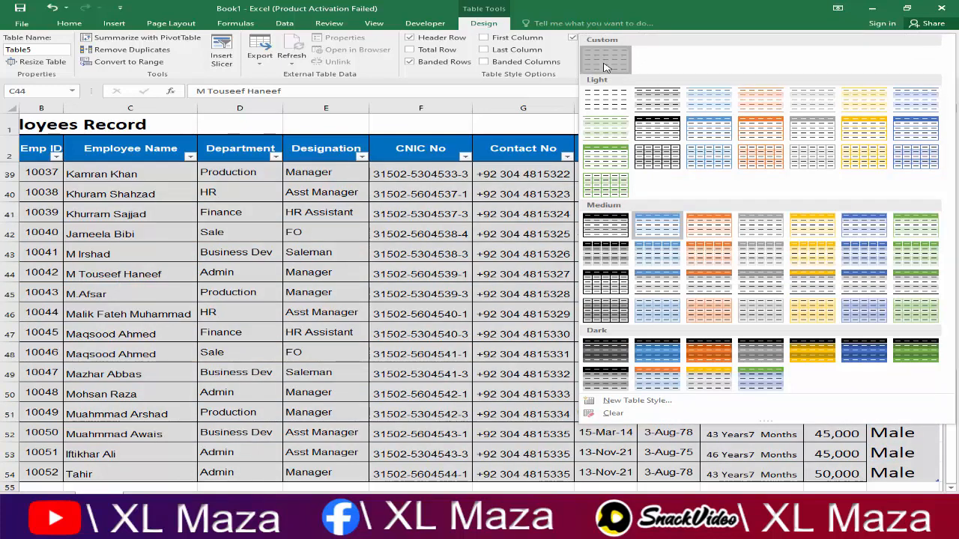
# Step: Apply the custom Table Style 1 to Table5 and scroll down to the last employee
pyautogui.click(605, 67)
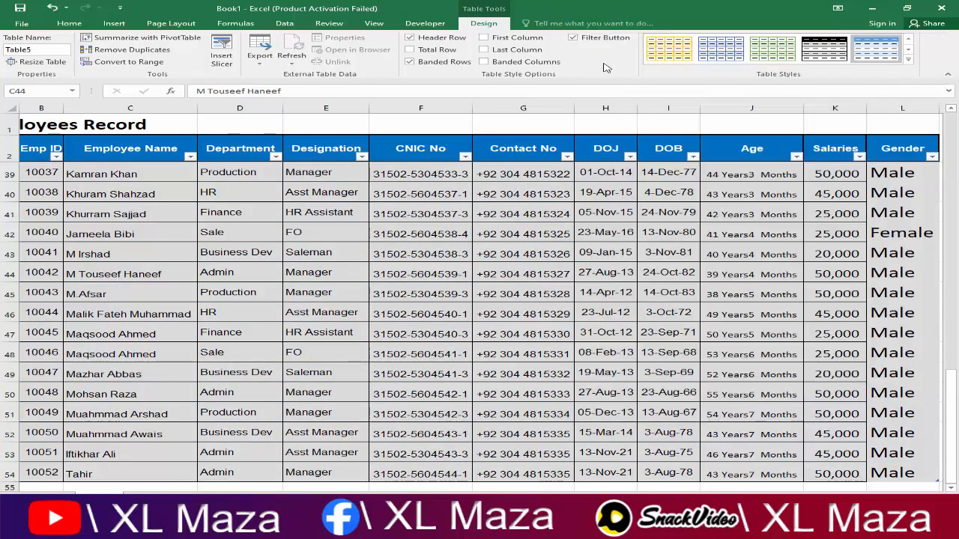
pyautogui.click(349, 240)
pyautogui.click(405, 232)
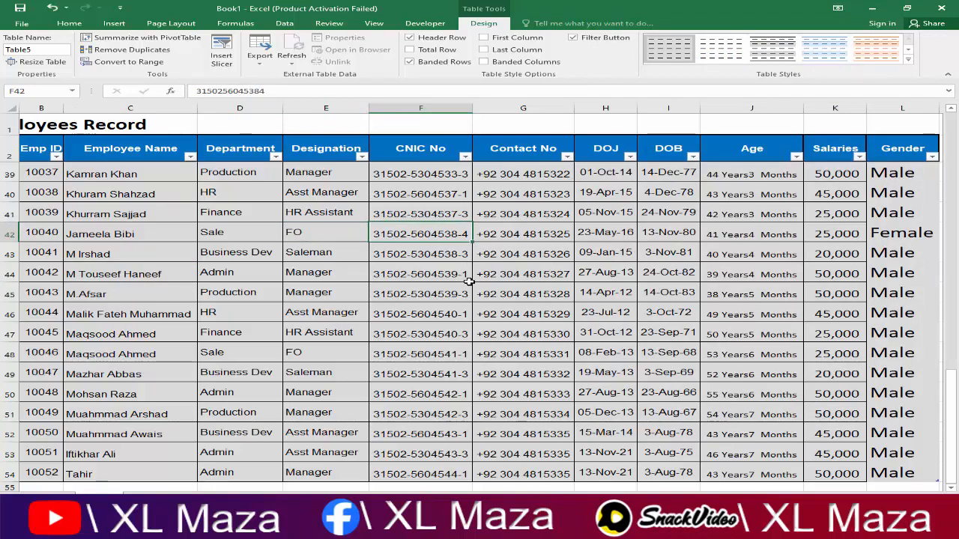
pyautogui.scroll(-6, 470, 282)
pyautogui.scroll(6, 469, 282)
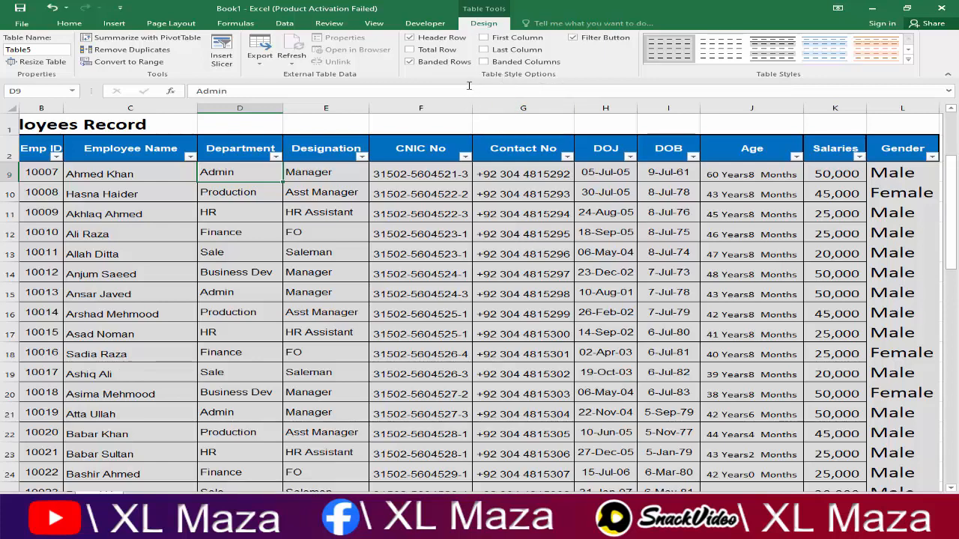
pyautogui.click(516, 234)
pyautogui.scroll(-3, 515, 235)
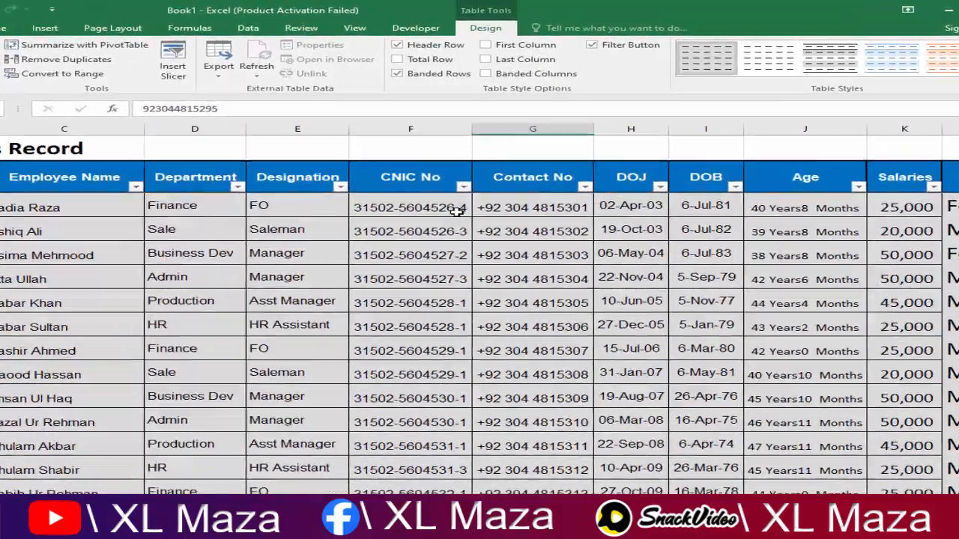
pyautogui.scroll(-2, 463, 182)
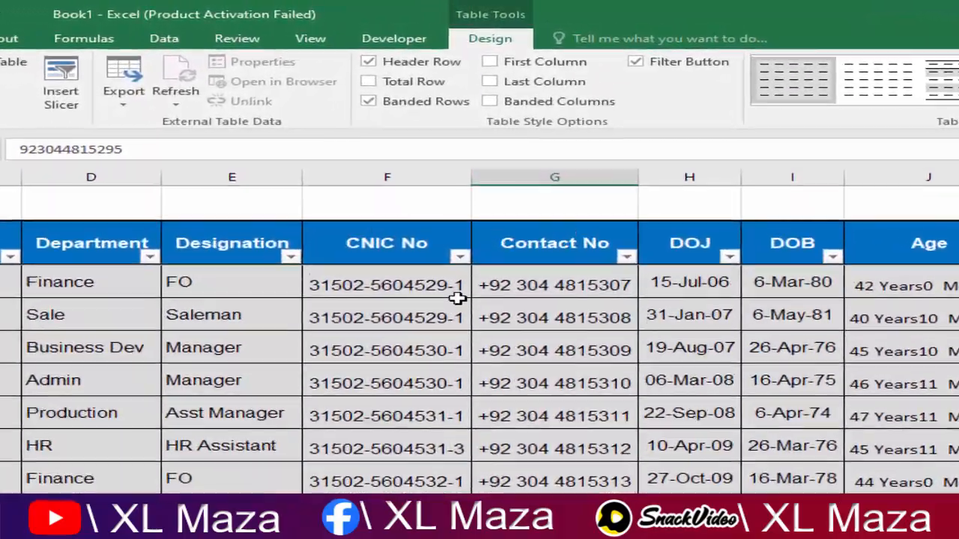
pyautogui.scroll(-10, 457, 298)
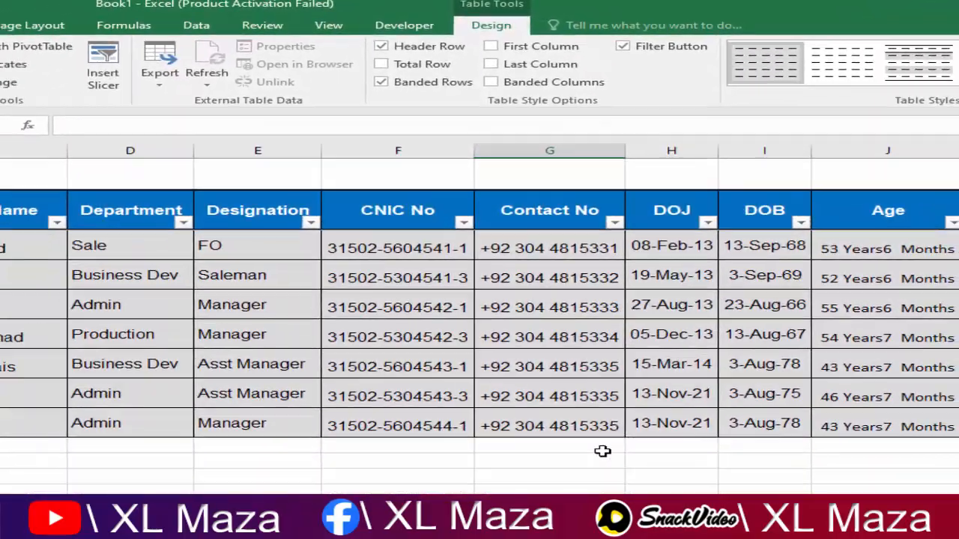
# Step: Turn on Total Row for Table5 and move along row 55 to the Salaries cell K55
pyautogui.click(603, 451)
pyautogui.click(567, 393)
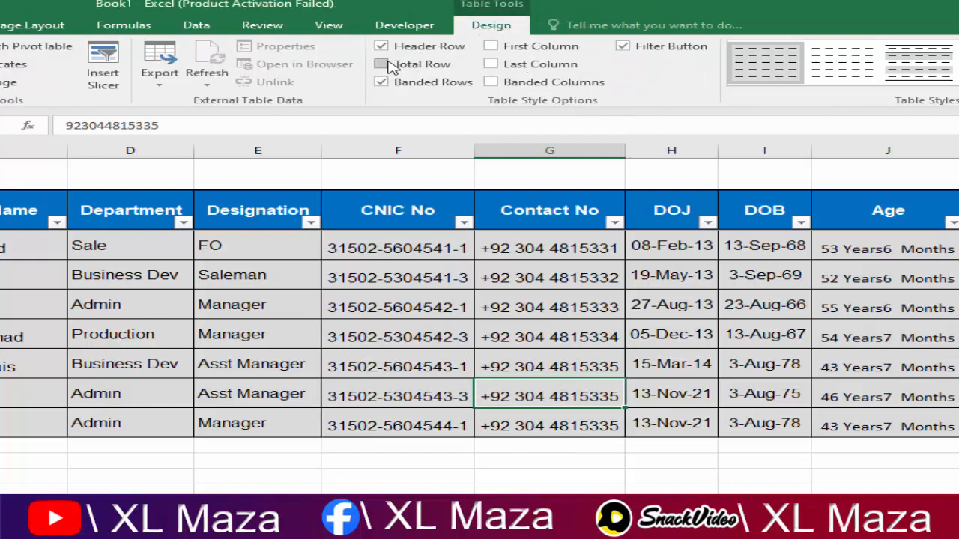
pyautogui.click(382, 64)
pyautogui.click(464, 455)
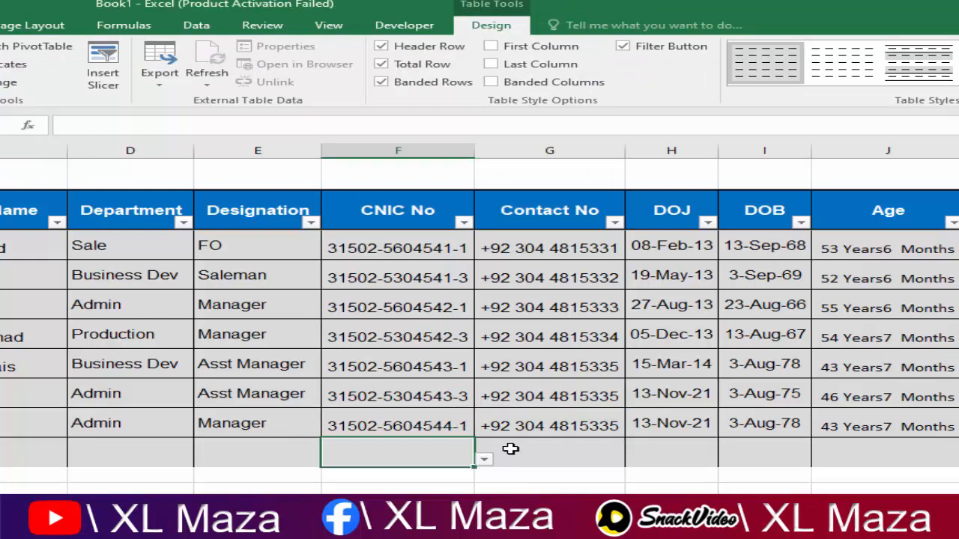
pyautogui.press('Left')
pyautogui.press('Left')
pyautogui.press('Left')
pyautogui.press('Left')
pyautogui.press('Left')
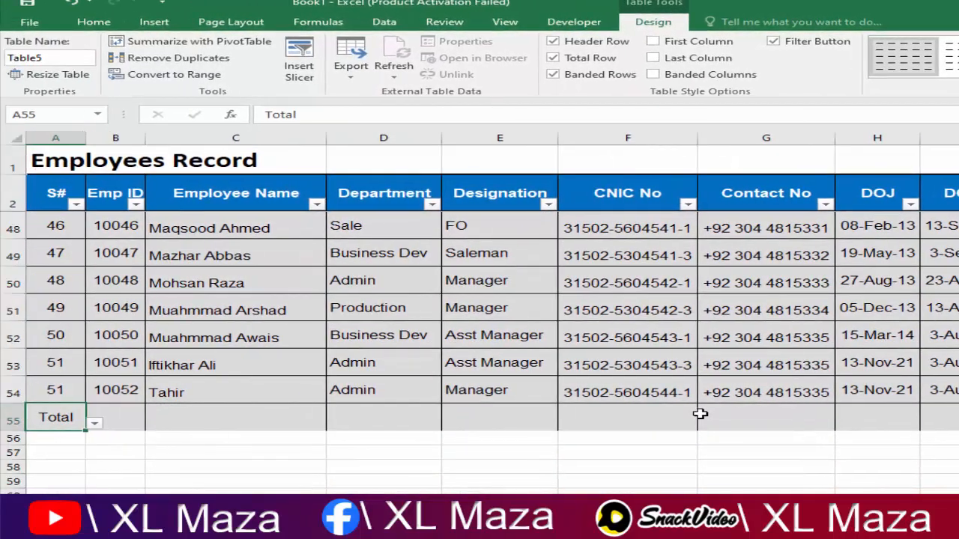
pyautogui.press('Right')
pyautogui.press('Right')
pyautogui.press('Right')
pyautogui.press('Right')
pyautogui.press('Right')
pyautogui.press('Right')
pyautogui.press('Right')
pyautogui.press('Right')
pyautogui.press('Right')
pyautogui.press('Right')
pyautogui.press('Right')
pyautogui.press('Right')
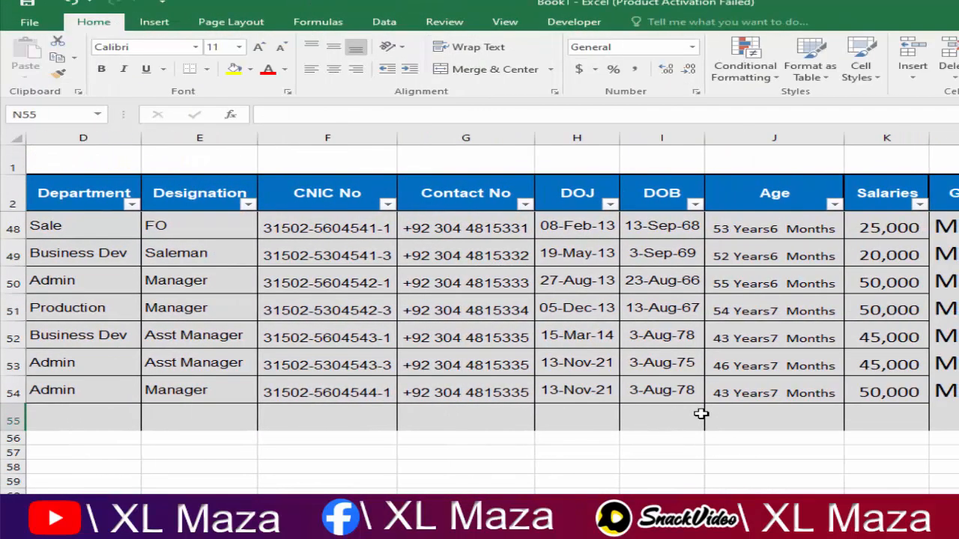
pyautogui.press('Left')
pyautogui.press('Left')
pyautogui.press('Left')
pyautogui.press('Left')
pyautogui.press('Left')
pyautogui.press('Left')
pyautogui.press('Left')
pyautogui.press('Left')
pyautogui.press('Left')
pyautogui.press('Left')
pyautogui.press('Left')
pyautogui.press('Left')
pyautogui.press('Right')
pyautogui.press('Right')
pyautogui.press('Right')
pyautogui.press('Right')
pyautogui.press('Right')
pyautogui.press('Right')
pyautogui.press('Right')
pyautogui.press('Right')
pyautogui.press('Right')
pyautogui.press('Right')
pyautogui.press('Right')
pyautogui.press('Right')
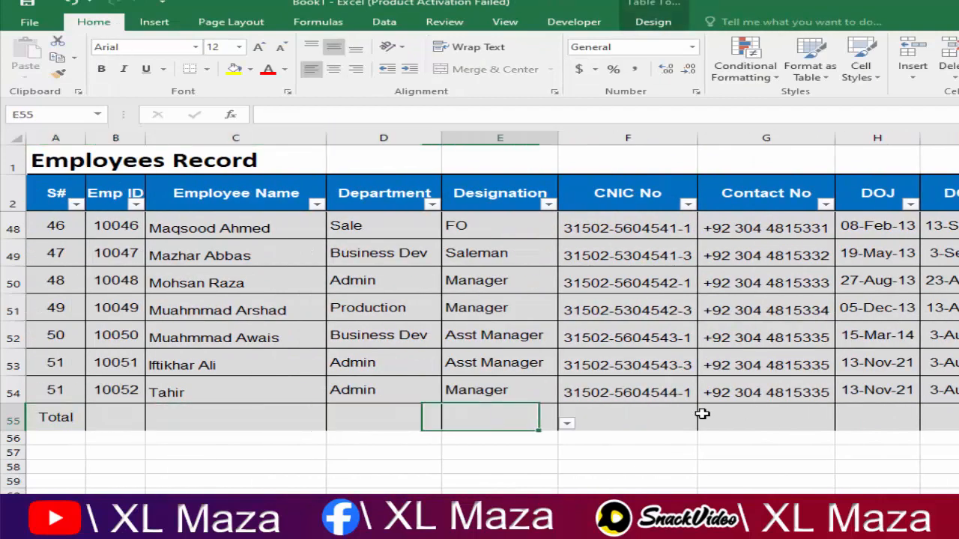
pyautogui.press('Left')
pyautogui.press('Left')
pyautogui.press('Left')
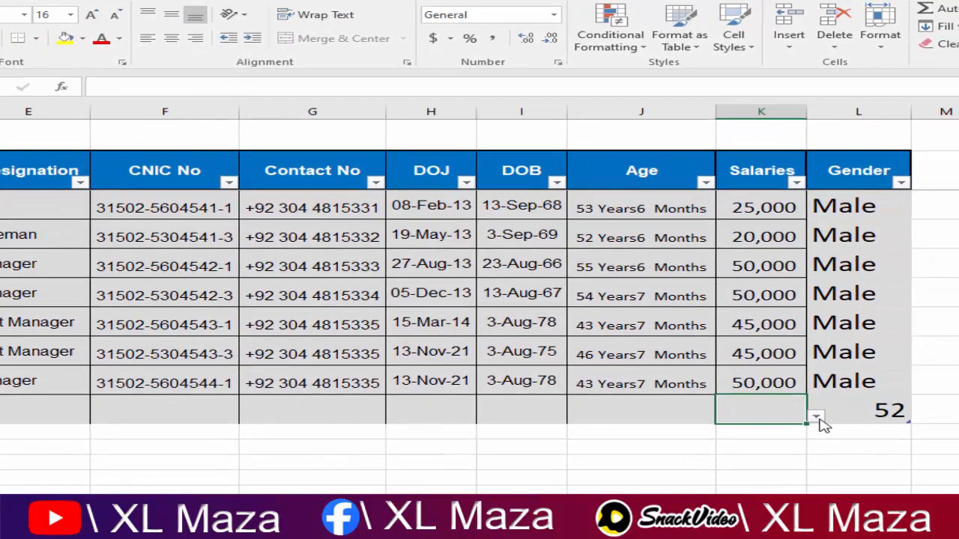
# Step: Set the K55 total to Sum (1,910,000) and autofit column K to display it
pyautogui.click(816, 417)
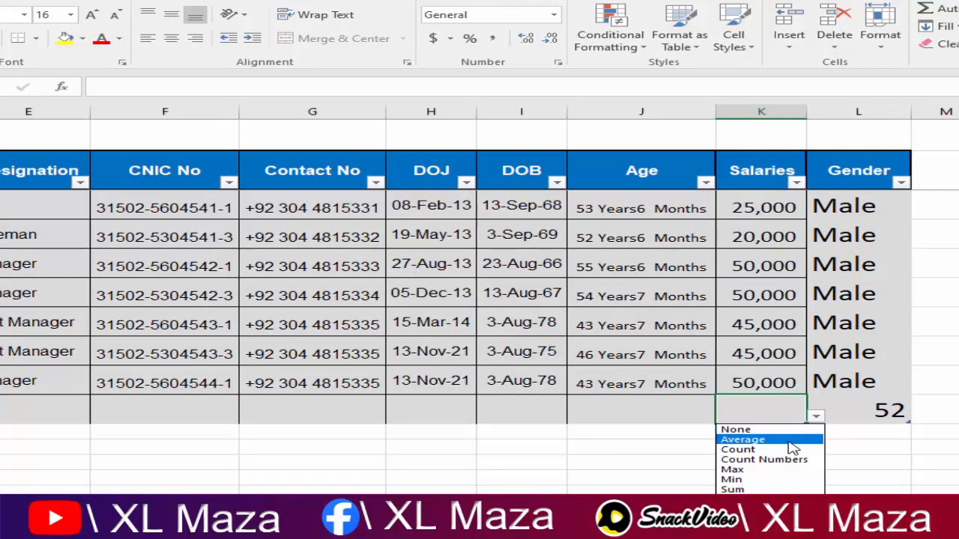
pyautogui.click(758, 491)
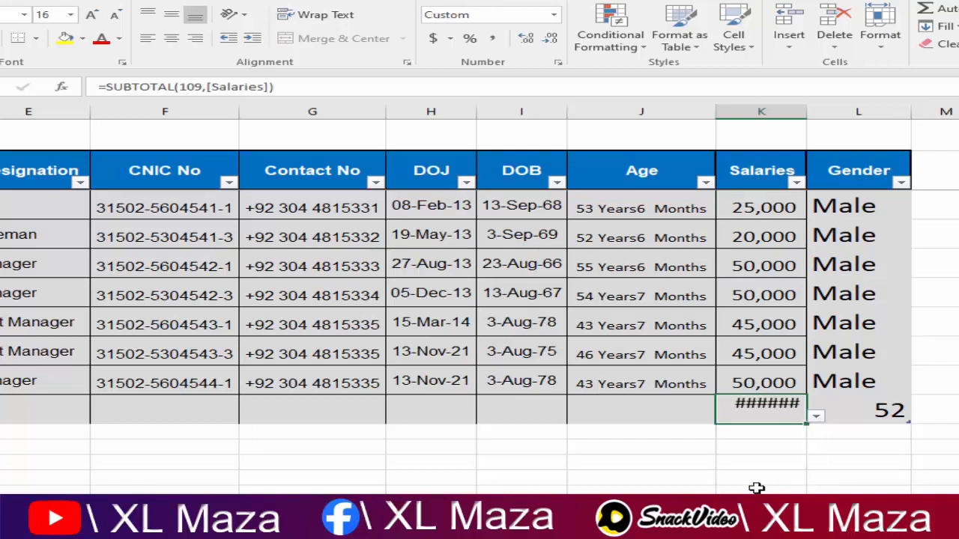
pyautogui.doubleClick(806, 111)
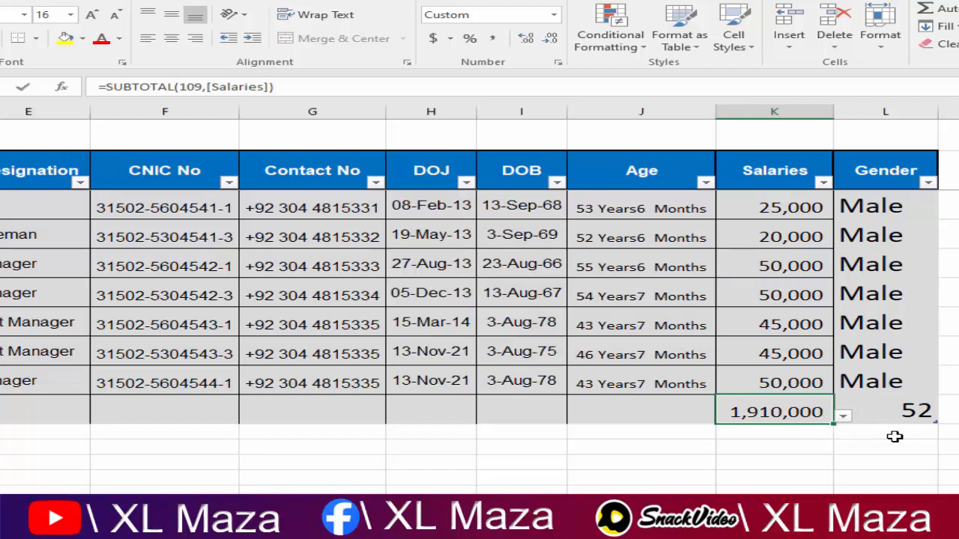
pyautogui.press('F2')
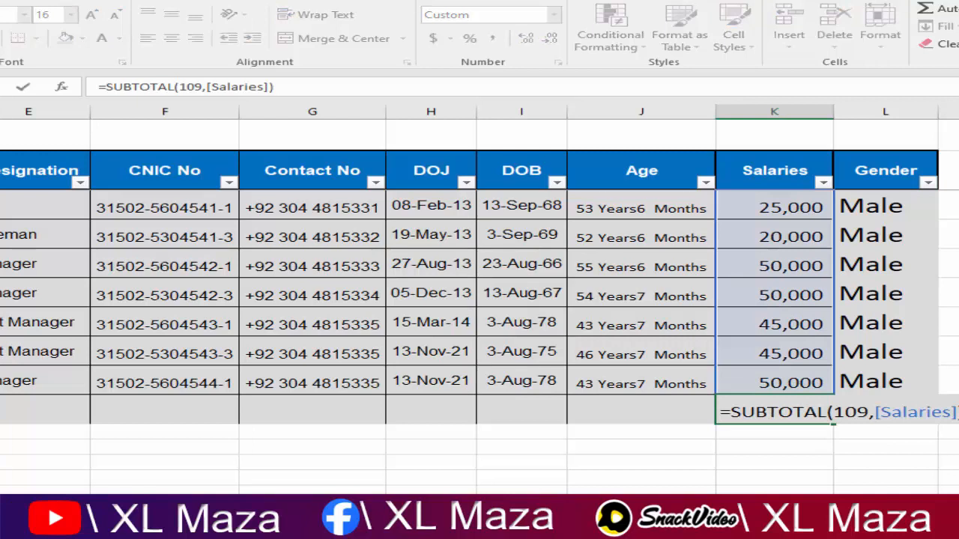
pyautogui.press('Return')
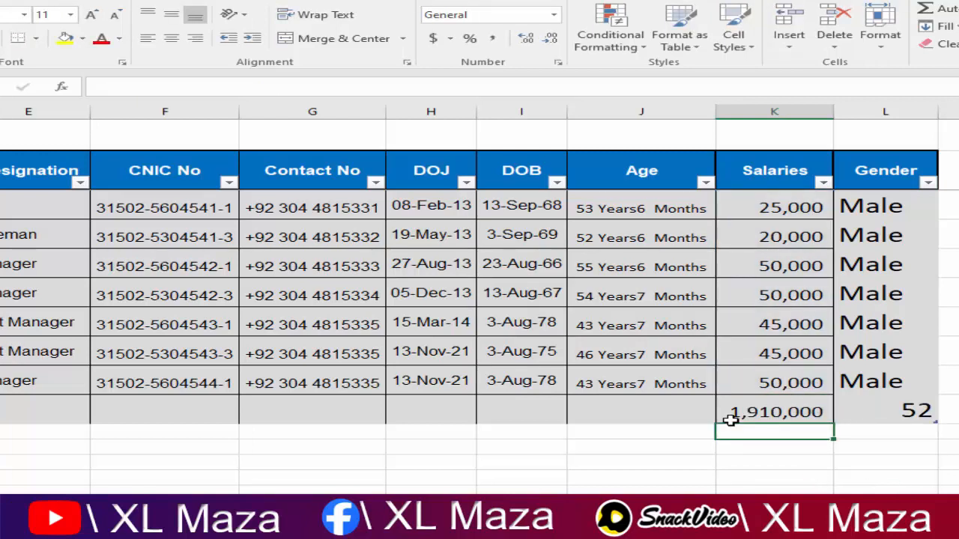
# Step: Set the Age total to Count, then try Average, Max and Min for Salaries
pyautogui.click(686, 416)
pyautogui.click(726, 419)
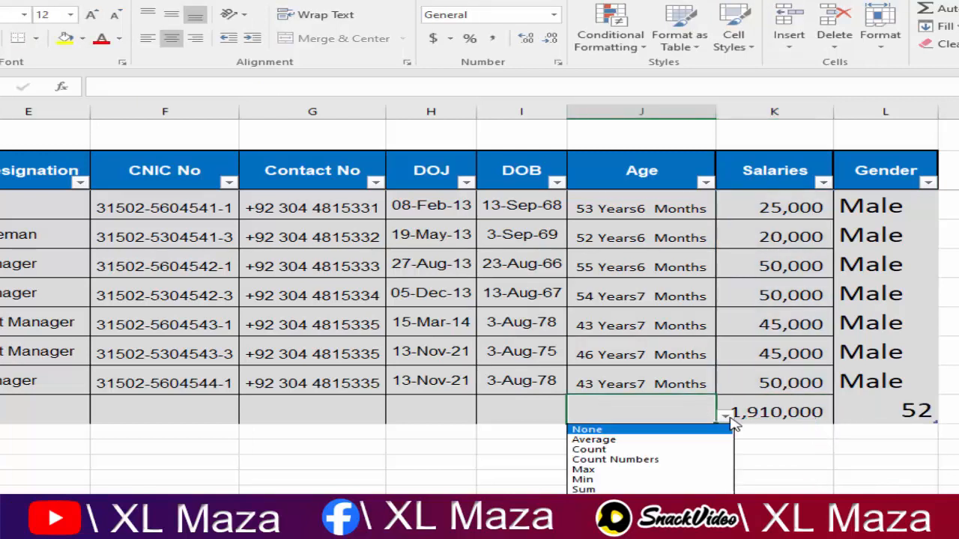
pyautogui.click(664, 449)
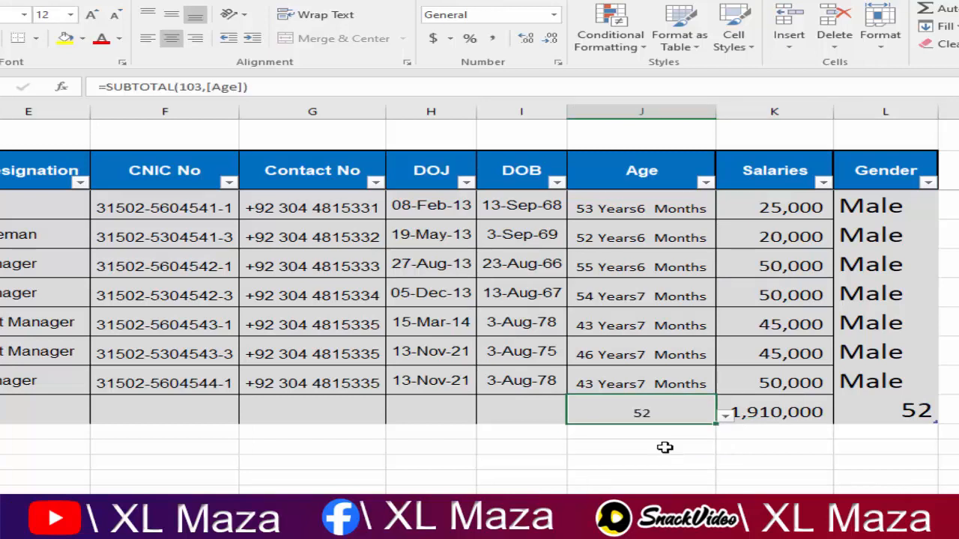
pyautogui.click(752, 412)
pyautogui.click(843, 417)
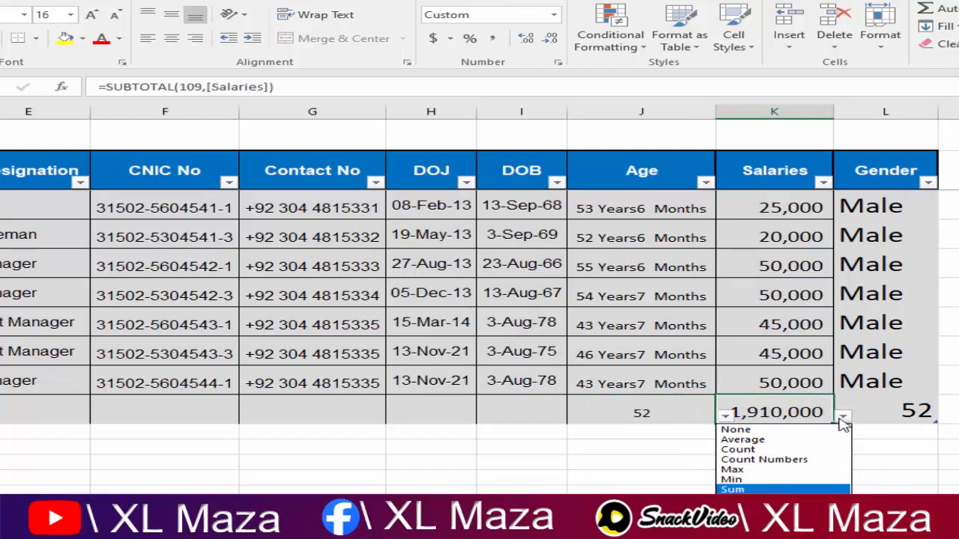
pyautogui.click(800, 443)
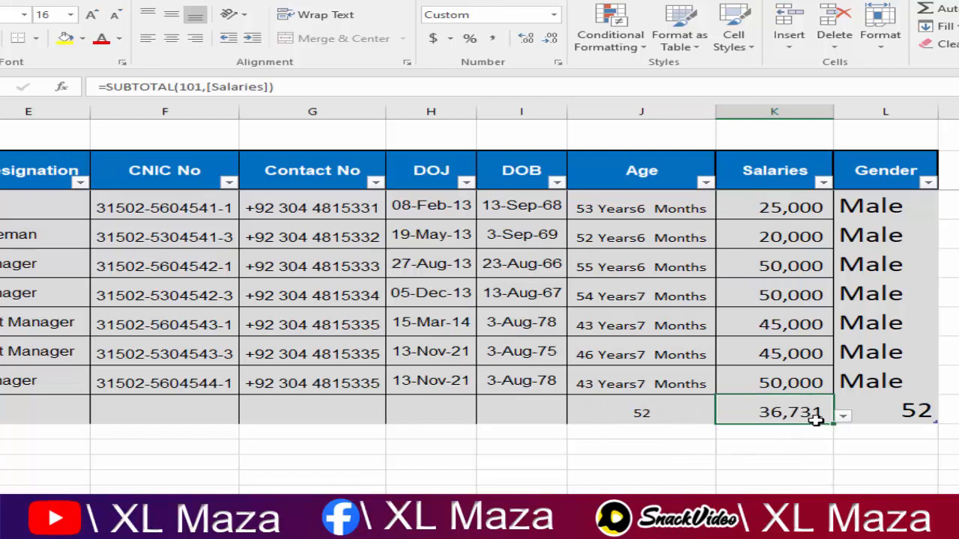
pyautogui.click(843, 420)
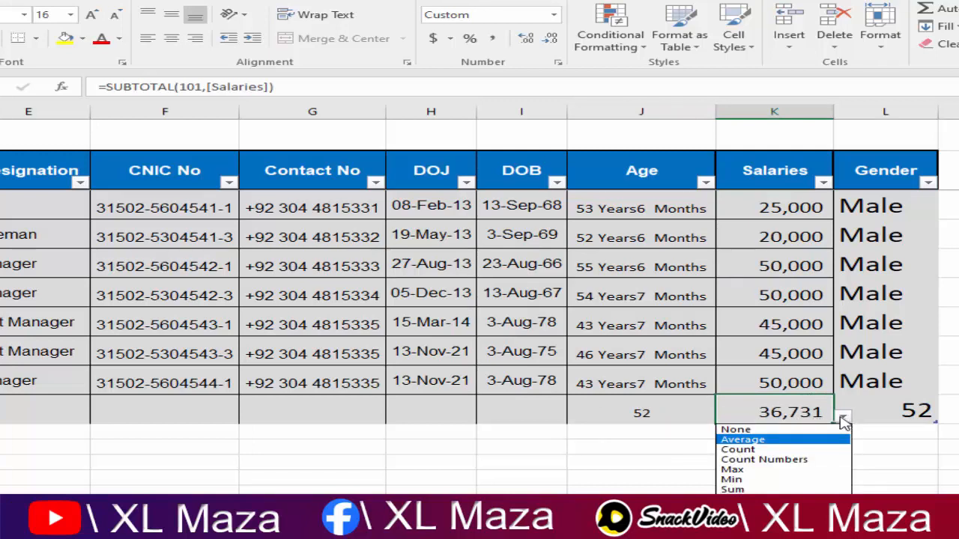
pyautogui.click(770, 477)
pyautogui.click(844, 418)
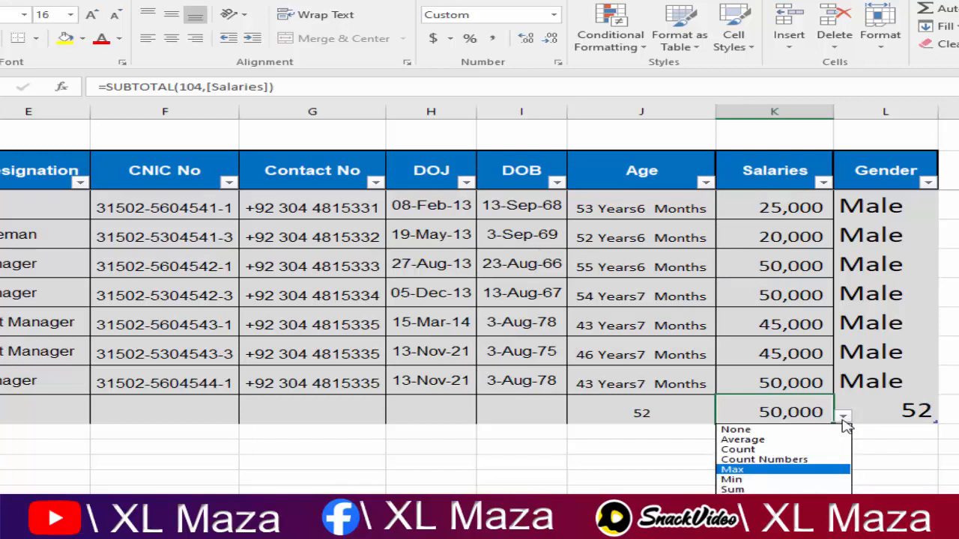
pyautogui.click(757, 479)
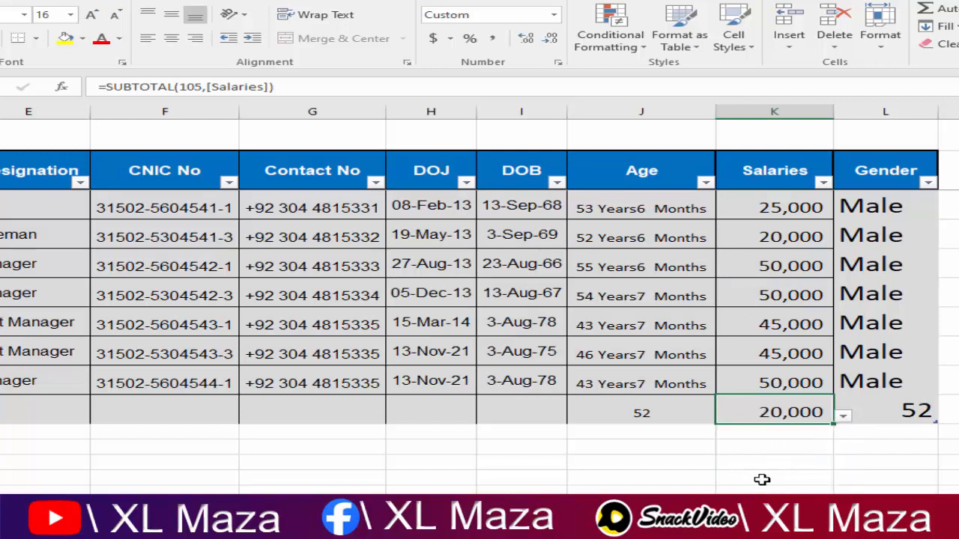
# Step: Check the salary values and switch the Salaries total back to Sum
pyautogui.press('Up')
pyautogui.press('Up')
pyautogui.press('Down')
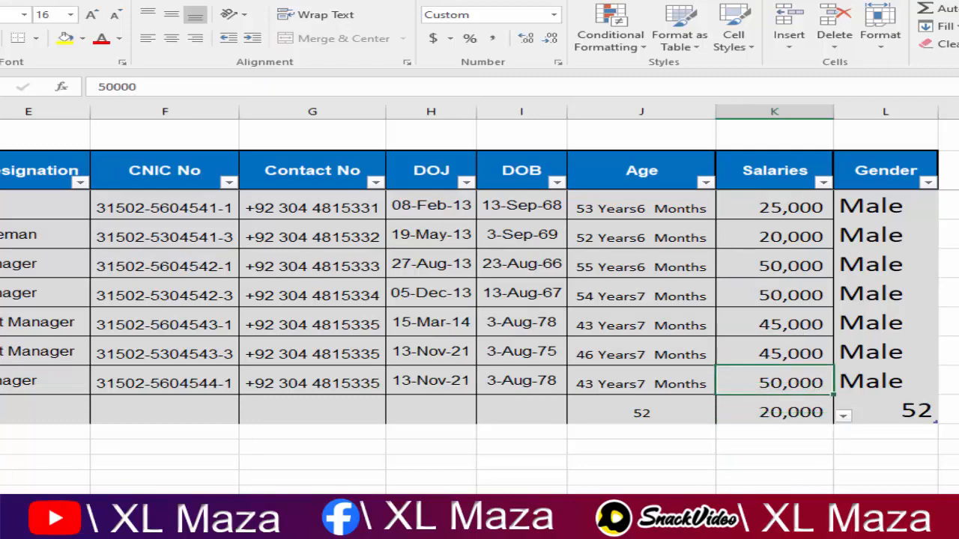
pyautogui.hotkey('ctrl', 'shift', 'Up')
pyautogui.press('Down')
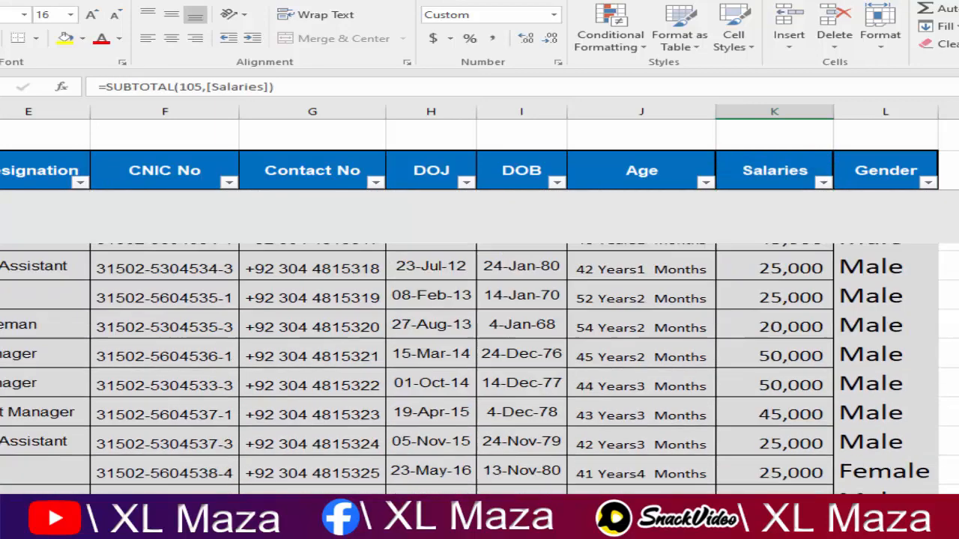
pyautogui.press('Up')
pyautogui.press('Down')
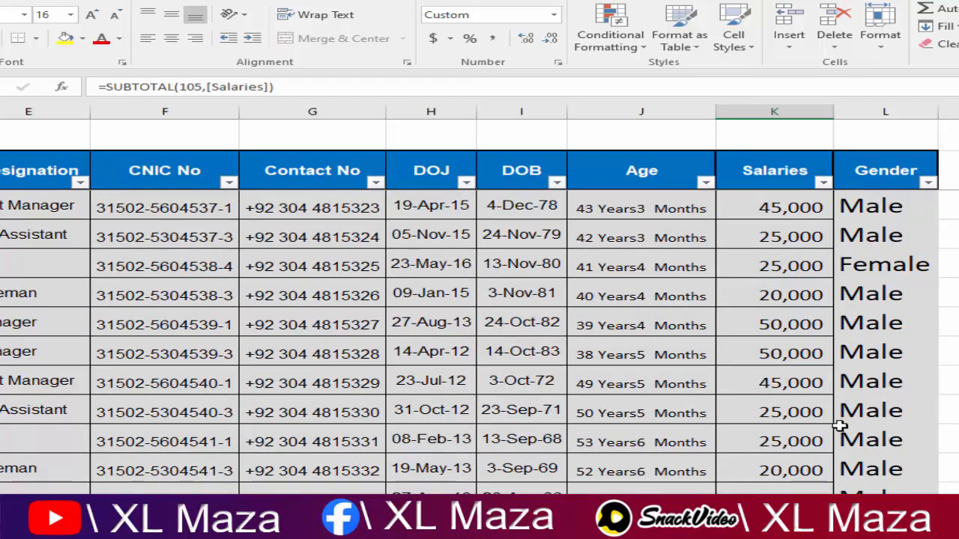
pyautogui.scroll(-2, 844, 419)
pyautogui.click(844, 479)
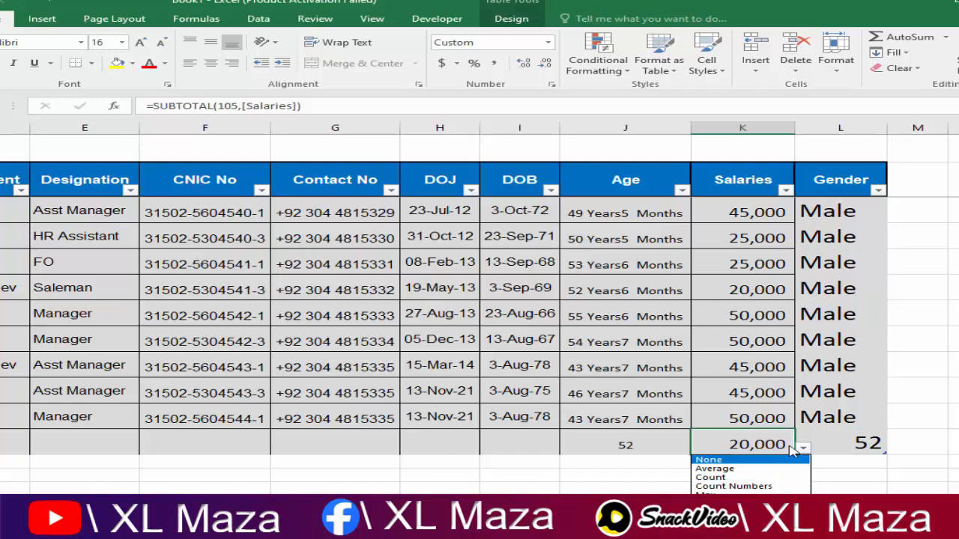
pyautogui.click(720, 522)
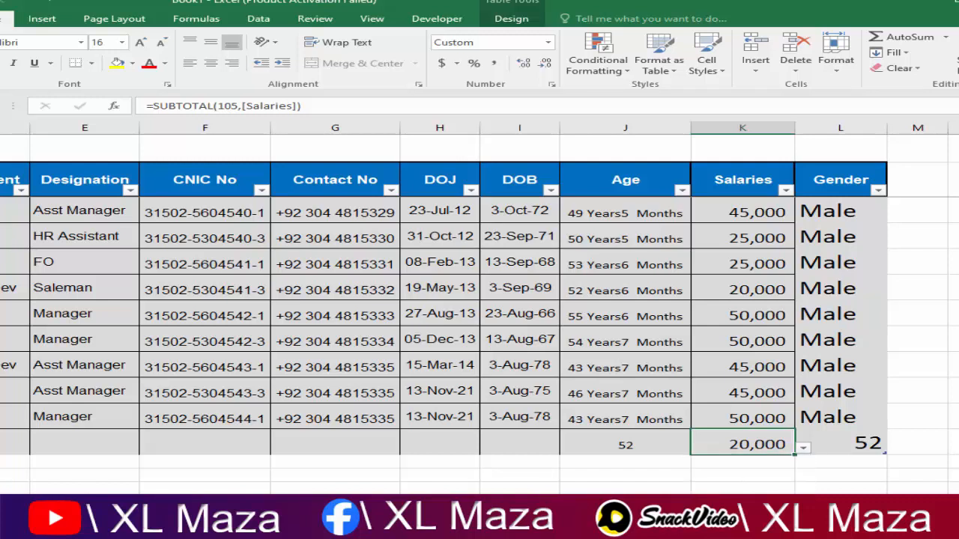
# Step: Make the Age and Salaries totals in J55:K55 bold at font size 20
pyautogui.moveTo(638, 452); pyautogui.dragTo(696, 443)
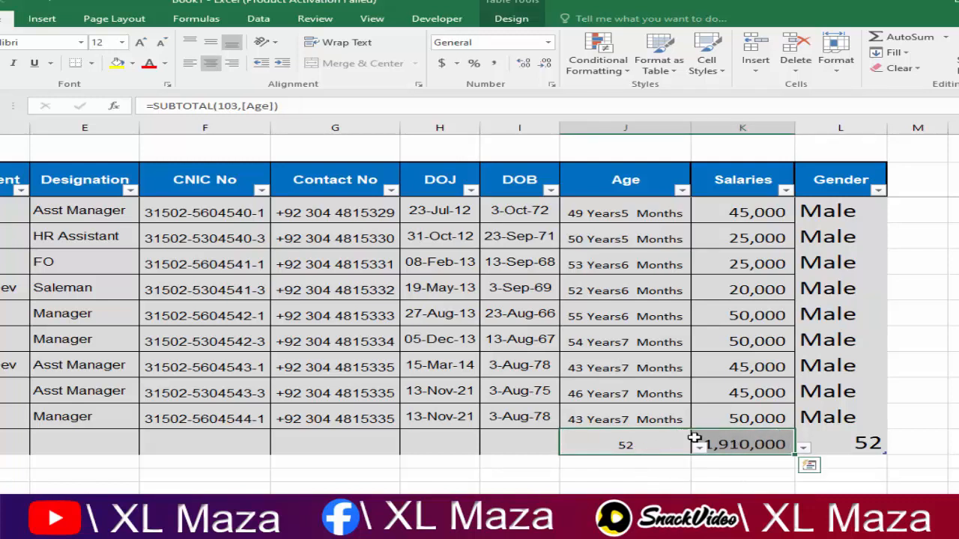
pyautogui.click(1, 63)
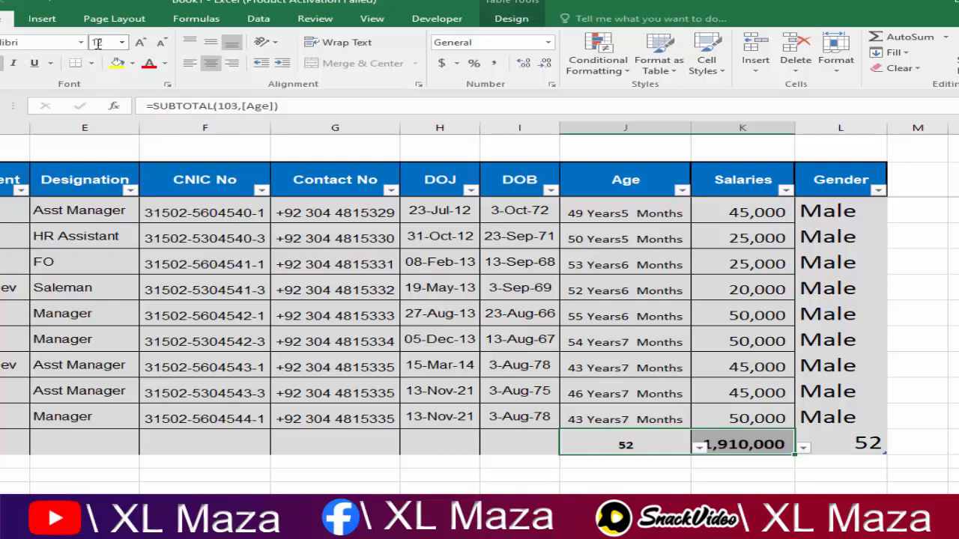
pyautogui.click(100, 42)
pyautogui.write('20')
pyautogui.press('Return')
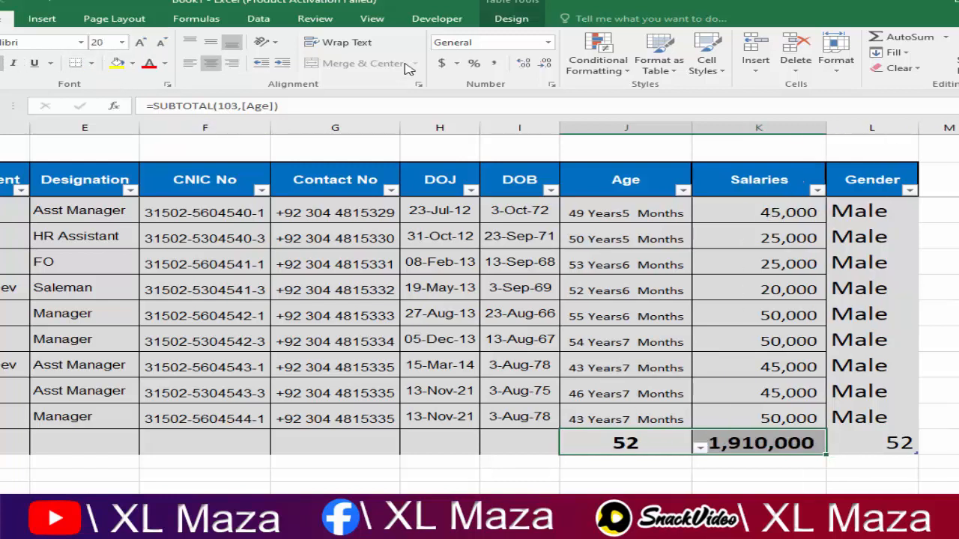
pyautogui.click(749, 491)
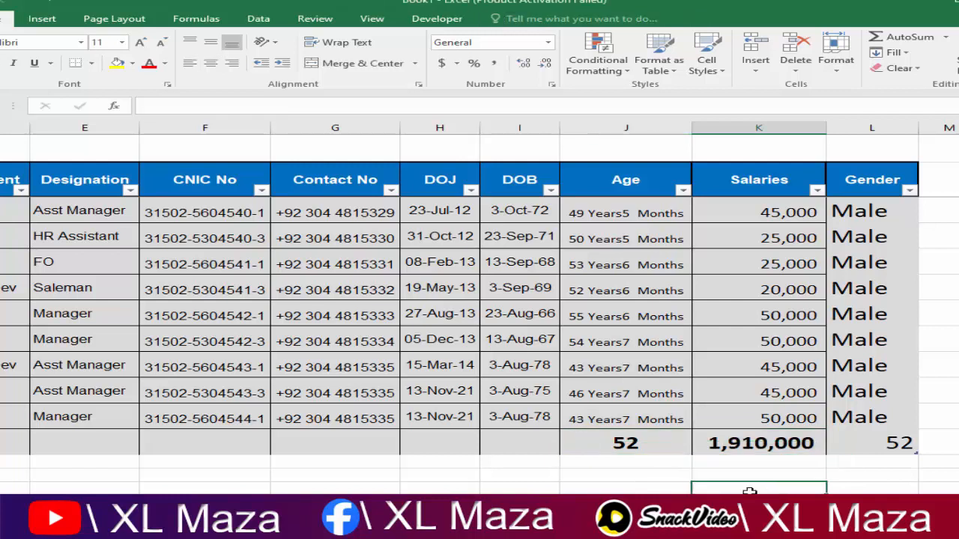
# Step: Review the formatted totals against the Age and Salaries columns
pyautogui.click(615, 446)
pyautogui.click(649, 417)
pyautogui.press('Right')
pyautogui.press('Down')
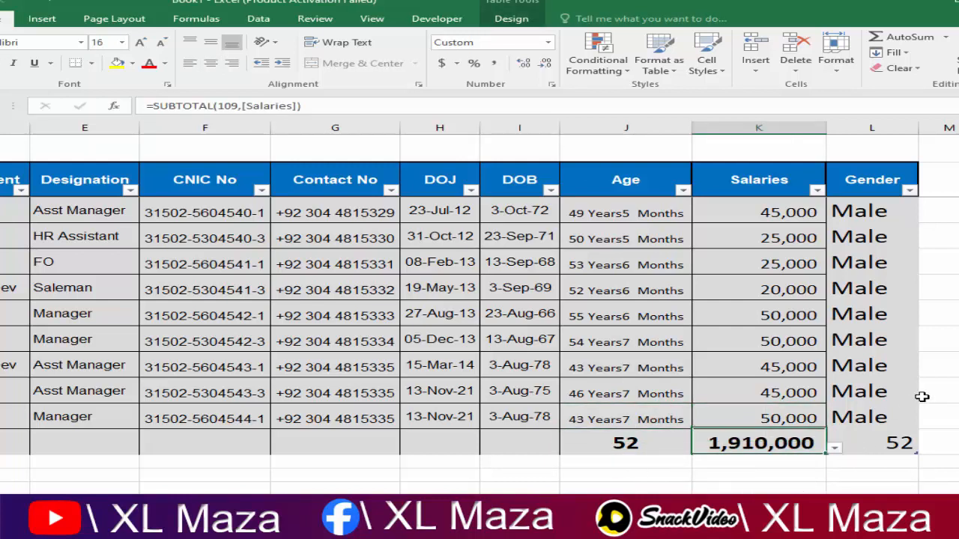
pyautogui.hotkey('ctrl', 'Up')
pyautogui.press('Down')
pyautogui.press('Down')
pyautogui.press('Down')
pyautogui.press('Down')
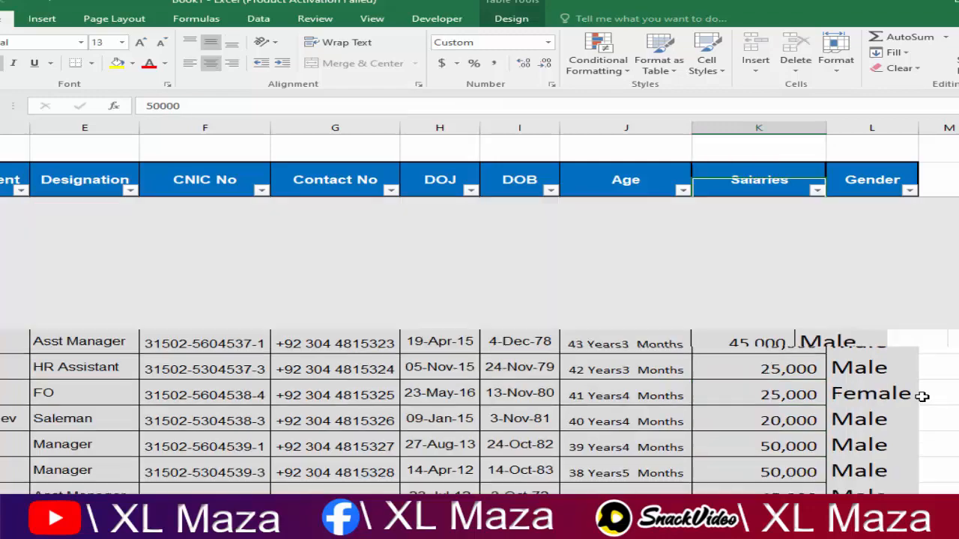
pyautogui.hotkey('ctrl', 'Down')
pyautogui.press('Down')
pyautogui.press('Up')
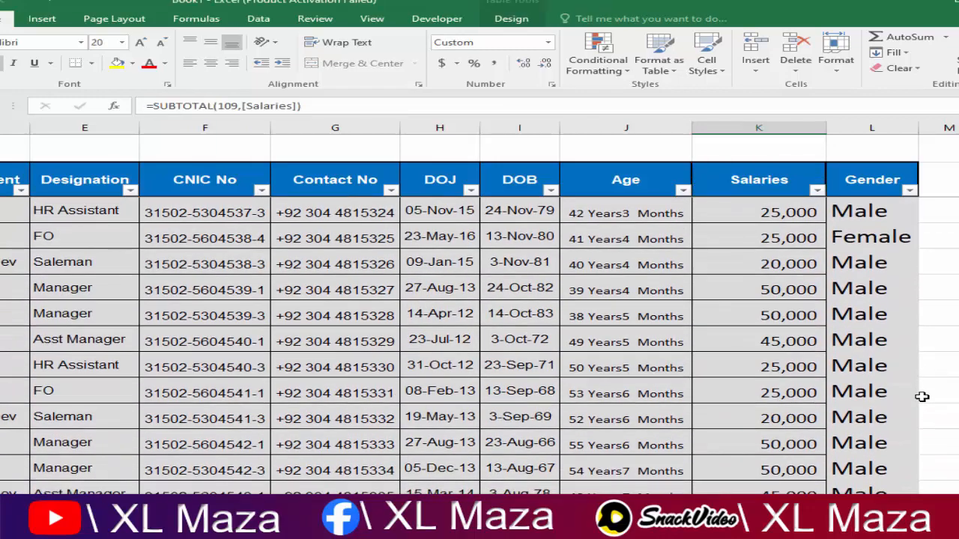
pyautogui.click(638, 419)
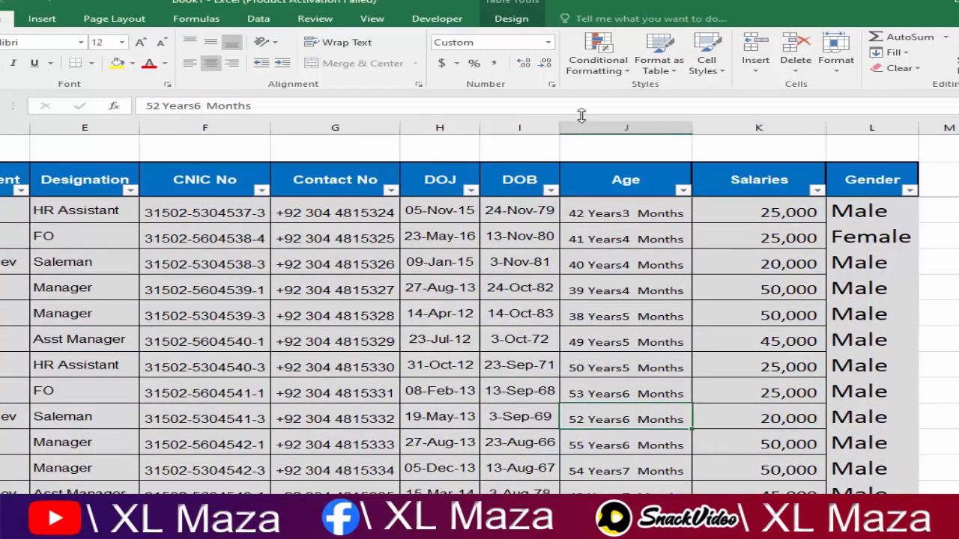
pyautogui.click(517, 21)
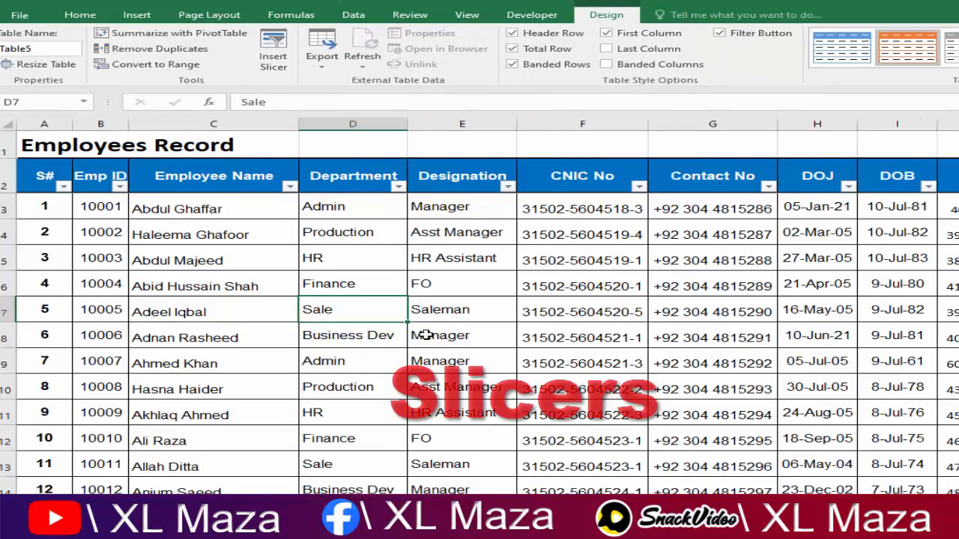
# Step: With a cell in Table5 selected, open Insert Slicer from Table Design
pyautogui.click(532, 360)
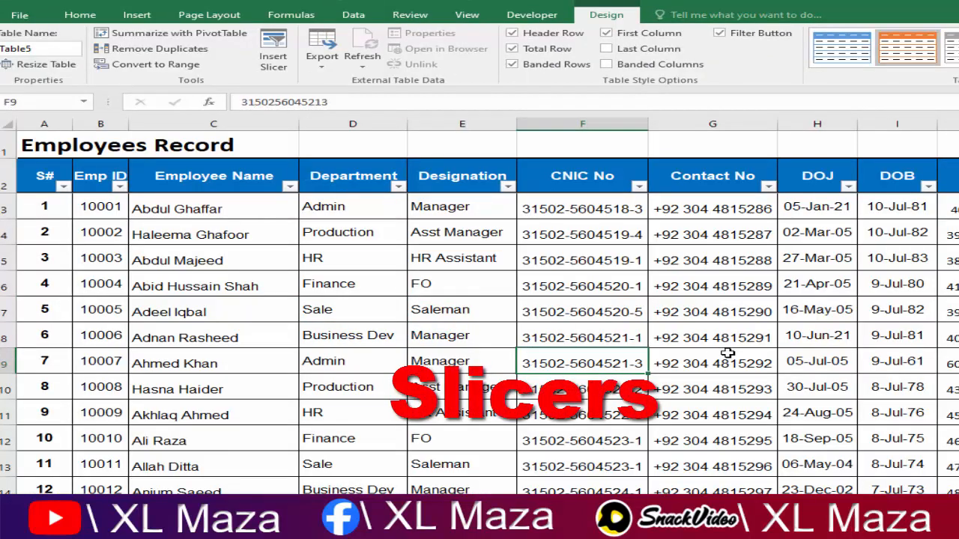
pyautogui.press('Right')
pyautogui.press('Right')
pyautogui.press('Right')
pyautogui.press('Right')
pyautogui.press('Right')
pyautogui.press('Right')
pyautogui.press('Right')
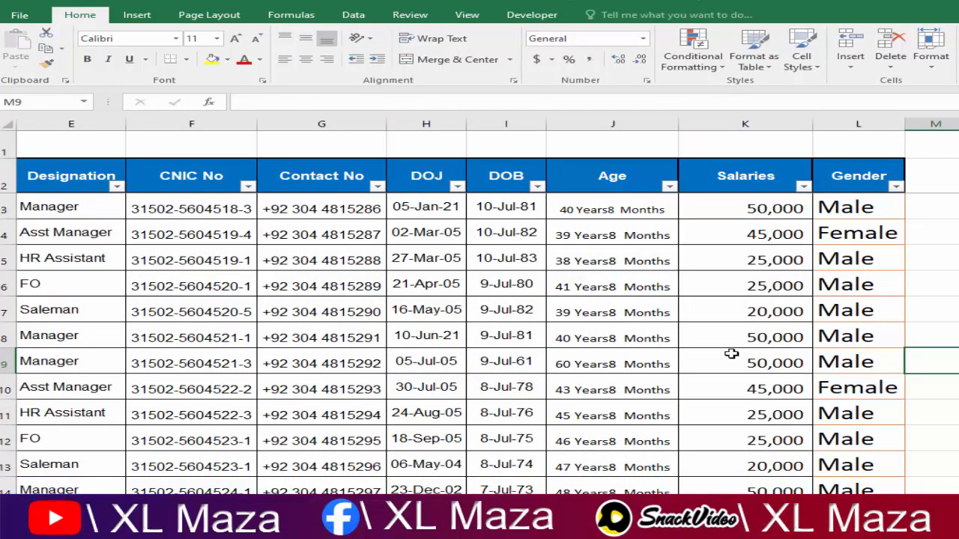
pyautogui.click(525, 285)
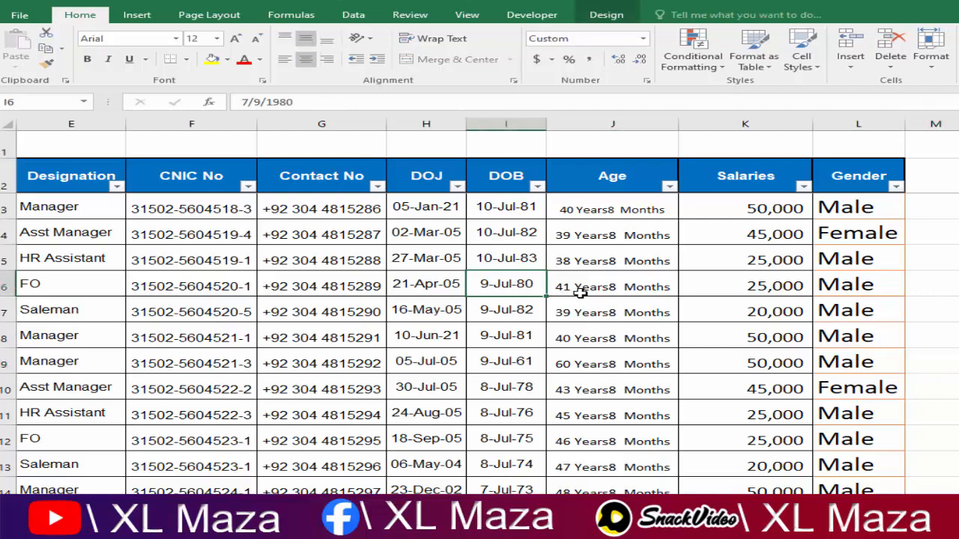
pyautogui.click(606, 14)
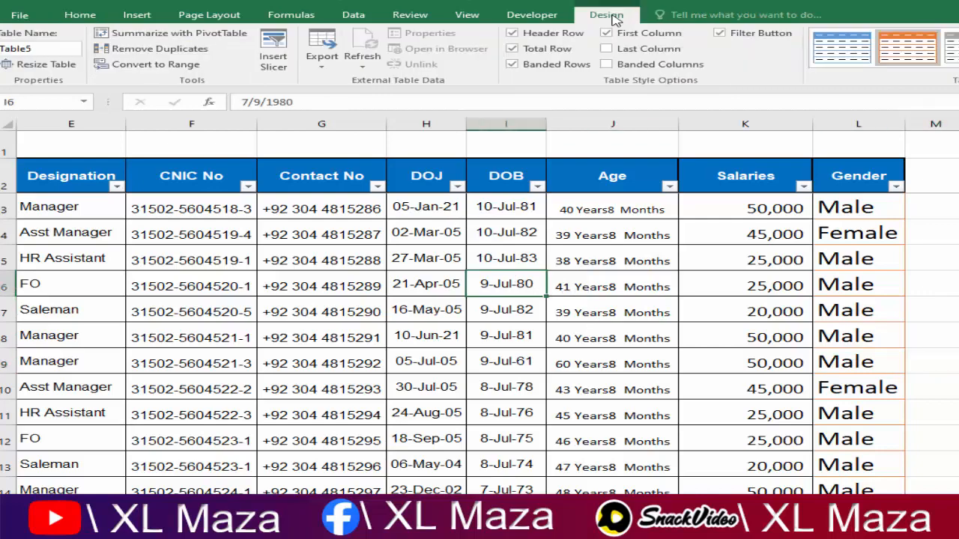
pyautogui.click(289, 66)
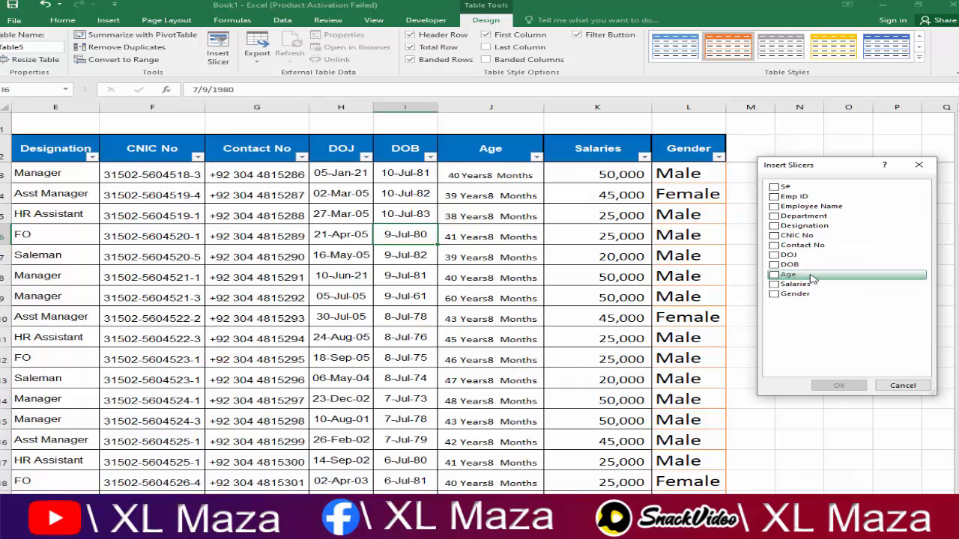
# Step: Add a Department slicer right of Table5, stretch it to 4.42" tall, and filter to Admin
pyautogui.click(774, 216)
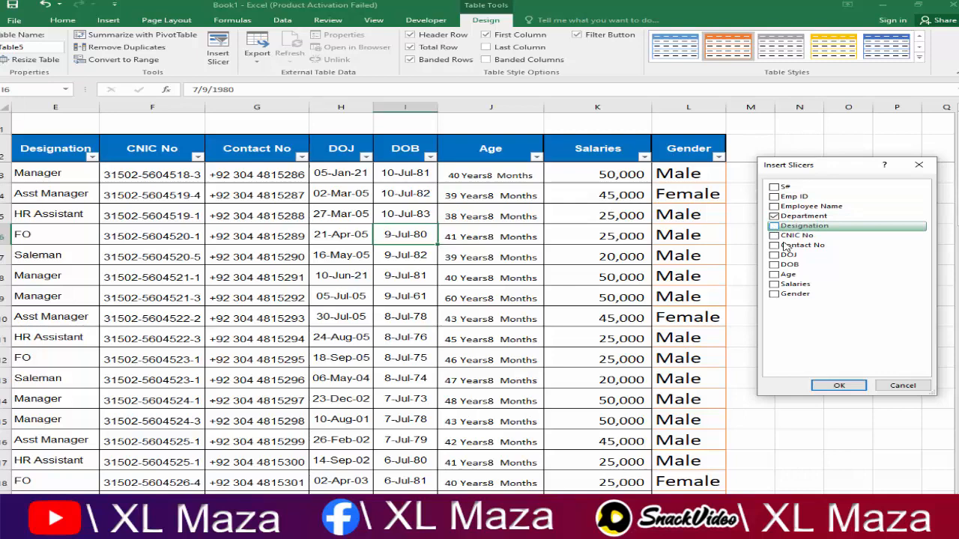
pyautogui.click(840, 385)
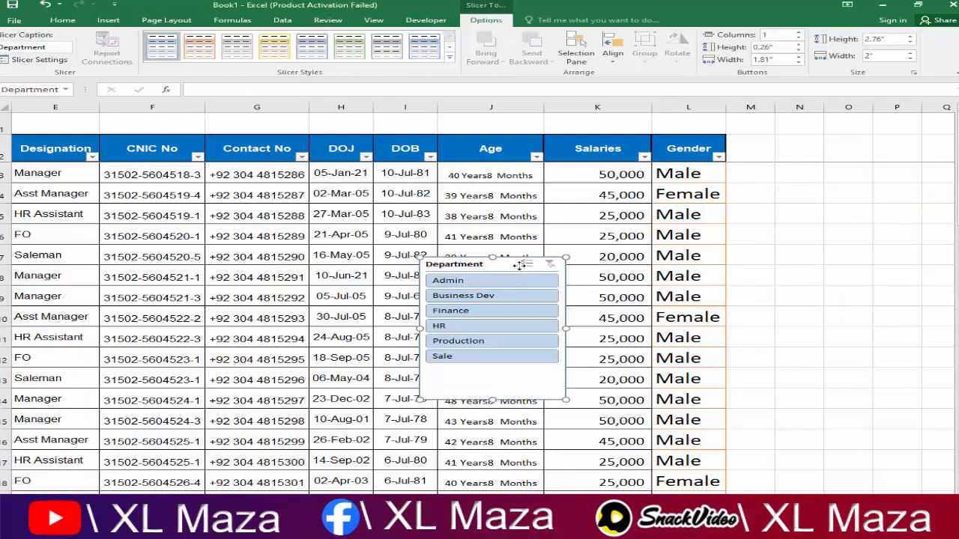
pyautogui.moveTo(517, 259); pyautogui.dragTo(848, 123)
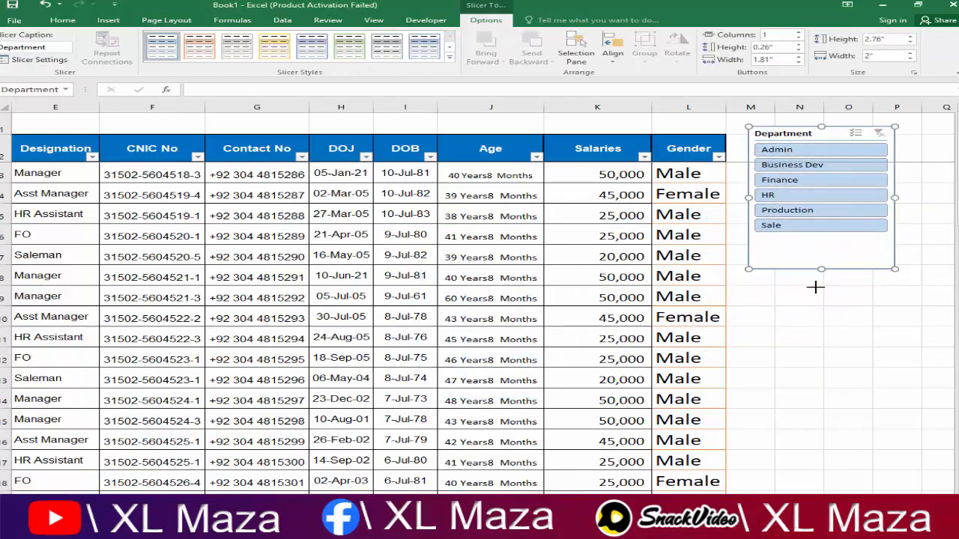
pyautogui.moveTo(821, 269); pyautogui.dragTo(822, 355)
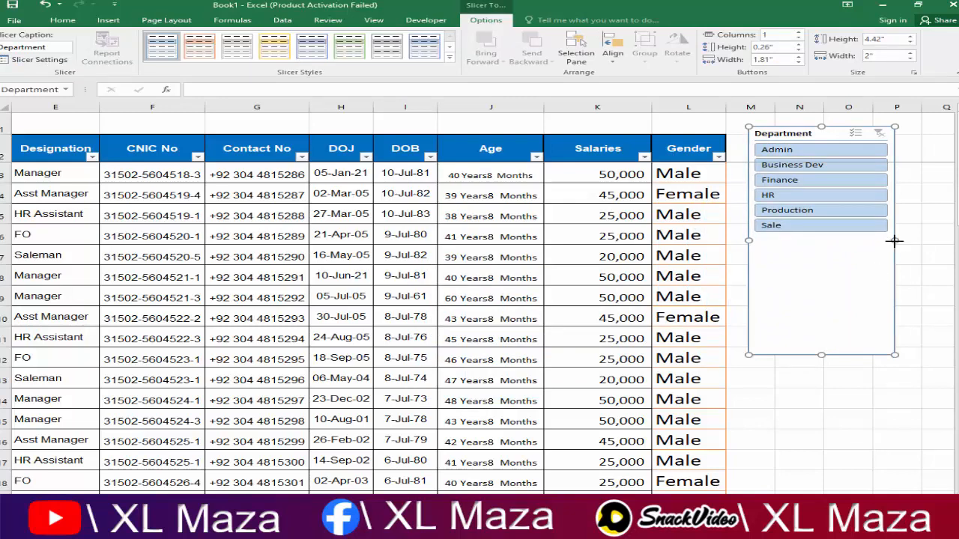
pyautogui.click(800, 151)
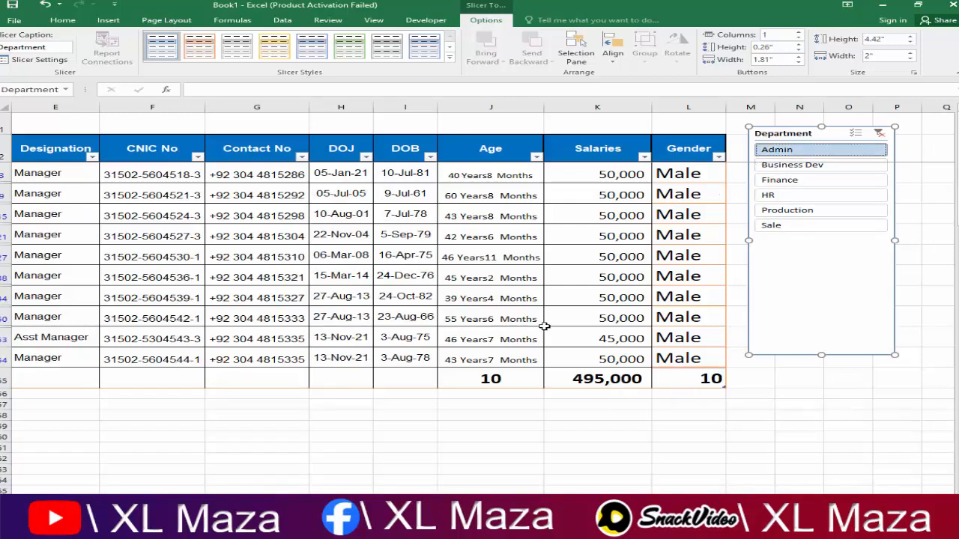
# Step: Review the Admin-filtered rows and their salary total using the arrow keys
pyautogui.click(623, 196)
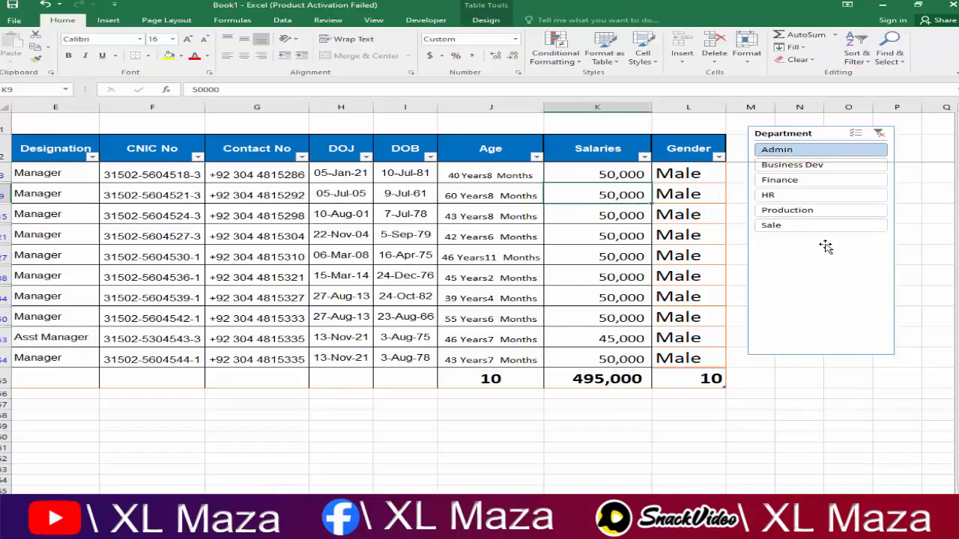
pyautogui.press('Left')
pyautogui.press('Down')
pyautogui.press('Down')
pyautogui.press('Down')
pyautogui.press('Down')
pyautogui.press('Down')
pyautogui.press('Down')
pyautogui.press('Down')
pyautogui.press('Down')
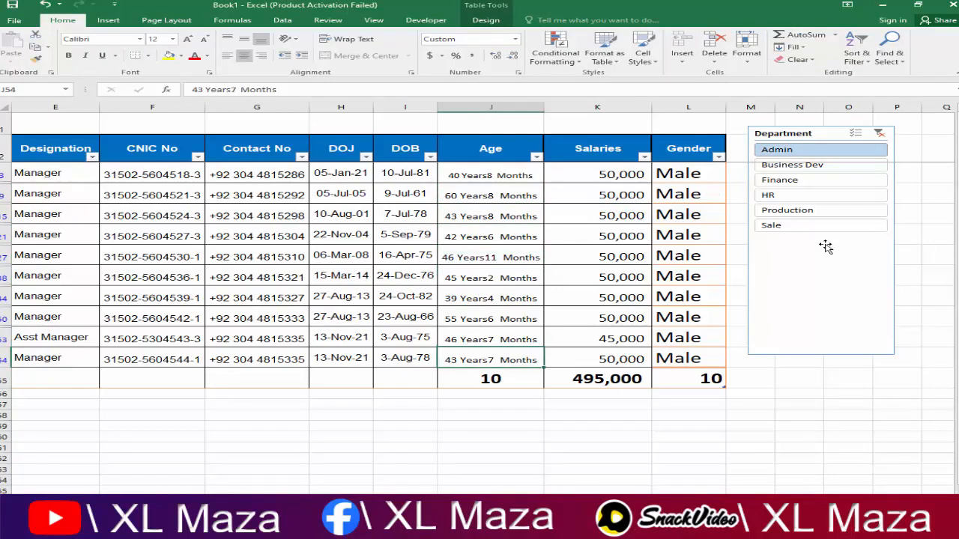
pyautogui.press('Down')
pyautogui.press('Right')
pyautogui.press('Up')
pyautogui.press('Right')
pyautogui.press('Up')
pyautogui.press('Up')
pyautogui.press('Up')
pyautogui.press('Up')
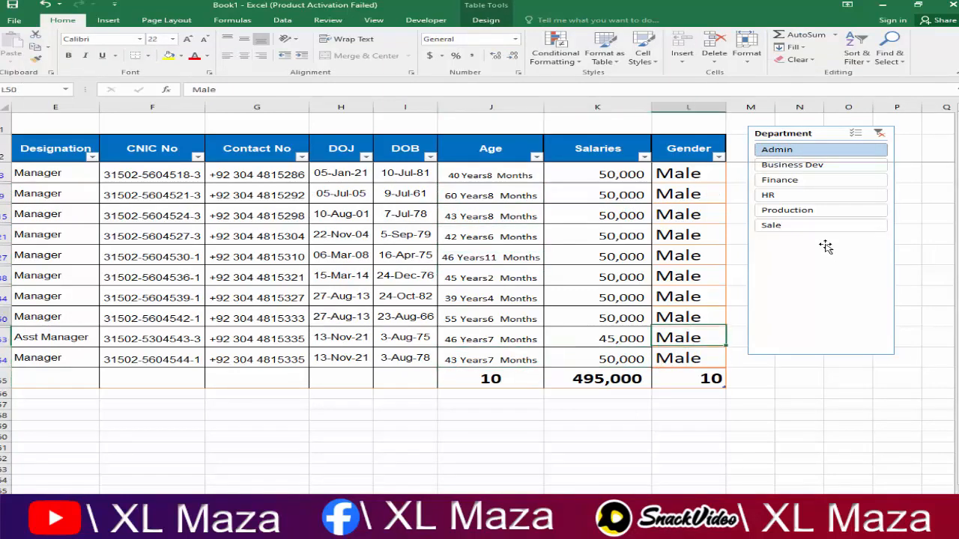
pyautogui.press('Left')
pyautogui.press('Left')
pyautogui.press('Left')
pyautogui.press('Left')
pyautogui.press('Left')
pyautogui.press('Left')
pyautogui.press('Left')
pyautogui.press('Left')
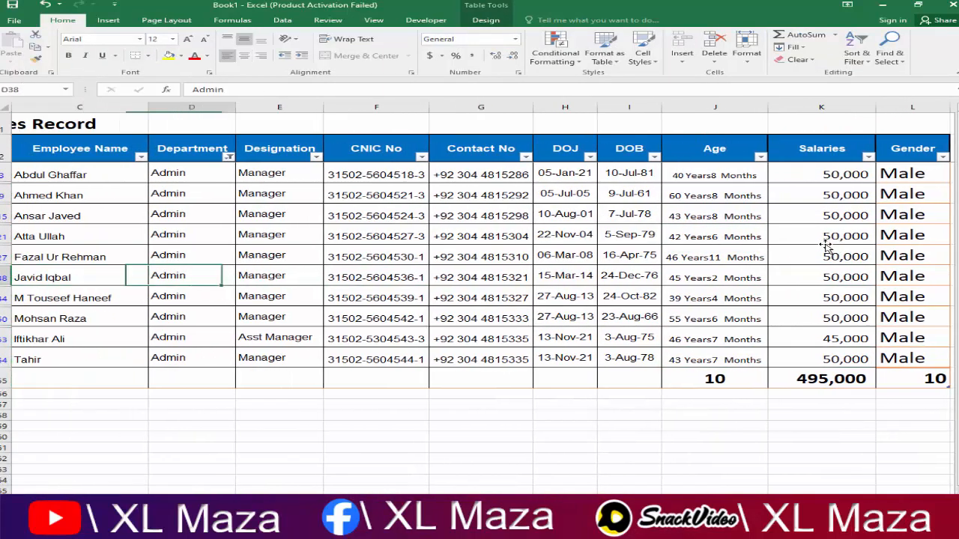
pyautogui.press('Left')
pyautogui.press('Left')
pyautogui.press('Left')
pyautogui.press('Right')
pyautogui.press('Right')
pyautogui.press('Right')
pyautogui.press('Right')
pyautogui.press('Right')
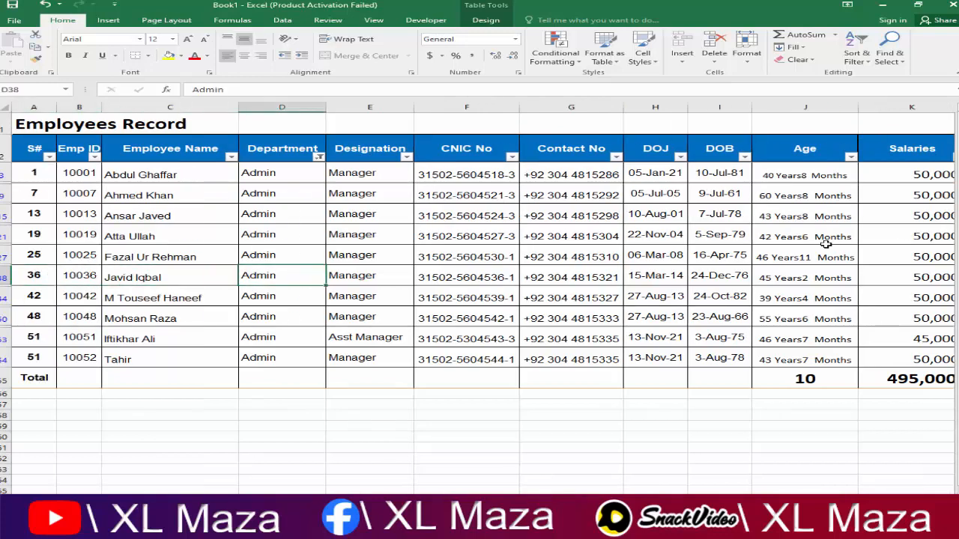
pyautogui.press('Right')
pyautogui.press('Right')
pyautogui.press('Right')
pyautogui.press('Right')
pyautogui.press('Right')
pyautogui.press('Right')
pyautogui.press('Right')
pyautogui.press('Right')
pyautogui.press('Right')
pyautogui.press('Right')
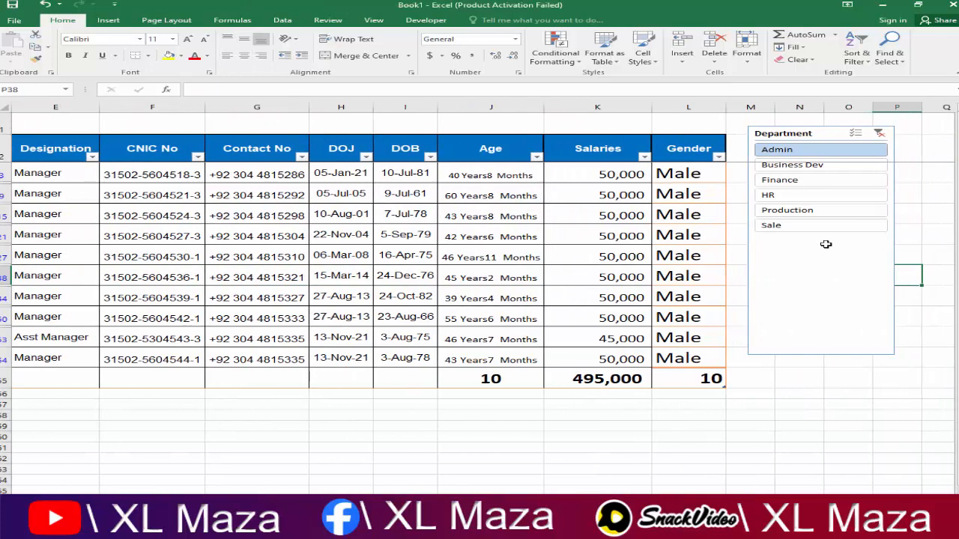
# Step: Filter through Business Dev and Finance to HR (8 rows, 260,000), then move the slicer lower
pyautogui.click(801, 169)
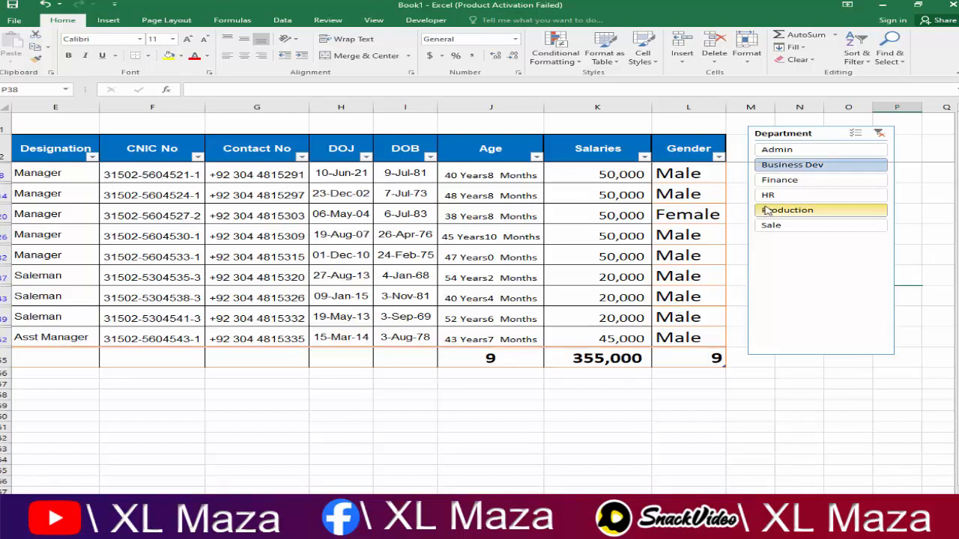
pyautogui.click(779, 181)
pyautogui.click(776, 196)
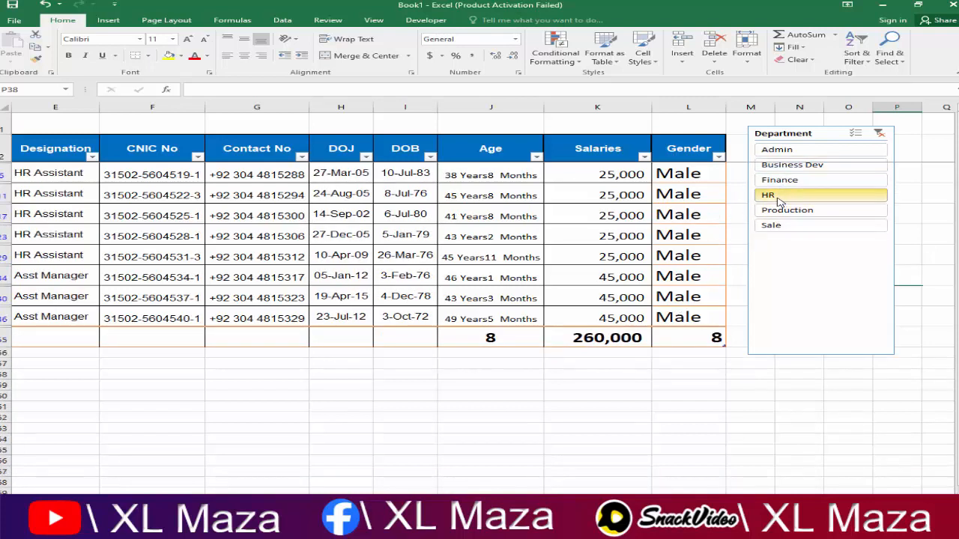
pyautogui.moveTo(799, 149); pyautogui.dragTo(811, 208)
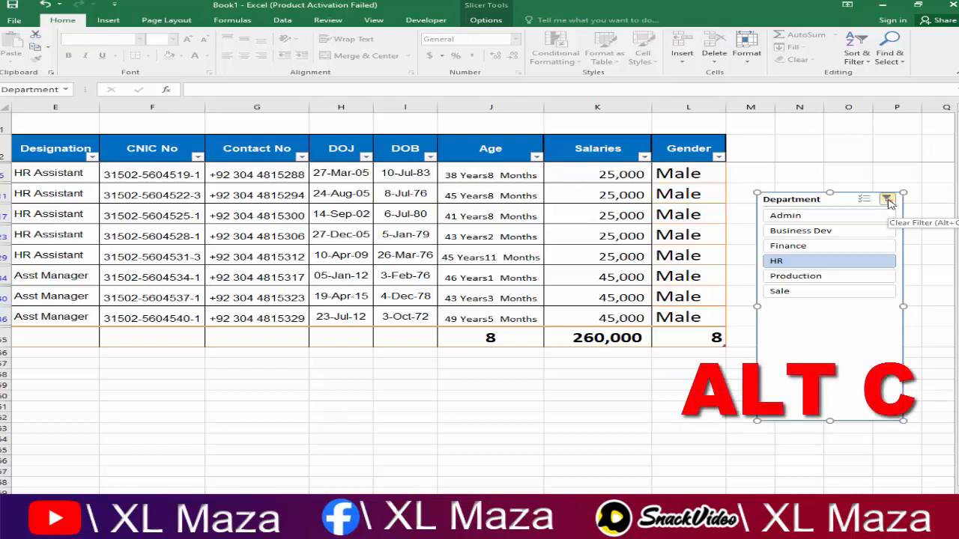
# Step: Clear the Department filter so all employees show, then open Insert Slicers for another field
pyautogui.hotkey('alt', 'c')
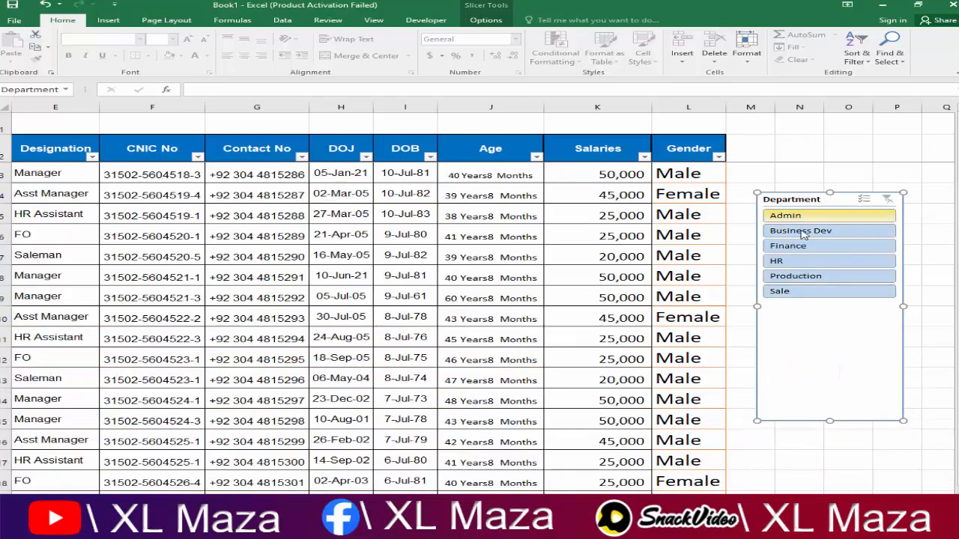
pyautogui.moveTo(803, 199); pyautogui.dragTo(804, 228)
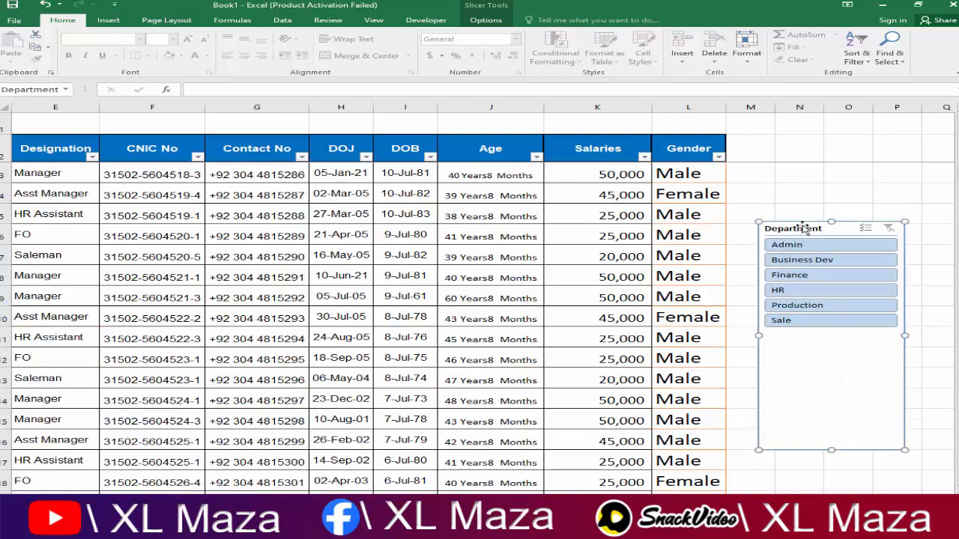
pyautogui.click(629, 215)
pyautogui.click(492, 20)
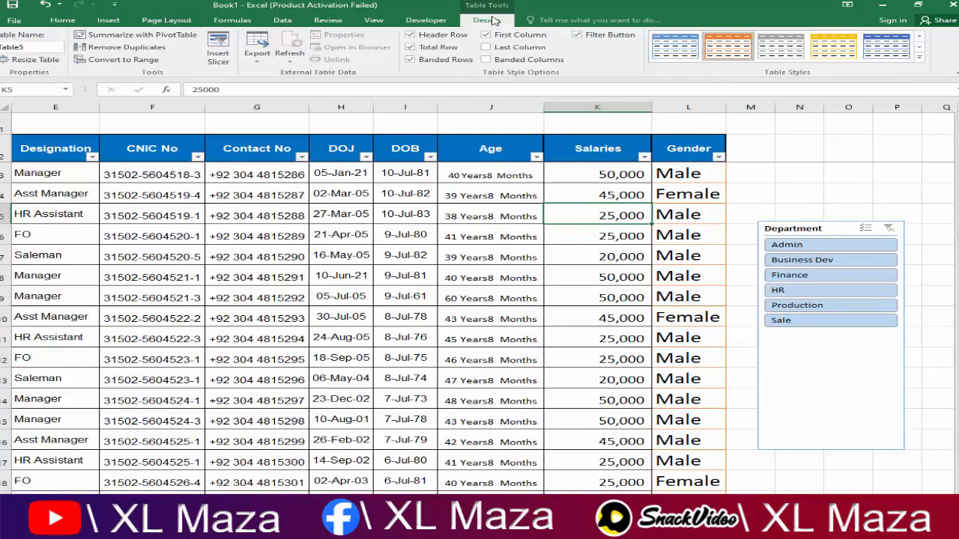
pyautogui.click(218, 49)
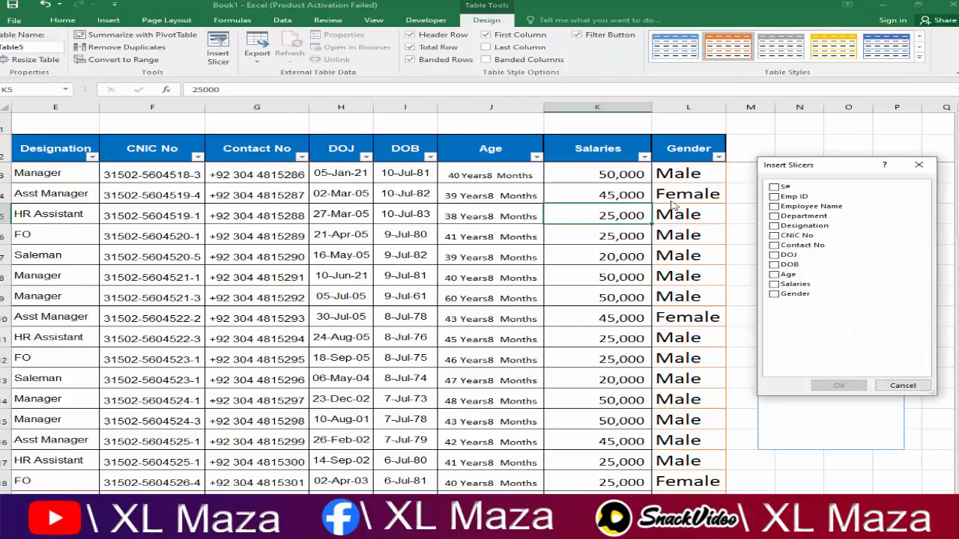
# Step: Add a shortened Gender slicer above the Department slicer and shorten the Department slicer slightly
pyautogui.moveTo(833, 173); pyautogui.dragTo(634, 220)
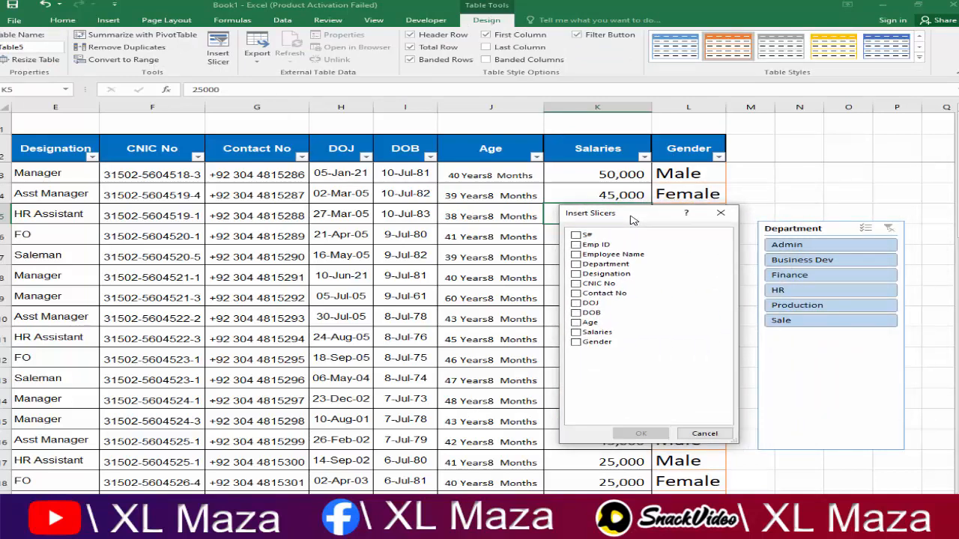
pyautogui.click(583, 342)
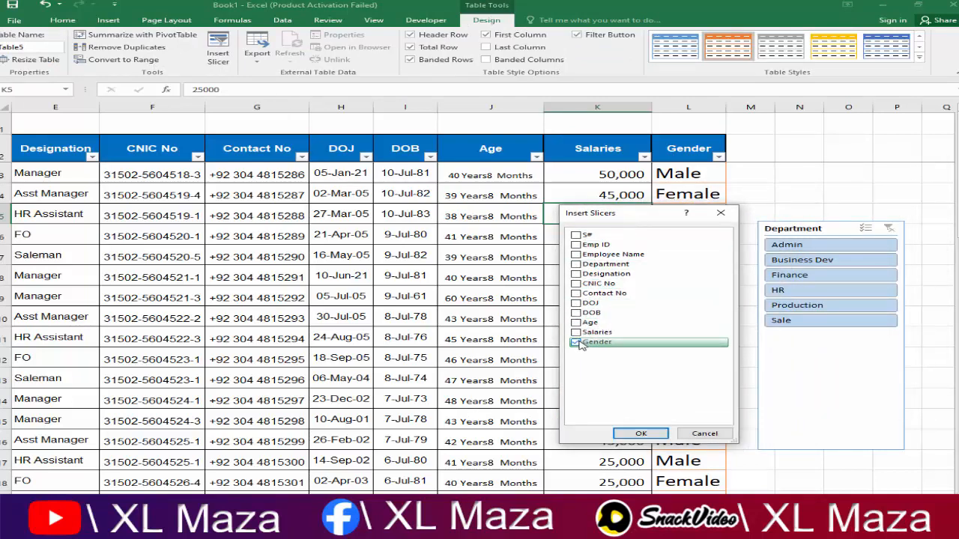
pyautogui.click(642, 434)
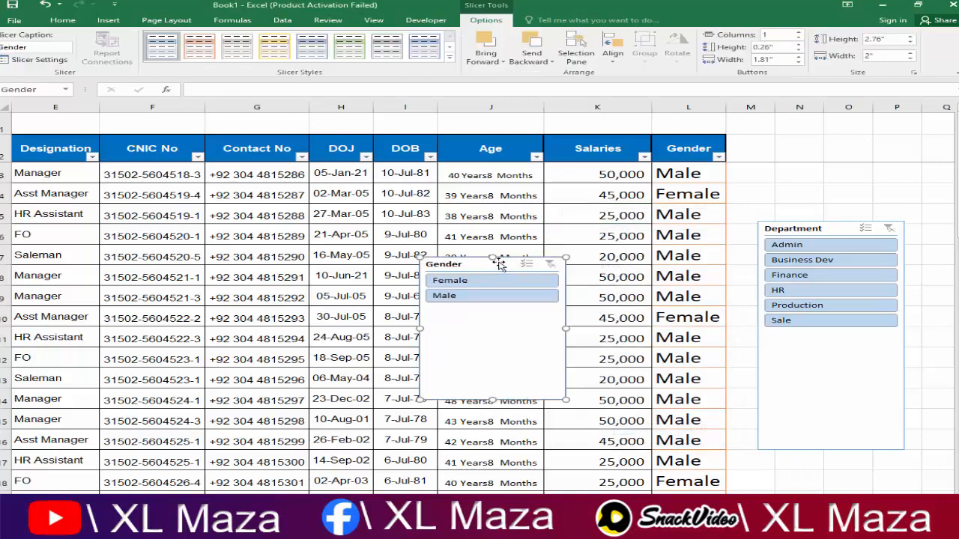
pyautogui.moveTo(499, 264); pyautogui.dragTo(837, 148)
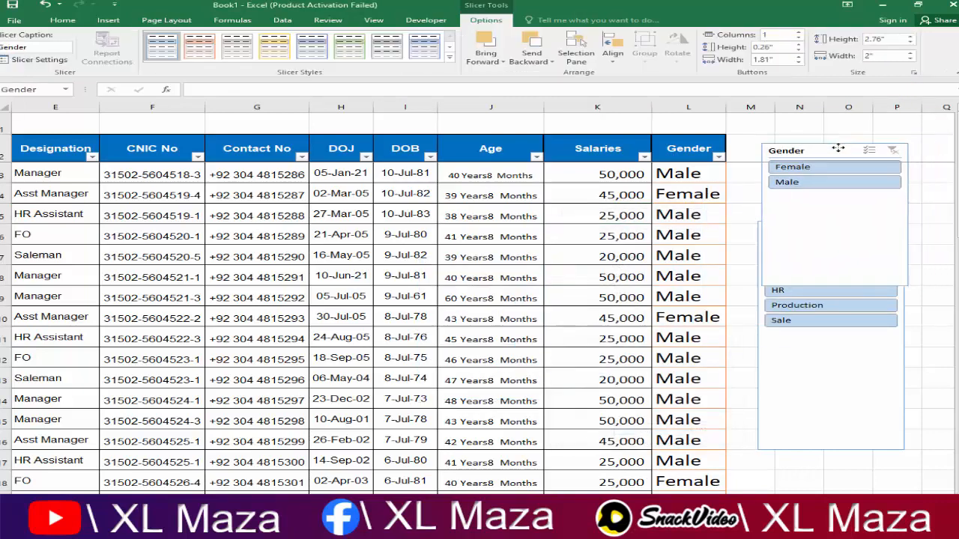
pyautogui.moveTo(837, 284); pyautogui.dragTo(840, 201)
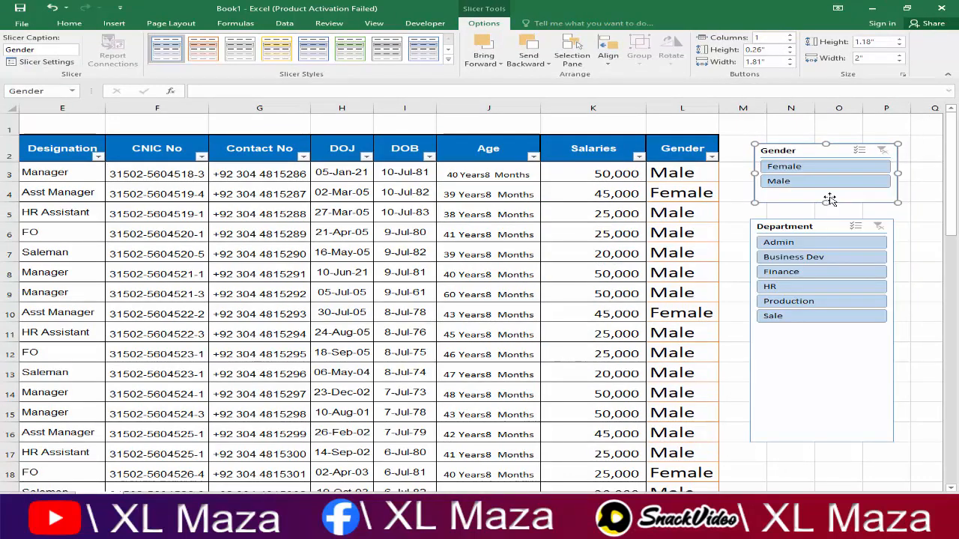
pyautogui.moveTo(809, 150); pyautogui.dragTo(808, 165)
pyautogui.click(829, 349)
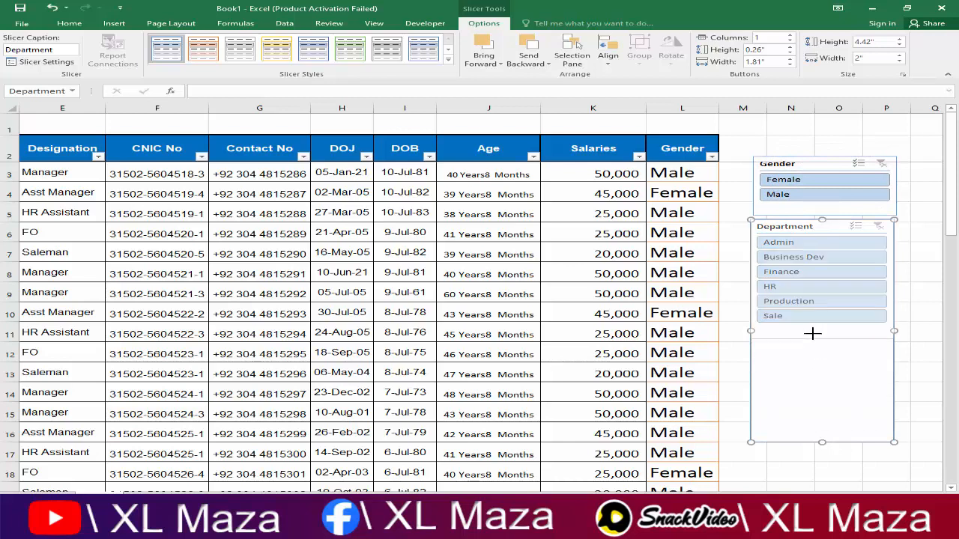
pyautogui.moveTo(813, 333); pyautogui.dragTo(811, 327)
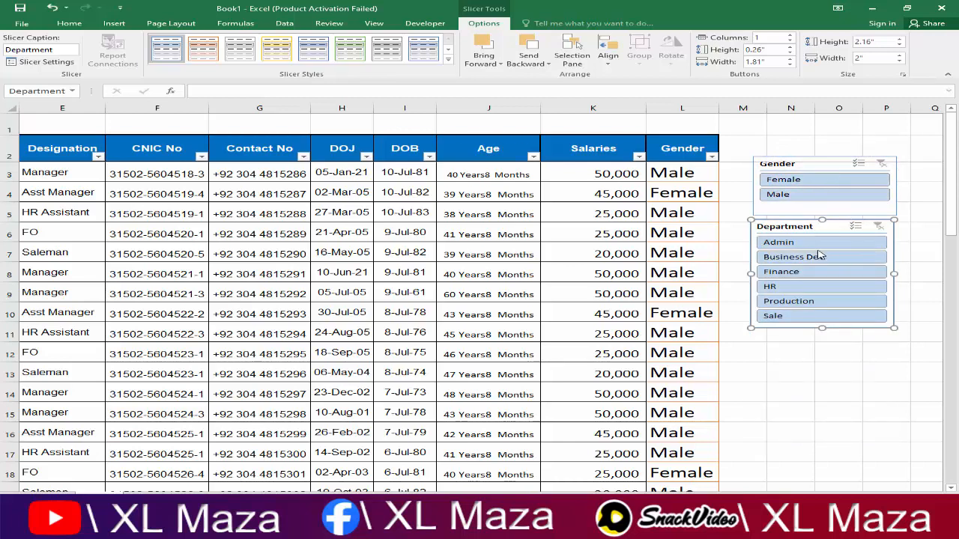
# Step: Filter to Male employees and check the total row: 47 rows, 1,720,000 in salaries
pyautogui.click(808, 182)
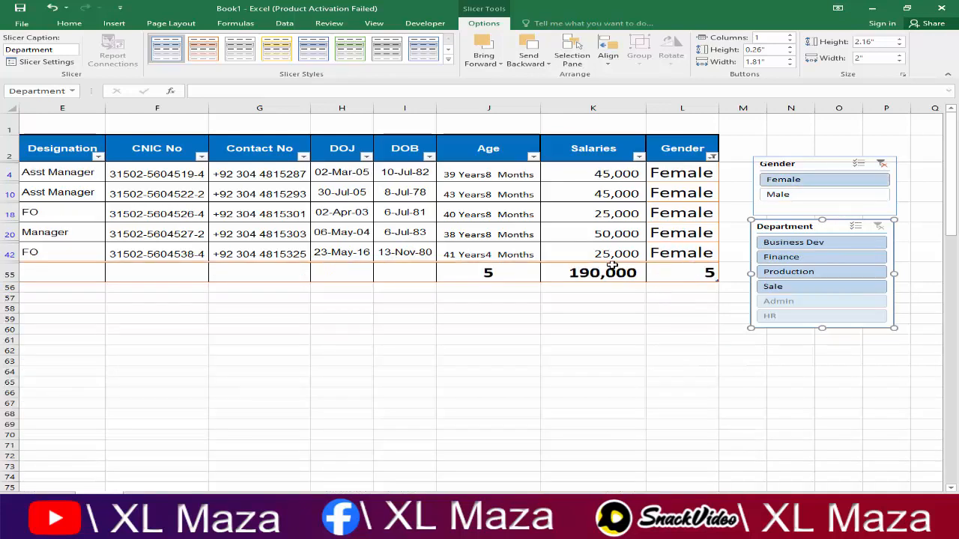
pyautogui.click(784, 198)
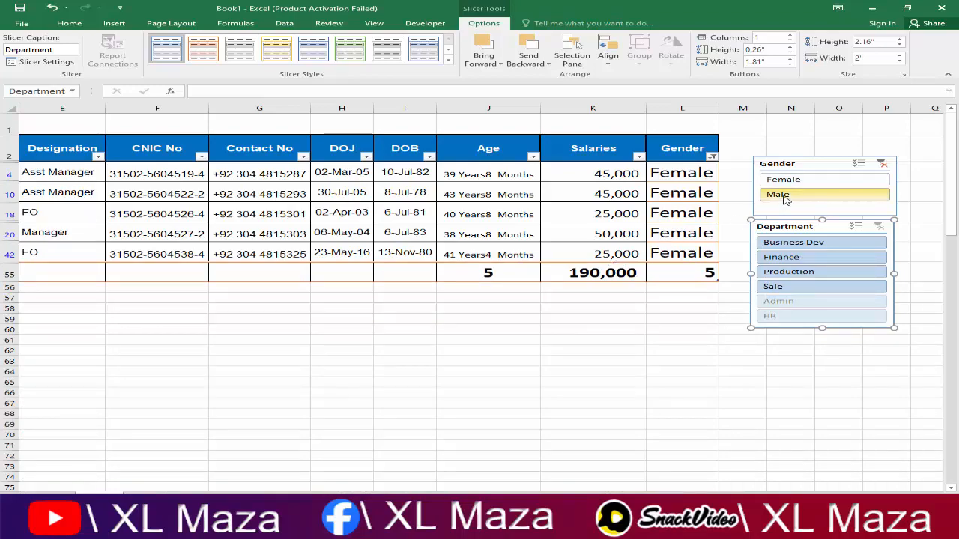
pyautogui.click(673, 350)
pyautogui.scroll(-8, 672, 349)
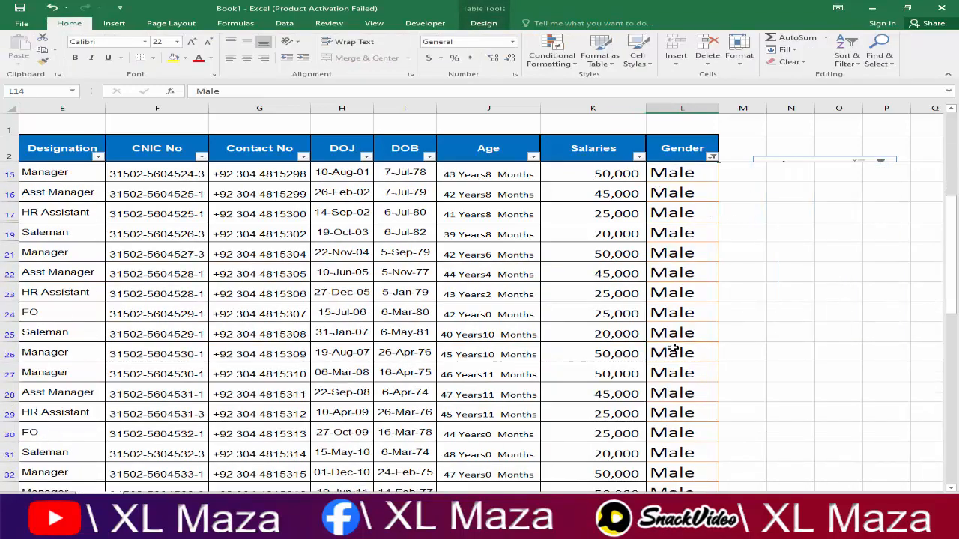
pyautogui.scroll(-4, 672, 349)
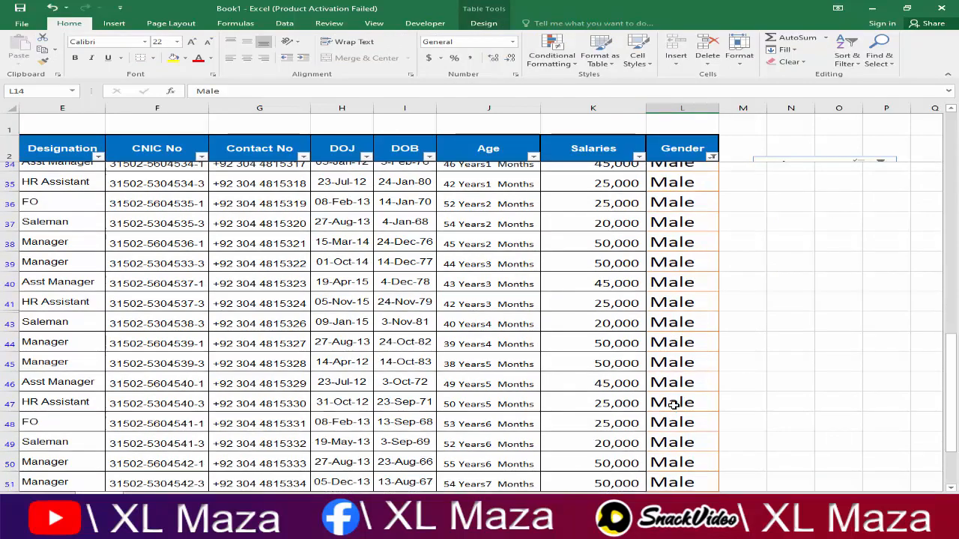
pyautogui.click(689, 410)
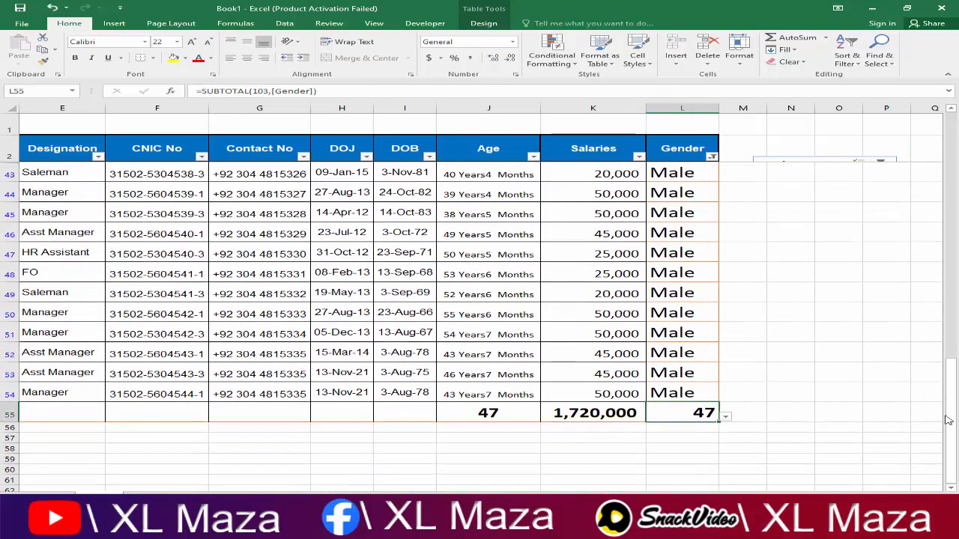
pyautogui.moveTo(951, 412); pyautogui.dragTo(951, 160)
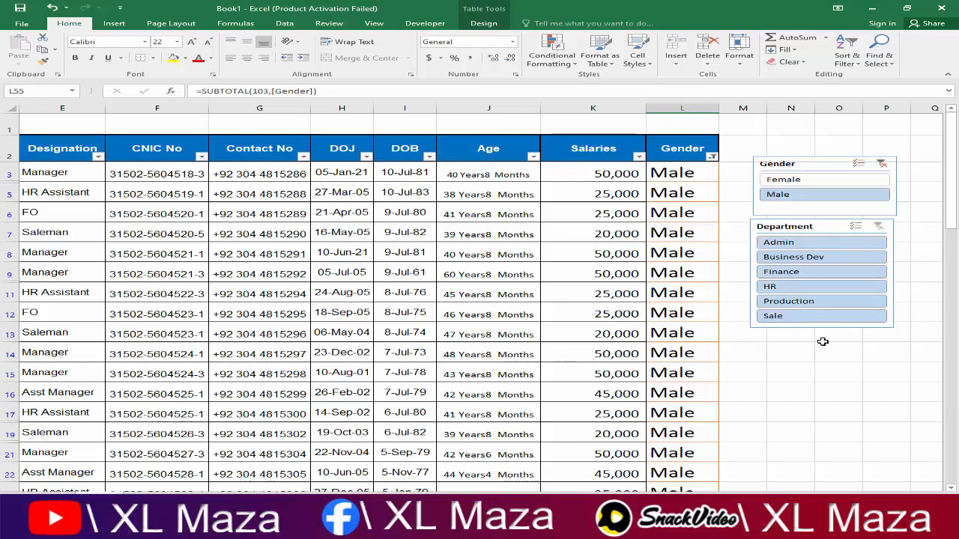
# Step: Clear the Gender slicer filter so female and male employees both show
pyautogui.click(835, 370)
pyautogui.click(825, 163)
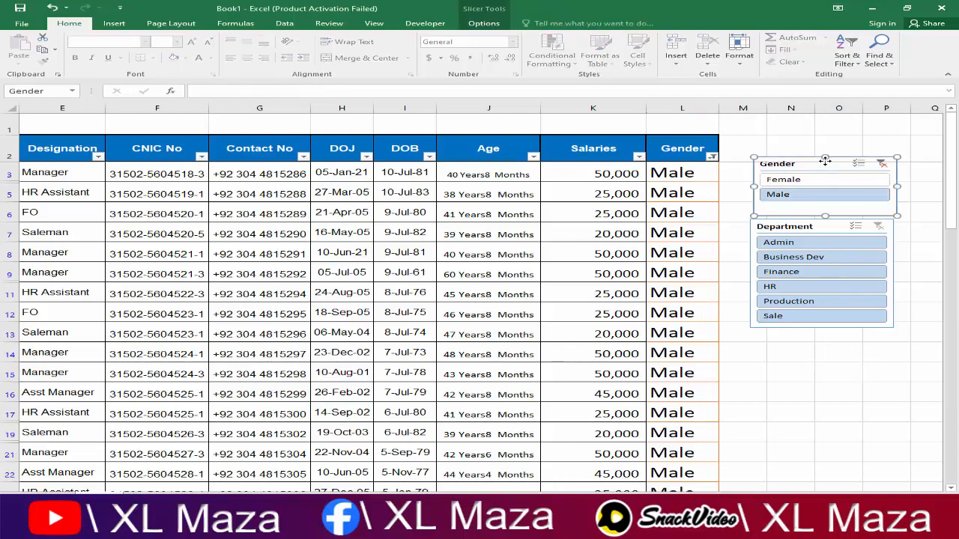
pyautogui.hotkey('alt', 'c')
pyautogui.click(685, 252)
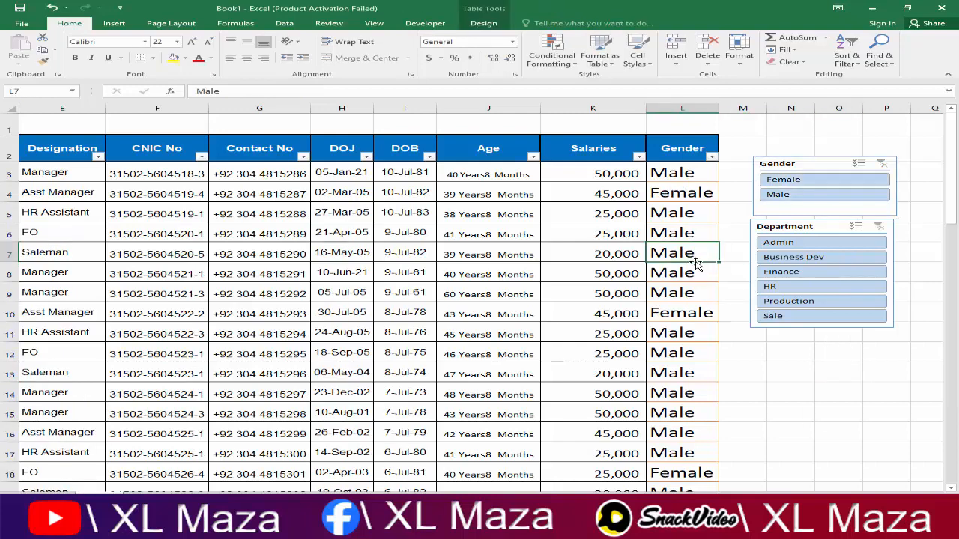
pyautogui.scroll(-5, 692, 297)
pyautogui.scroll(5, 697, 285)
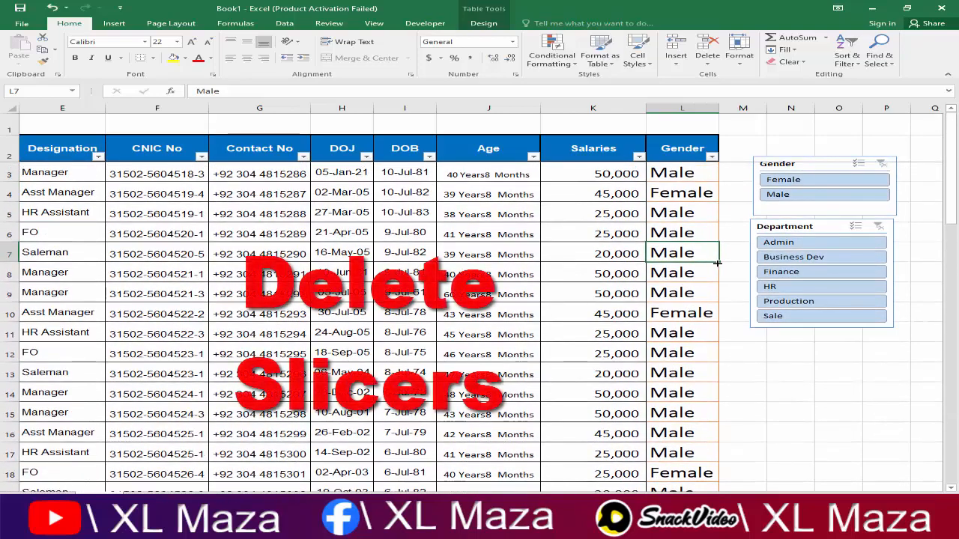
# Step: Delete the Gender and Department slicers and return to the start of the table
pyautogui.click(823, 159)
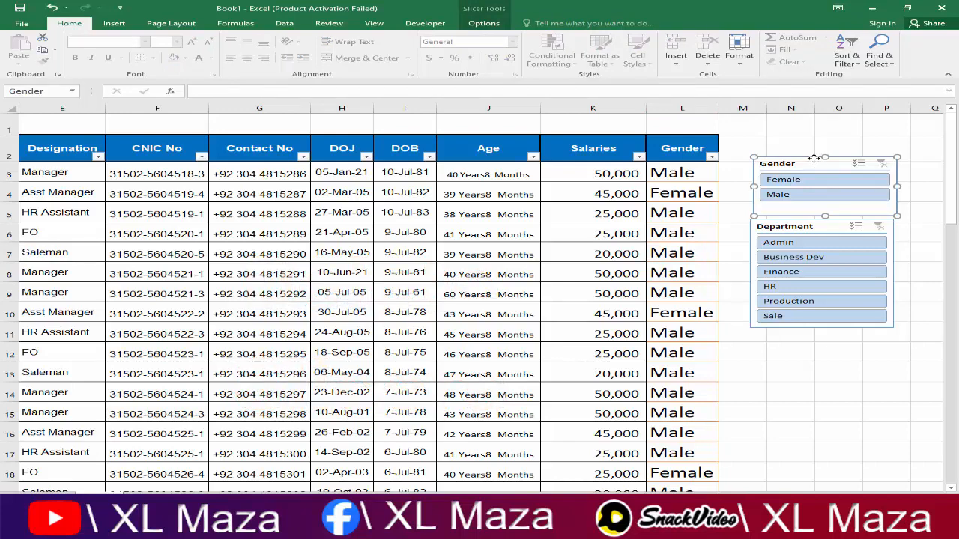
pyautogui.moveTo(820, 161); pyautogui.dragTo(794, 131)
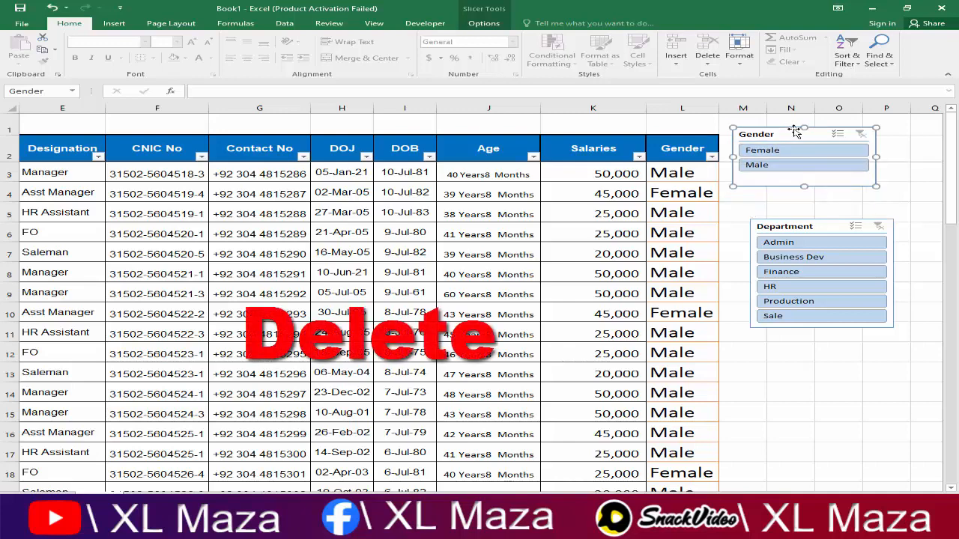
pyautogui.press('Delete')
pyautogui.click(812, 225)
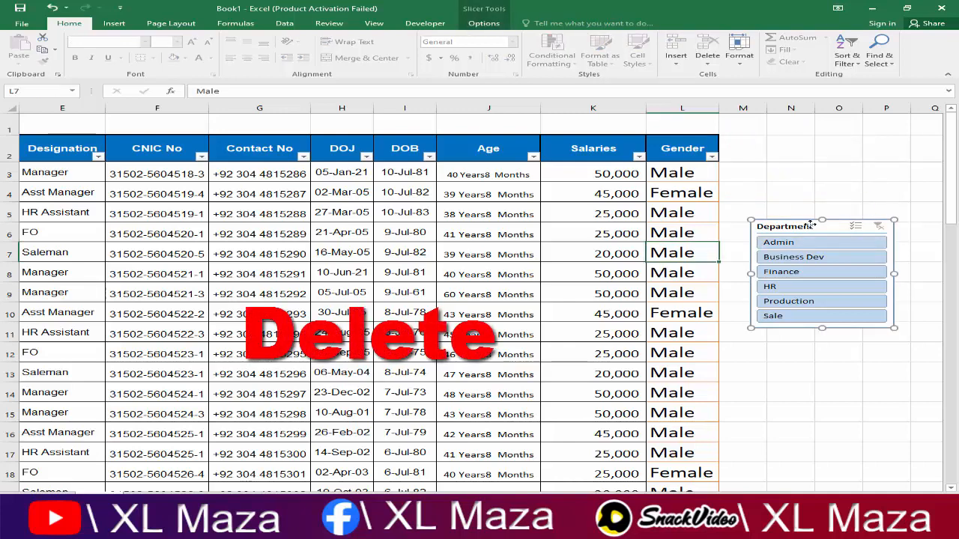
pyautogui.press('Delete')
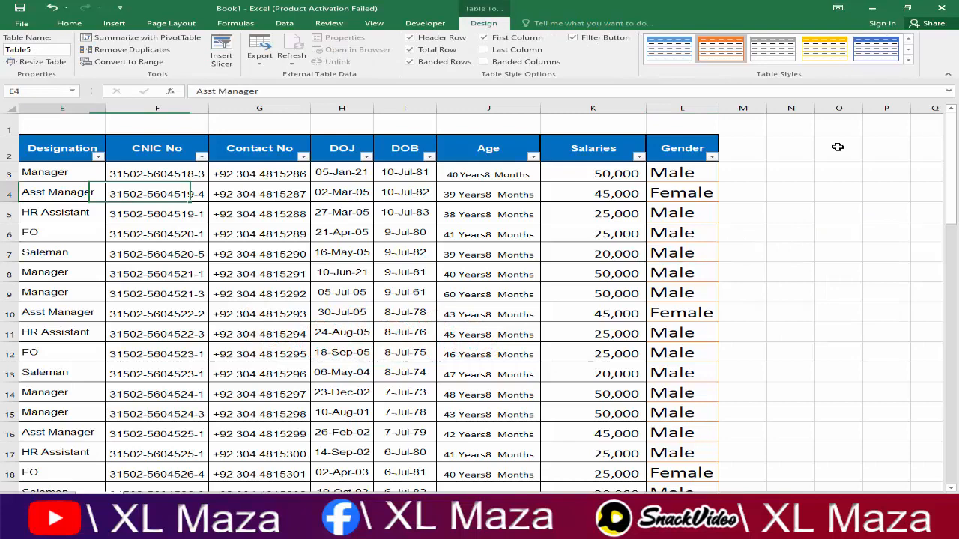
pyautogui.press('Home')
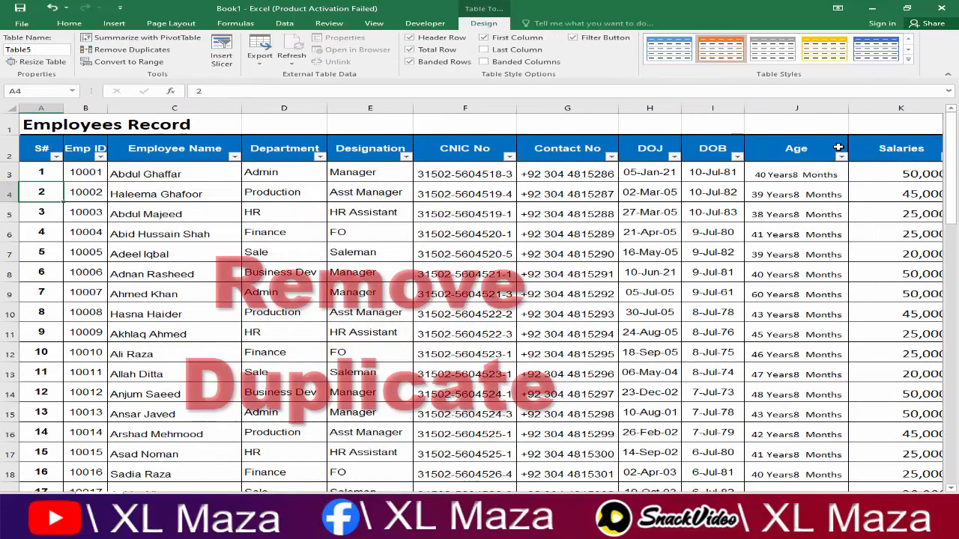
# Step: Insert a new table row 6 and fill it with a copy of the S# 3 record
pyautogui.press('Up')
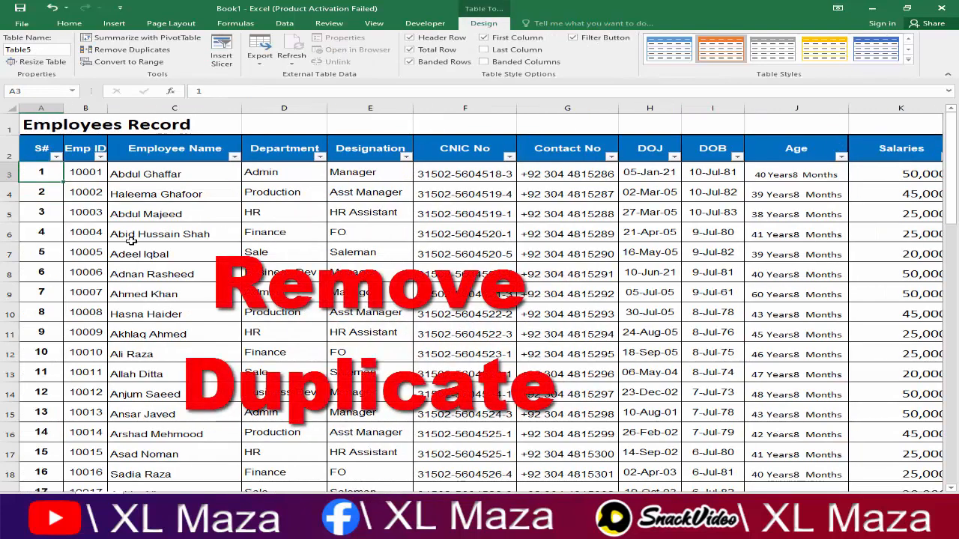
pyautogui.press('Down')
pyautogui.press('Down')
pyautogui.press('Right')
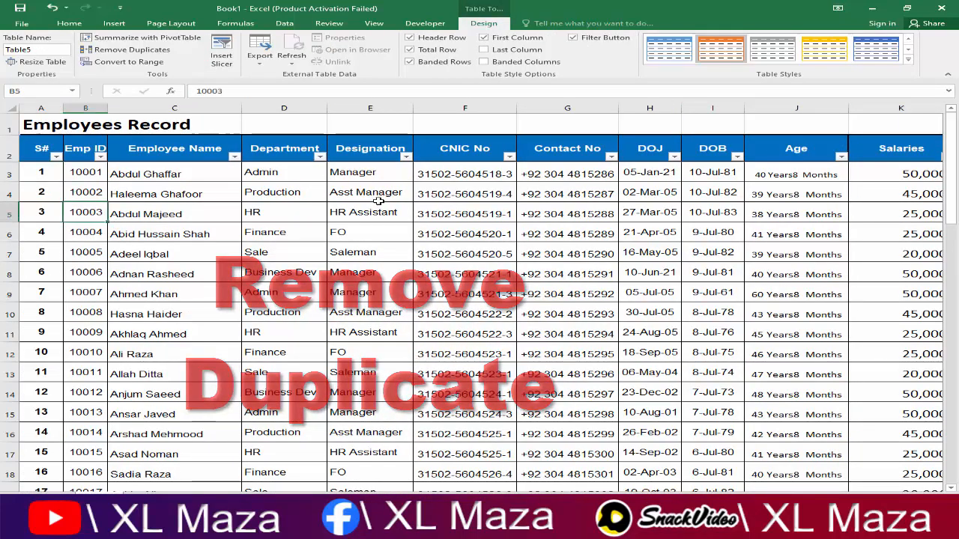
pyautogui.press('Down')
pyautogui.hotkey('ctrl', 'shift', 'Right')
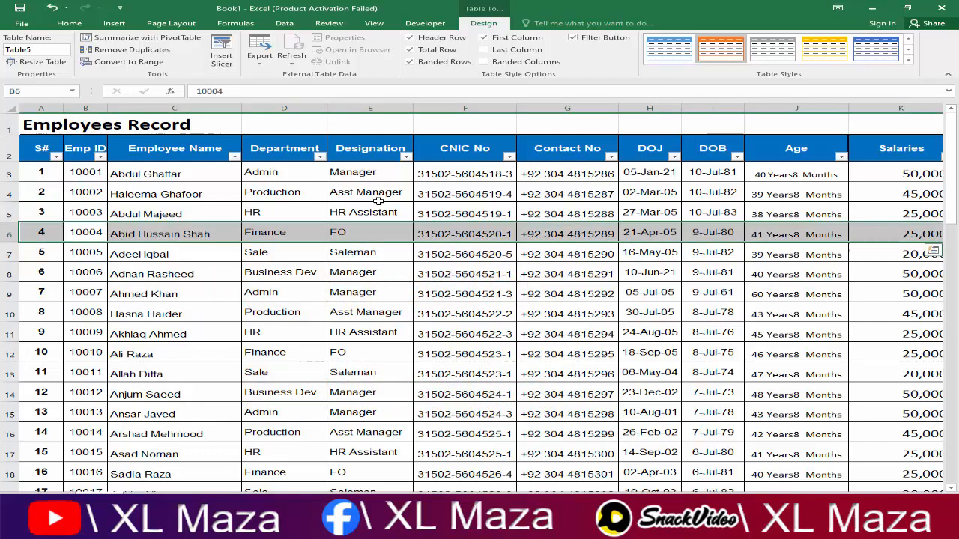
pyautogui.hotkey('ctrl', 'shift', '+')
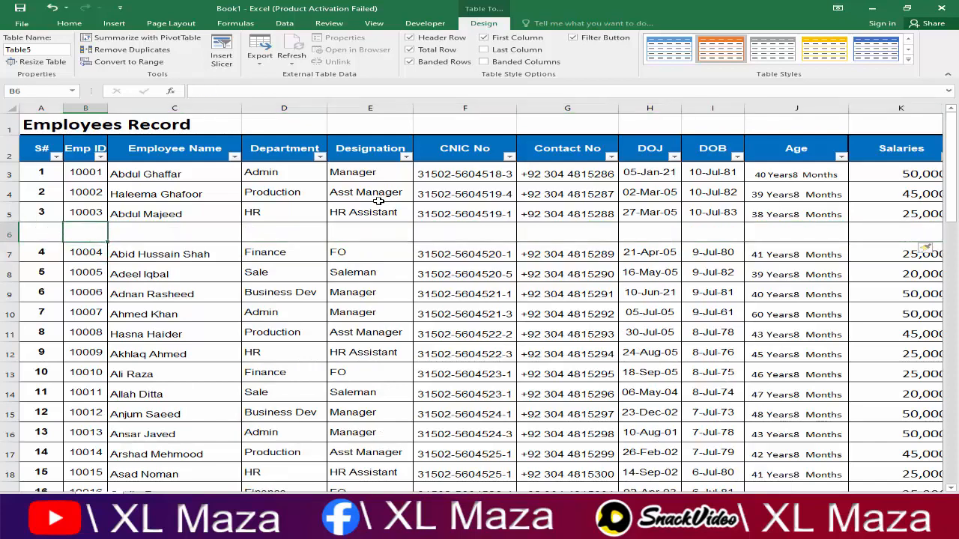
pyautogui.hotkey('ctrl', "'")
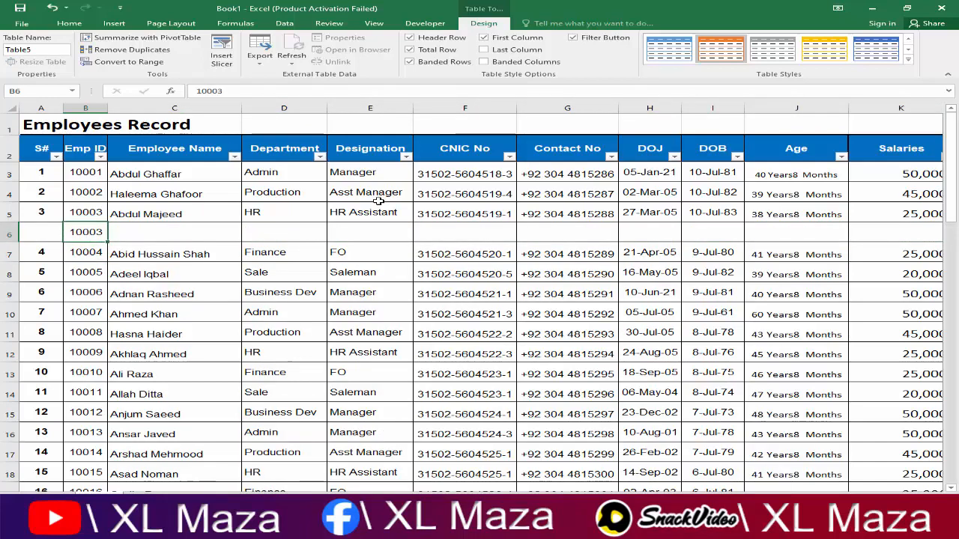
pyautogui.press('Left')
pyautogui.hotkey('ctrl', 'shift', 'Right')
pyautogui.hotkey('ctrl', 'shift', 'Right')
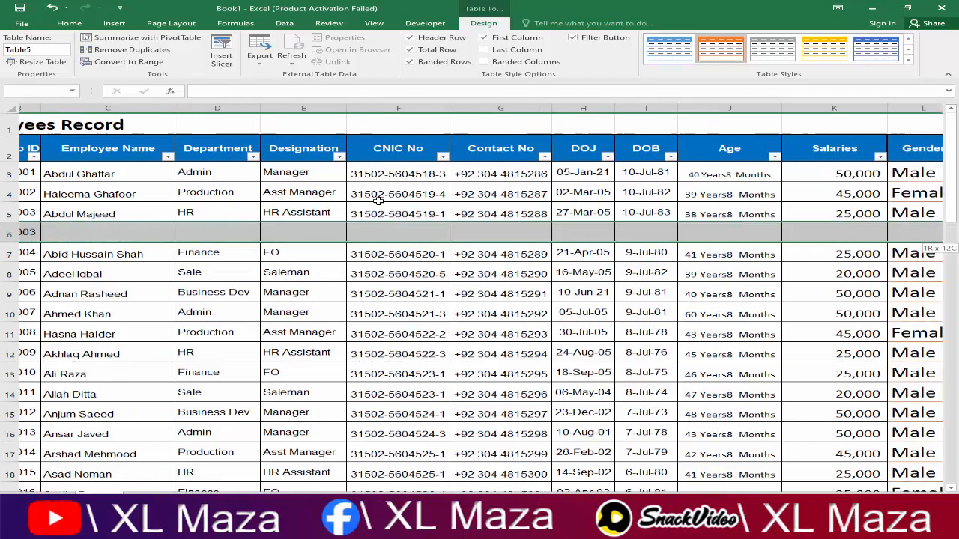
pyautogui.hotkey('ctrl', 'd')
pyautogui.press('Right')
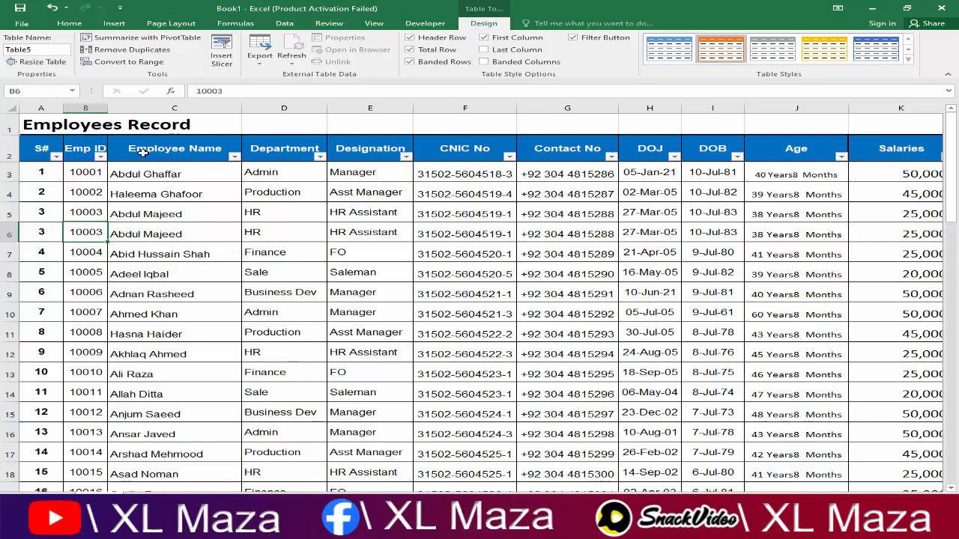
# Step: Remove duplicates checking only Emp ID, leaving 52 unique employee records
pyautogui.click(159, 51)
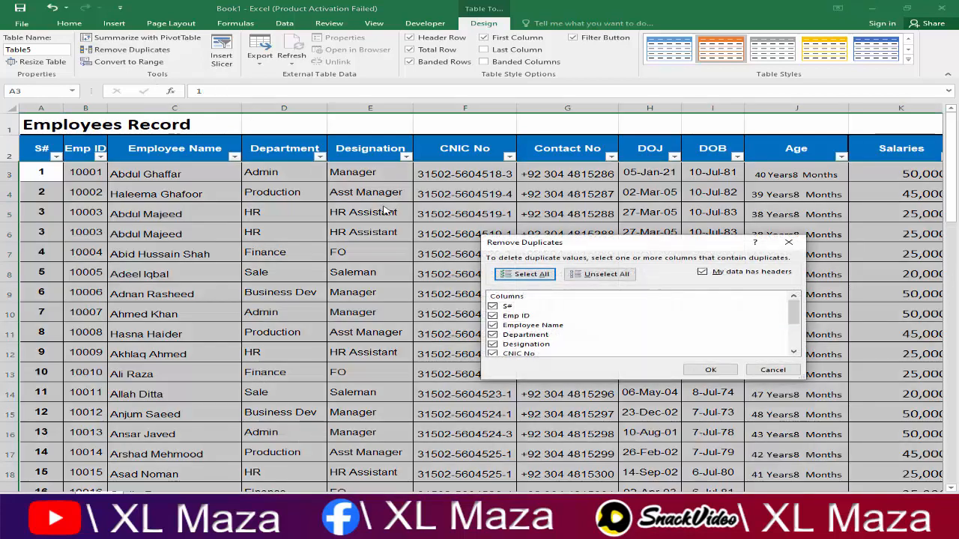
pyautogui.moveTo(544, 250); pyautogui.dragTo(507, 254)
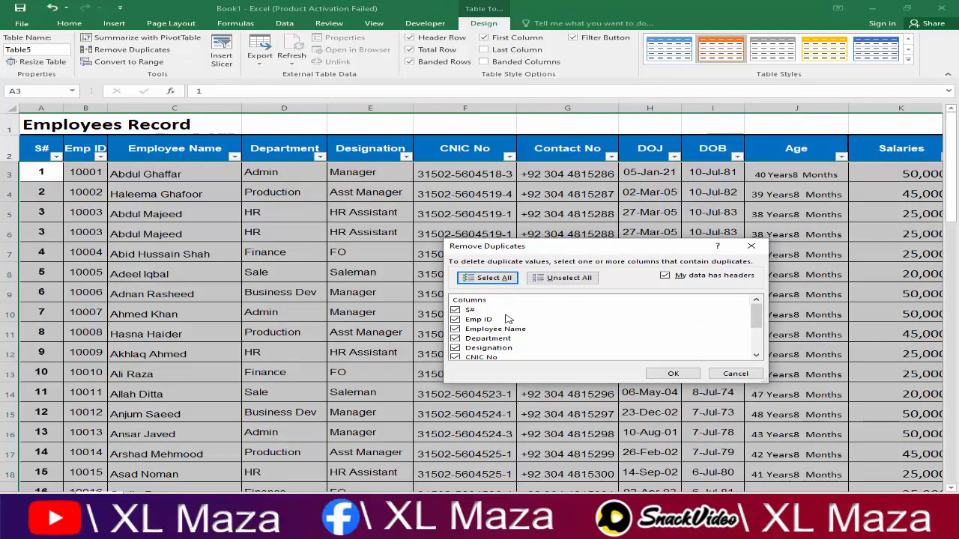
pyautogui.click(562, 281)
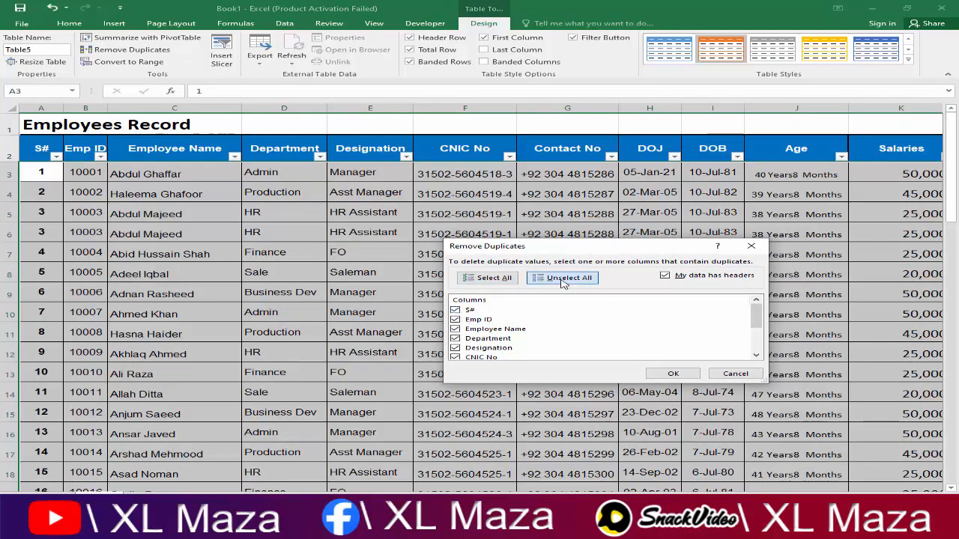
pyautogui.click(457, 321)
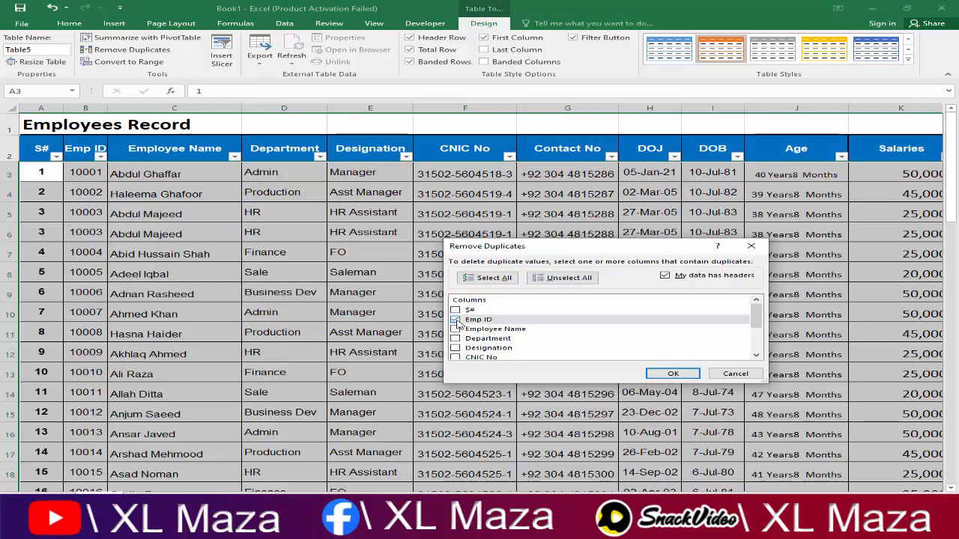
pyautogui.click(671, 373)
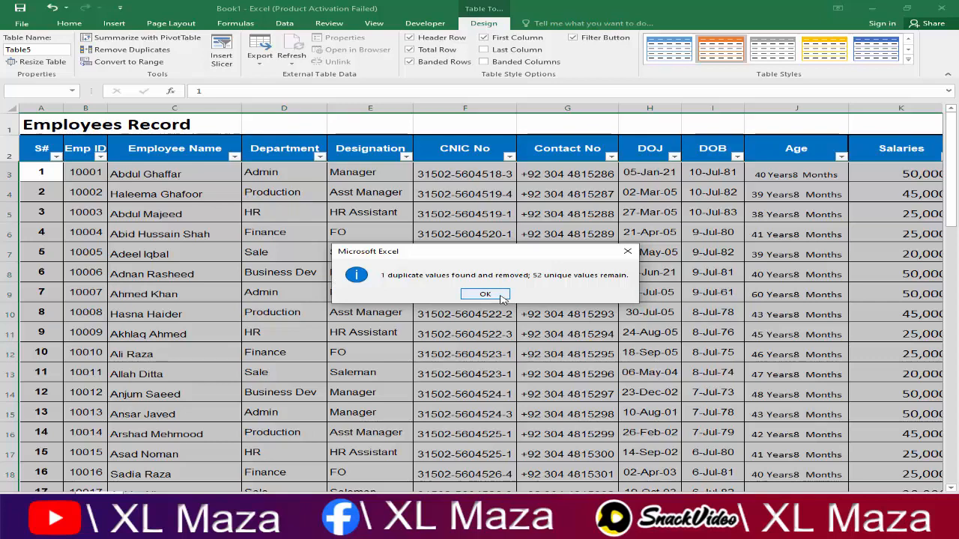
pyautogui.click(500, 296)
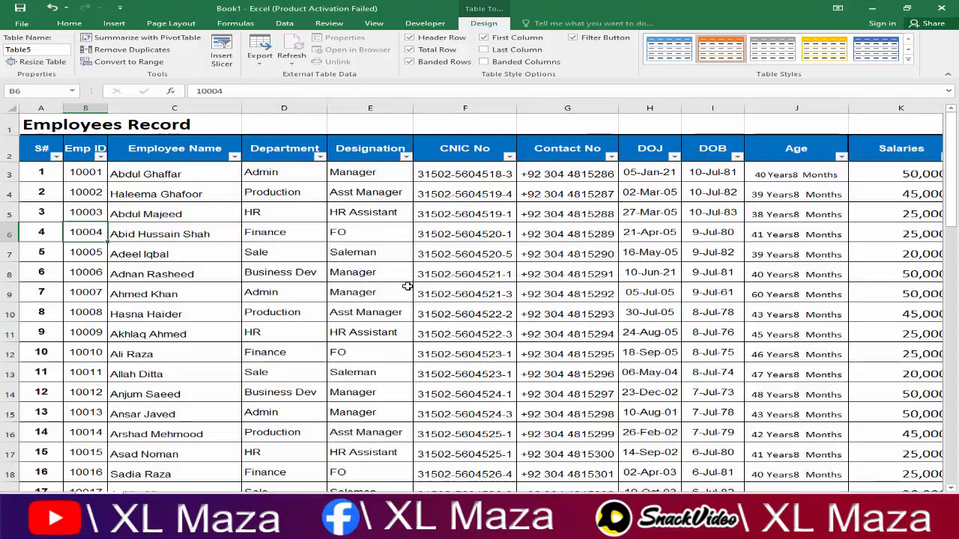
pyautogui.click(153, 231)
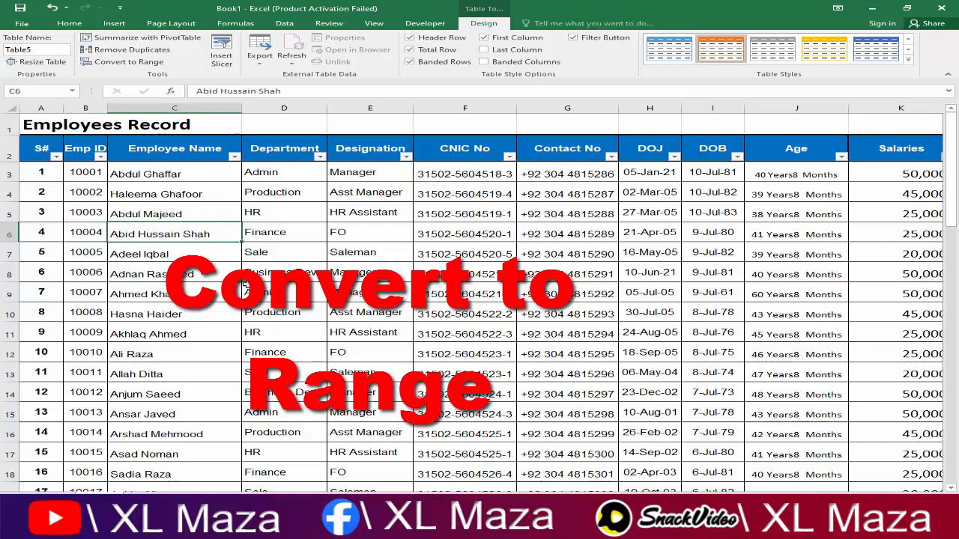
pyautogui.click(495, 315)
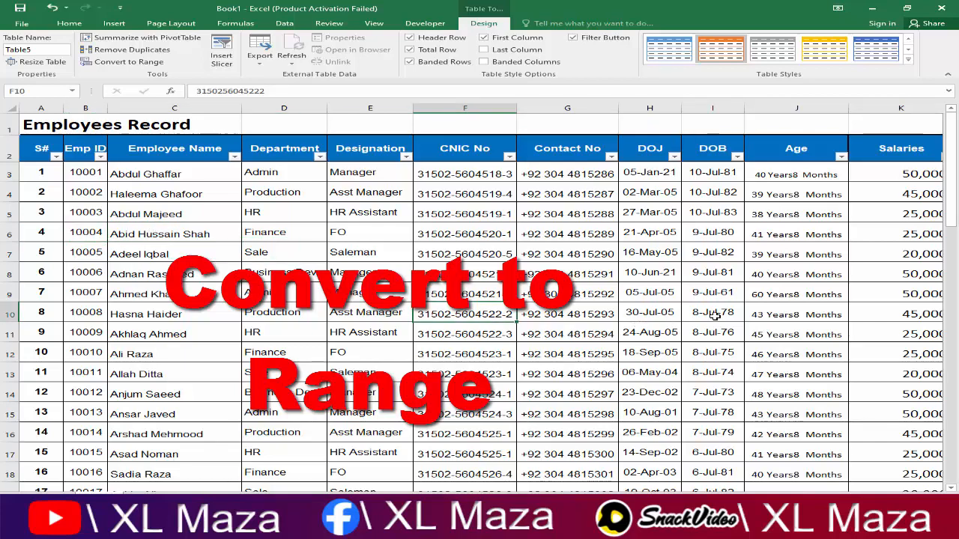
pyautogui.press('Right')
pyautogui.press('Right')
pyautogui.press('Right')
pyautogui.press('Right')
pyautogui.press('Right')
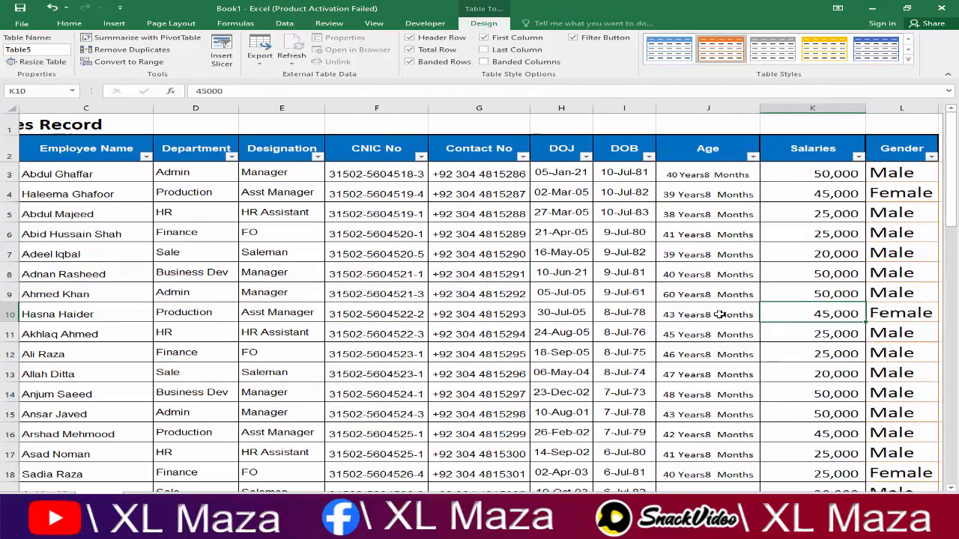
pyautogui.hotkey('ctrl', 'Down')
pyautogui.press('Down')
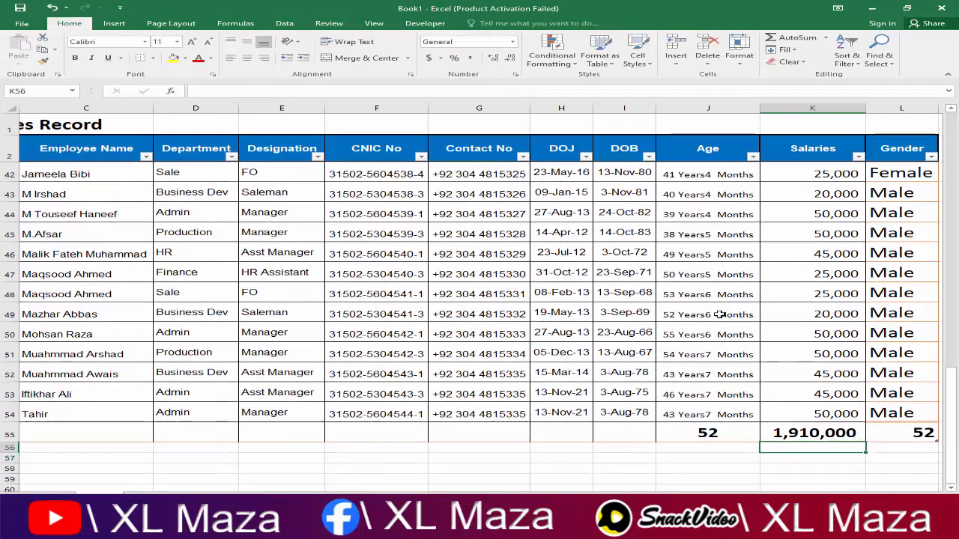
pyautogui.click(824, 434)
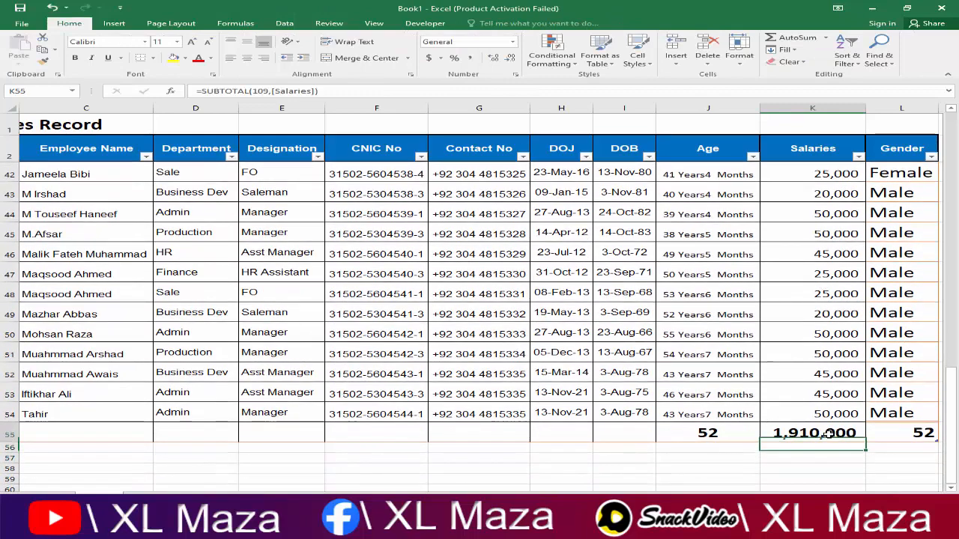
pyautogui.scroll(-2, 822, 411)
pyautogui.scroll(1, 822, 408)
pyautogui.click(873, 379)
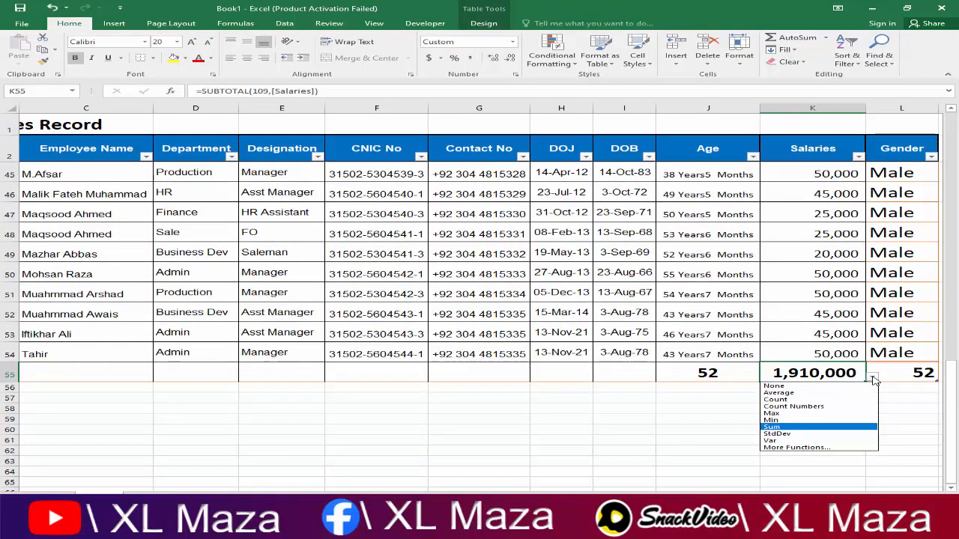
pyautogui.click(872, 379)
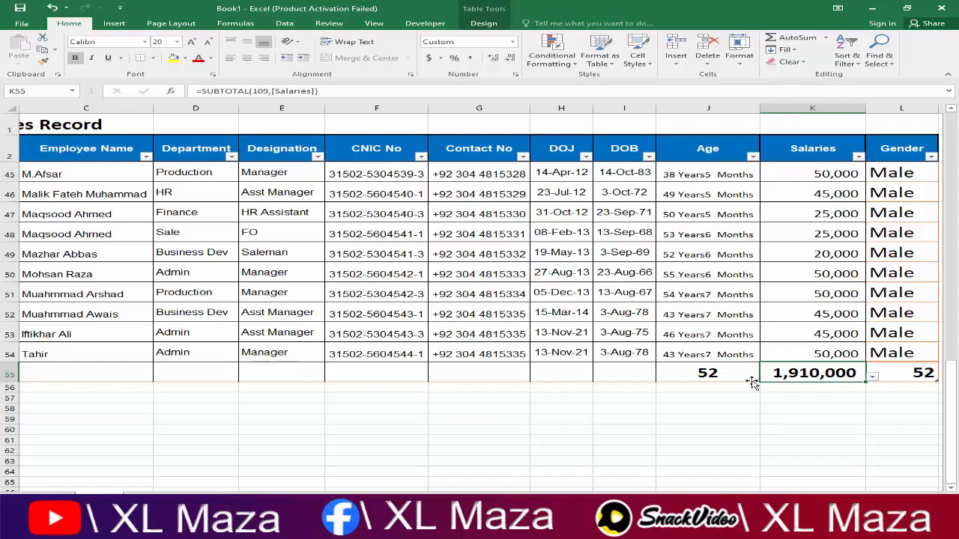
pyautogui.click(521, 293)
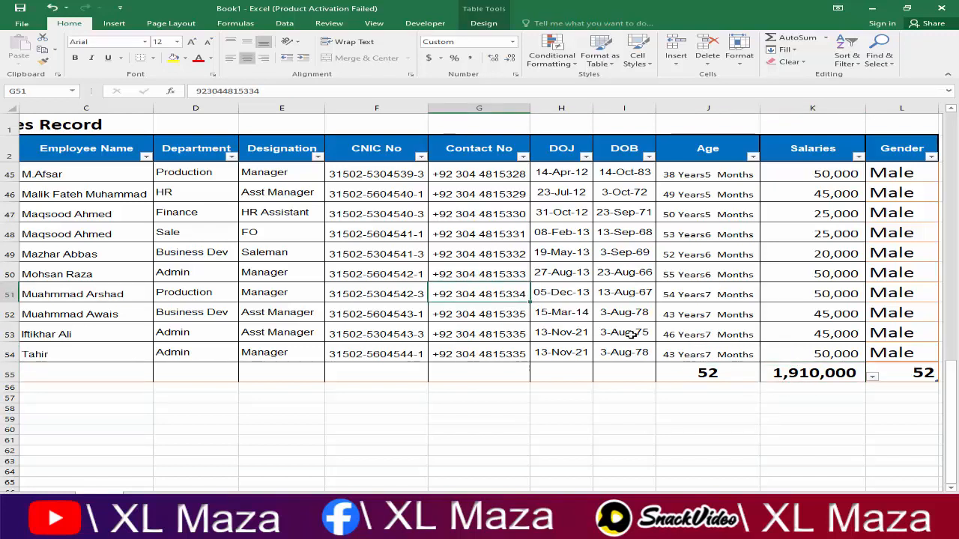
pyautogui.click(483, 24)
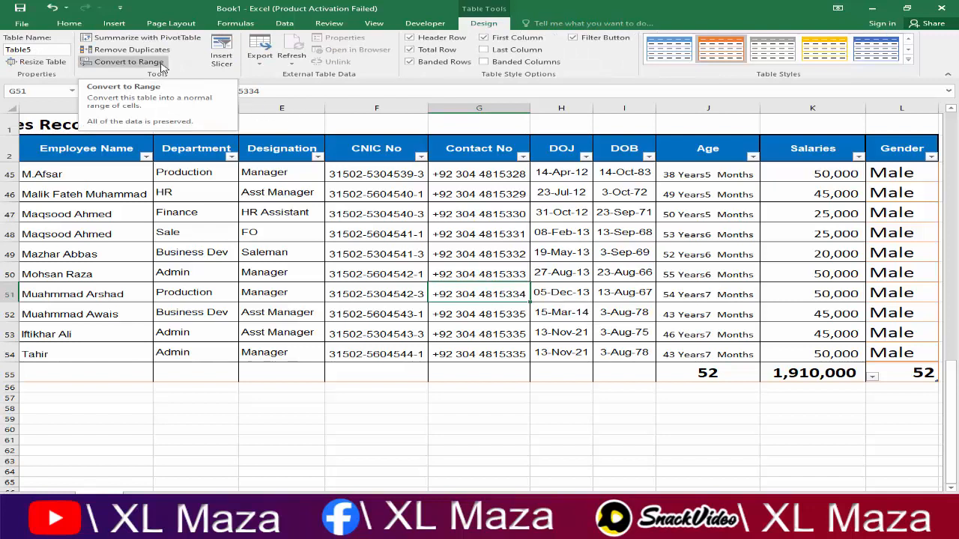
# Step: Convert Table5 to a normal range and inspect the salary total =SUBTOTAL(109,Sheet1!$K$3:$K$54)
pyautogui.click(129, 62)
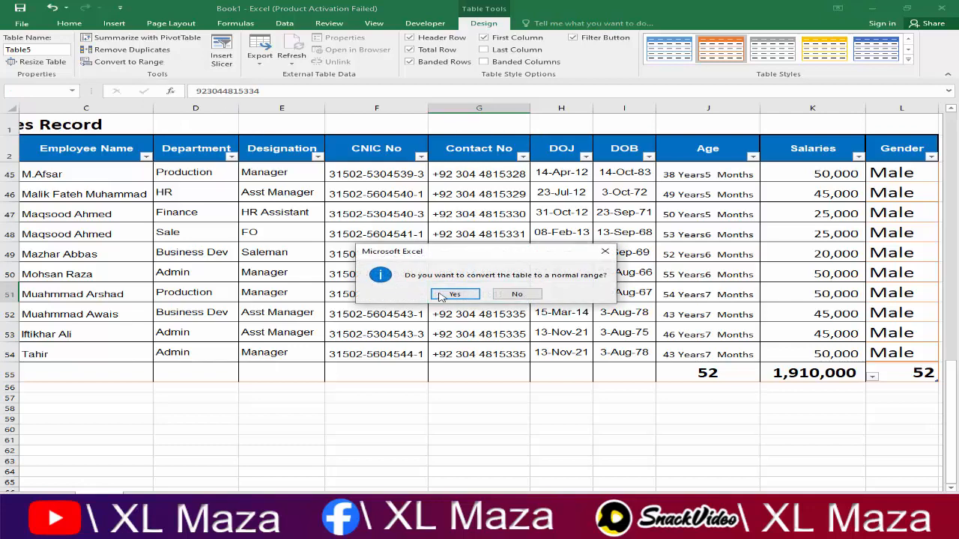
pyautogui.click(453, 295)
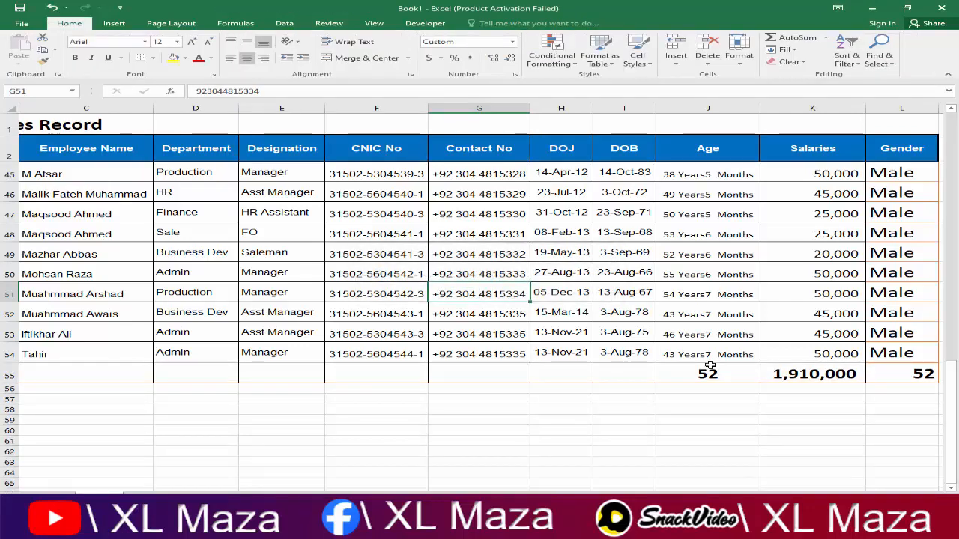
pyautogui.click(779, 372)
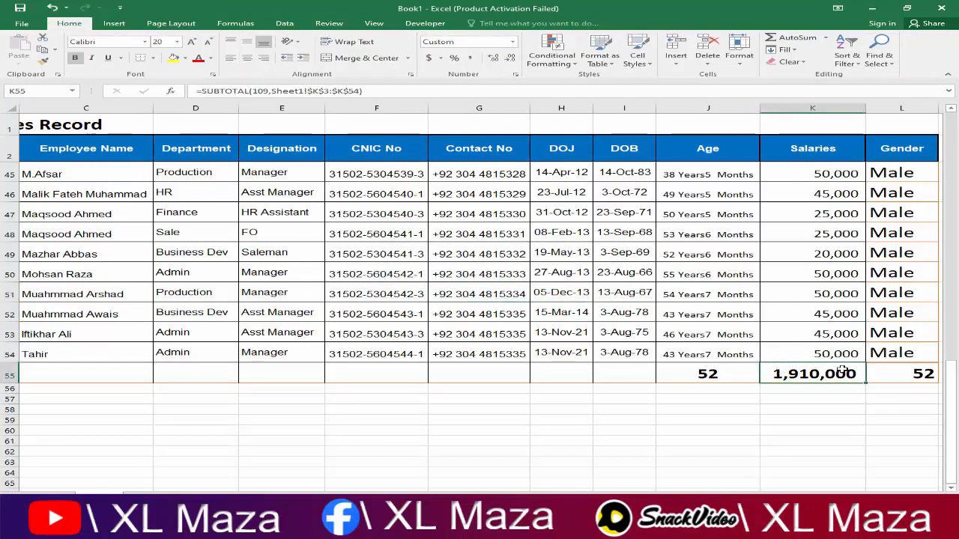
pyautogui.click(743, 375)
pyautogui.click(621, 375)
pyautogui.click(783, 374)
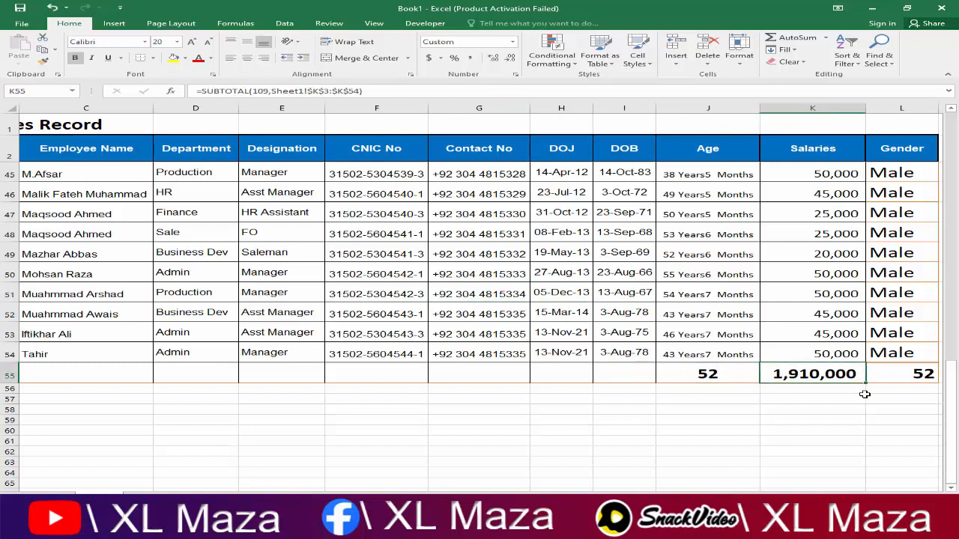
pyautogui.press('F2')
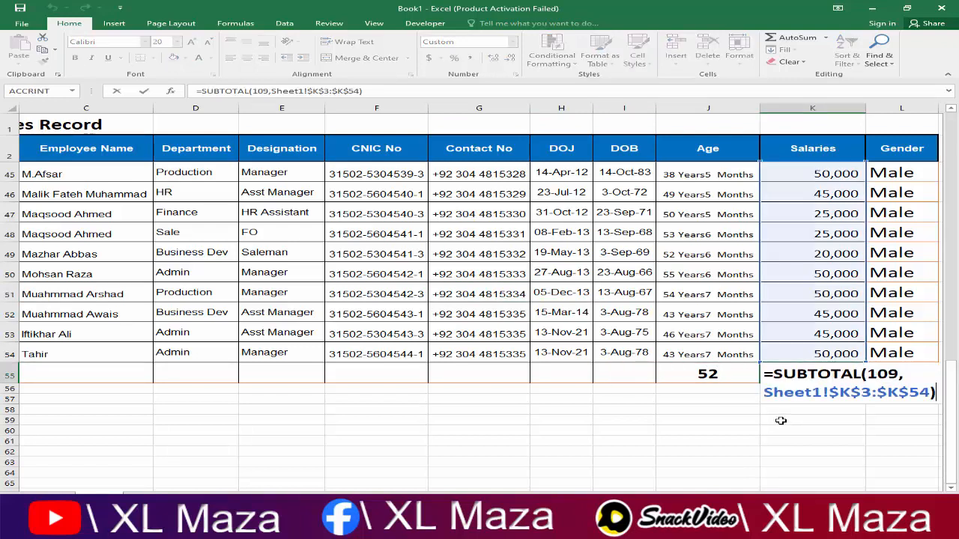
pyautogui.press('Escape')
# Step: Inspect the Age count total in row 55, then select and clear a cell block
pyautogui.click(752, 381)
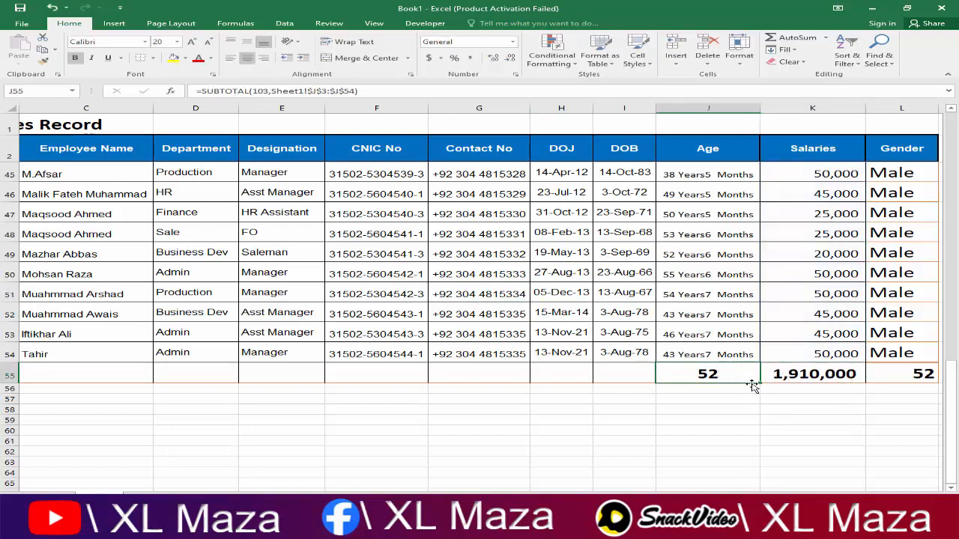
pyautogui.click(800, 152)
pyautogui.moveTo(884, 151); pyautogui.dragTo(479, 234)
pyautogui.click(610, 331)
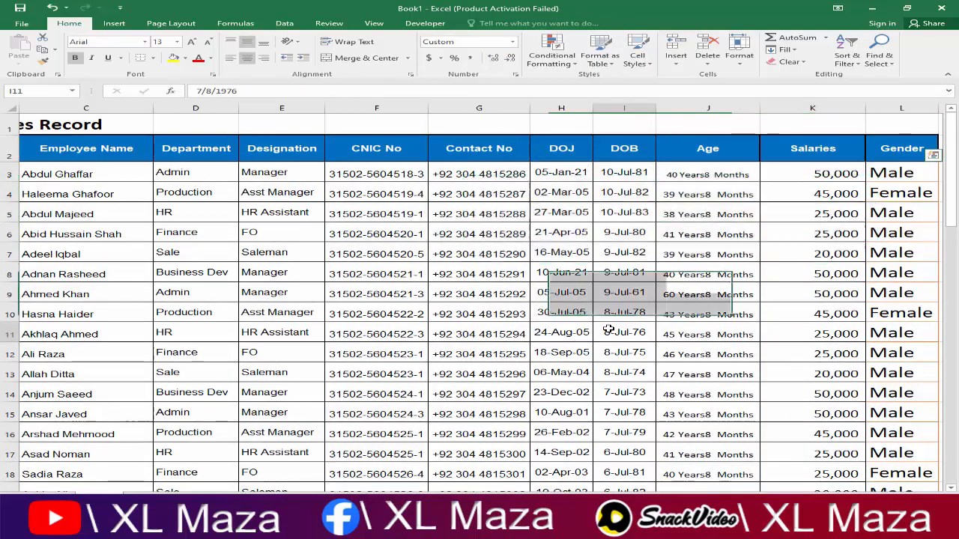
pyautogui.scroll(-9, 608, 330)
pyautogui.scroll(-5, 610, 330)
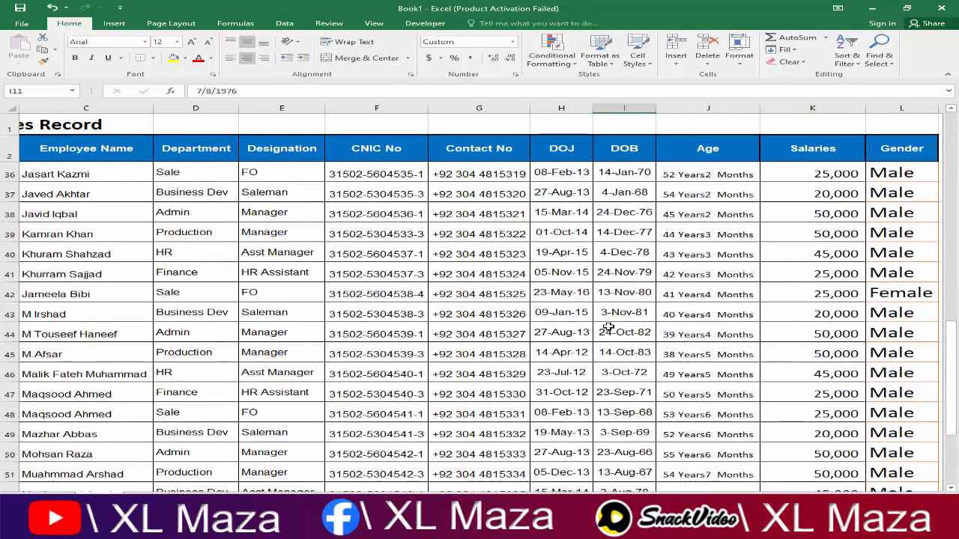
# Step: Undo the range conversion to restore the table, then show its Table Design options
pyautogui.click(619, 332)
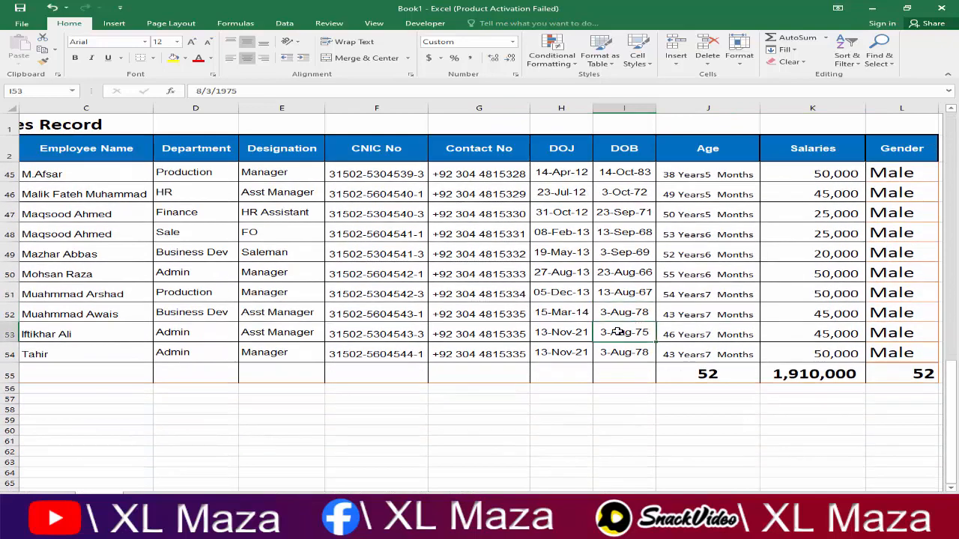
pyautogui.click(480, 295)
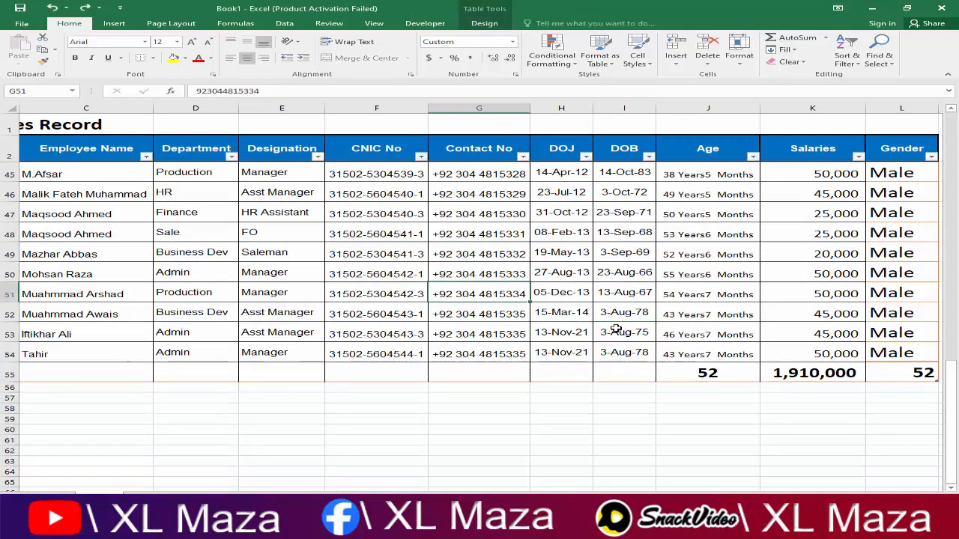
pyautogui.click(612, 310)
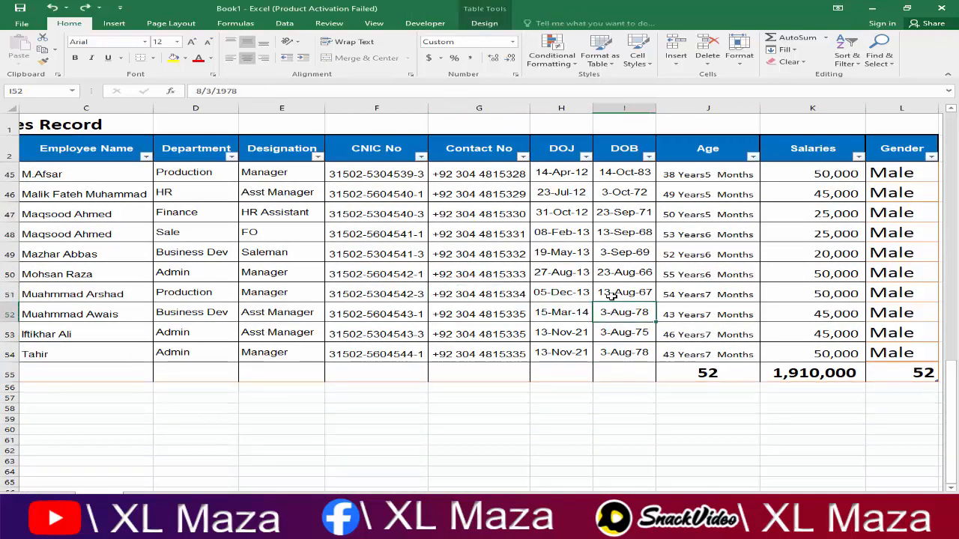
pyautogui.click(484, 23)
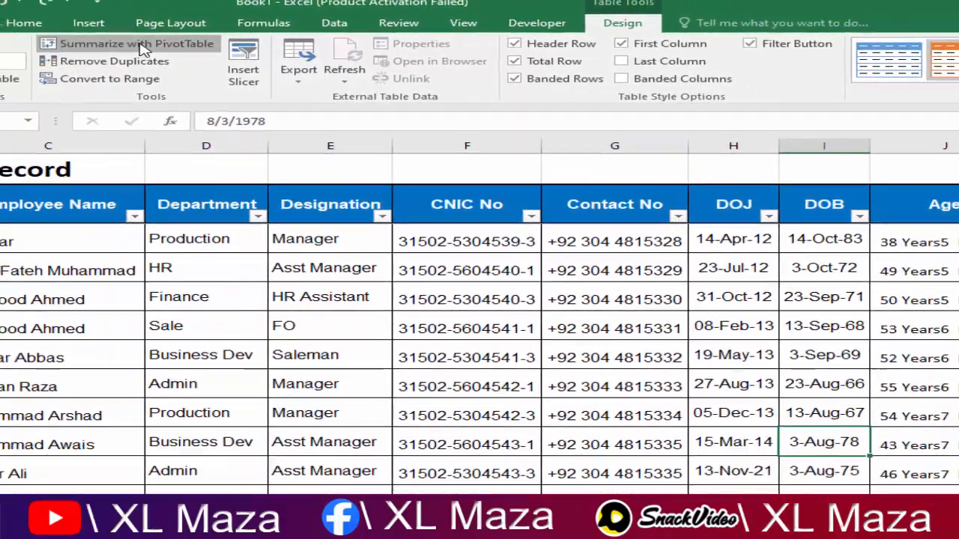
# Step: Summarize Table5 as PivotTable1 on a new worksheet and bring up its field list
pyautogui.click(130, 47)
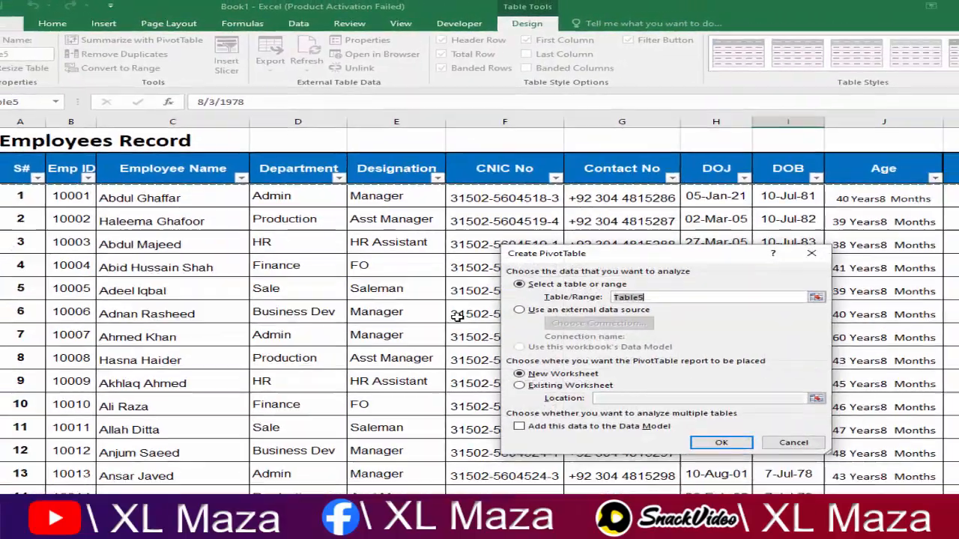
pyautogui.moveTo(597, 258); pyautogui.dragTo(577, 257)
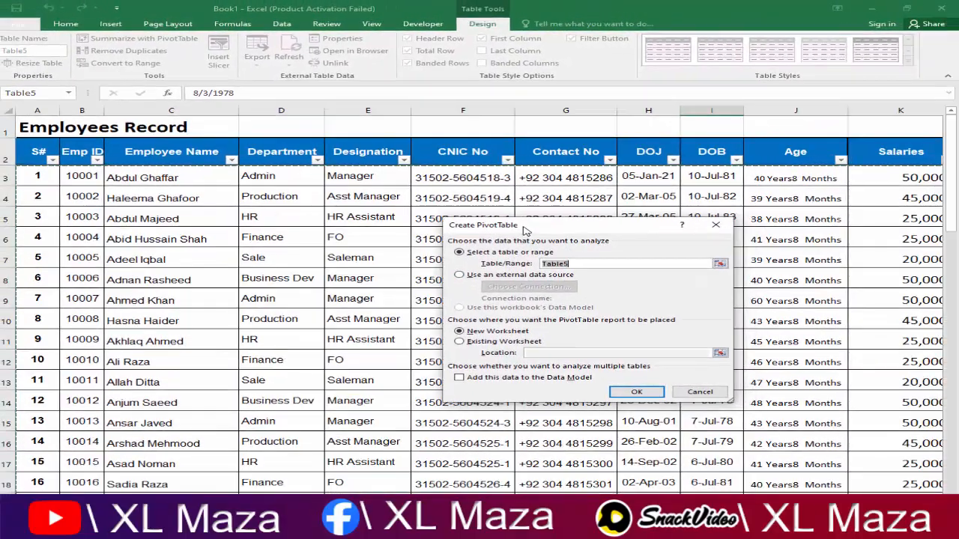
pyautogui.moveTo(525, 228); pyautogui.dragTo(535, 227)
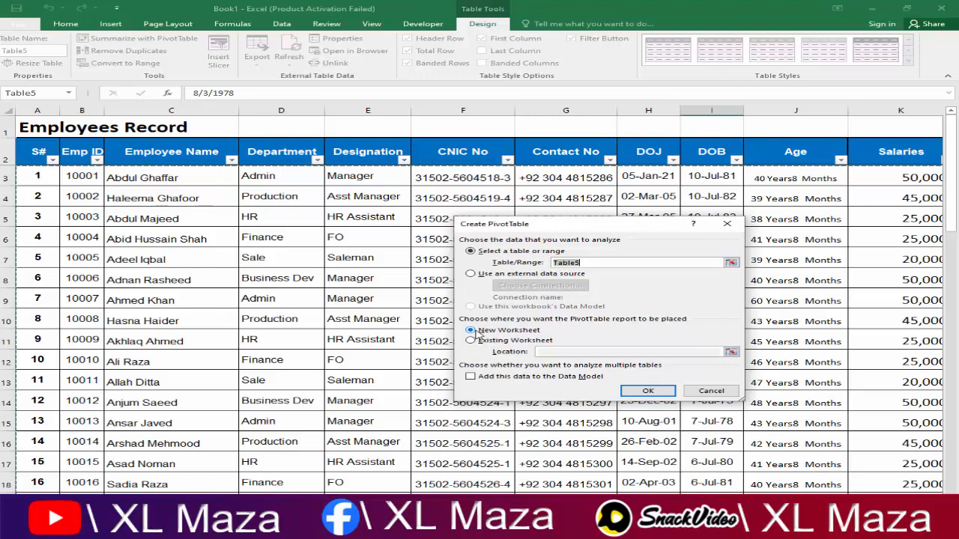
pyautogui.click(641, 393)
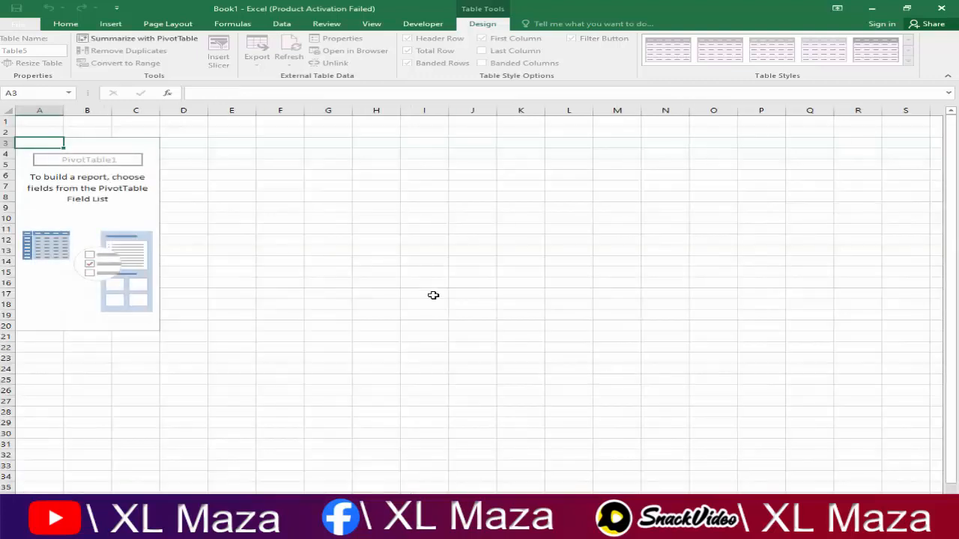
pyautogui.click(113, 193)
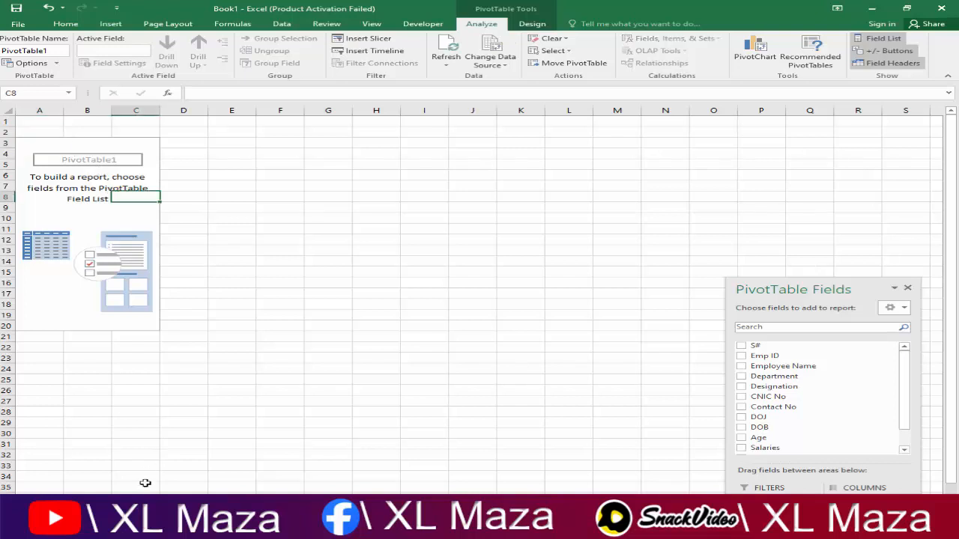
pyautogui.rightClick(109, 507)
pyautogui.click(158, 407)
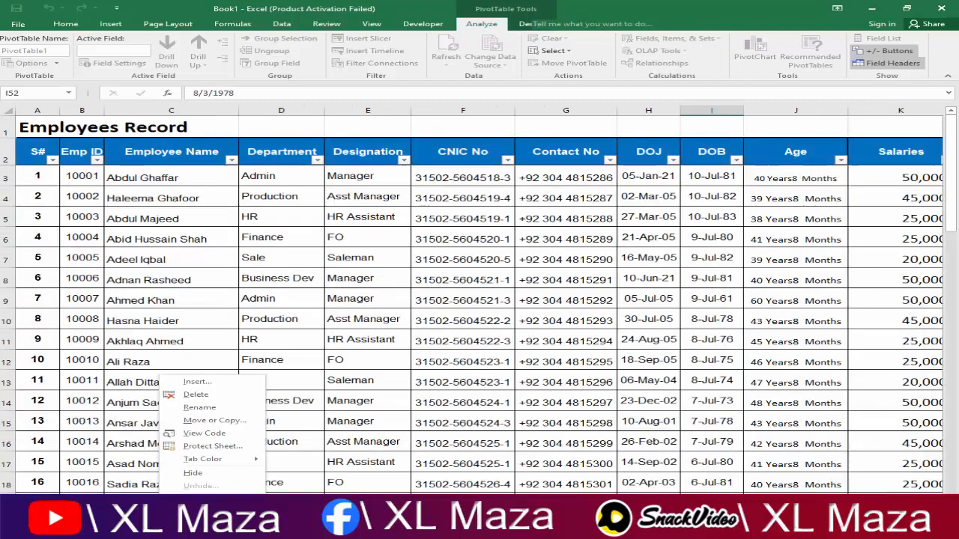
pyautogui.press('Escape')
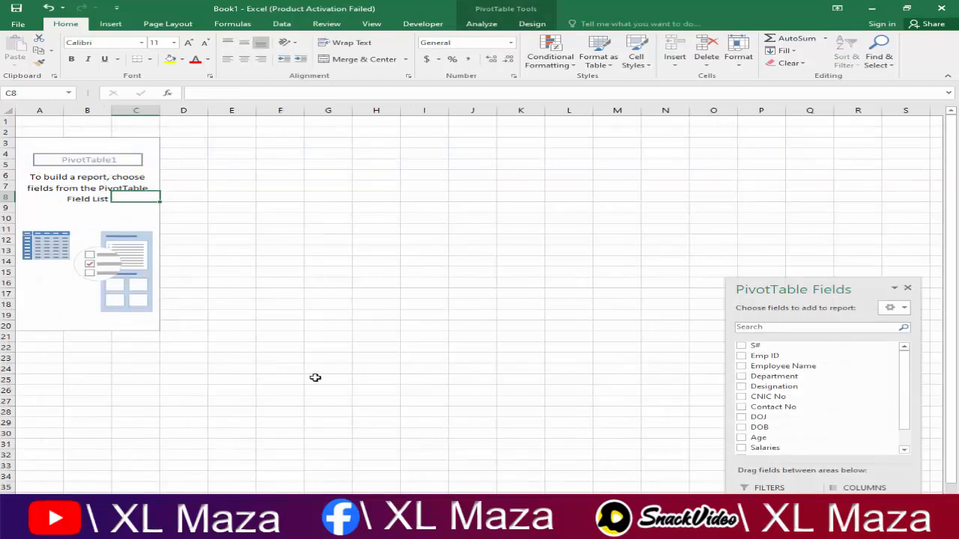
# Step: Sum Salaries in the Values area and split the totals by Department across columns
pyautogui.moveTo(796, 291); pyautogui.dragTo(590, 84)
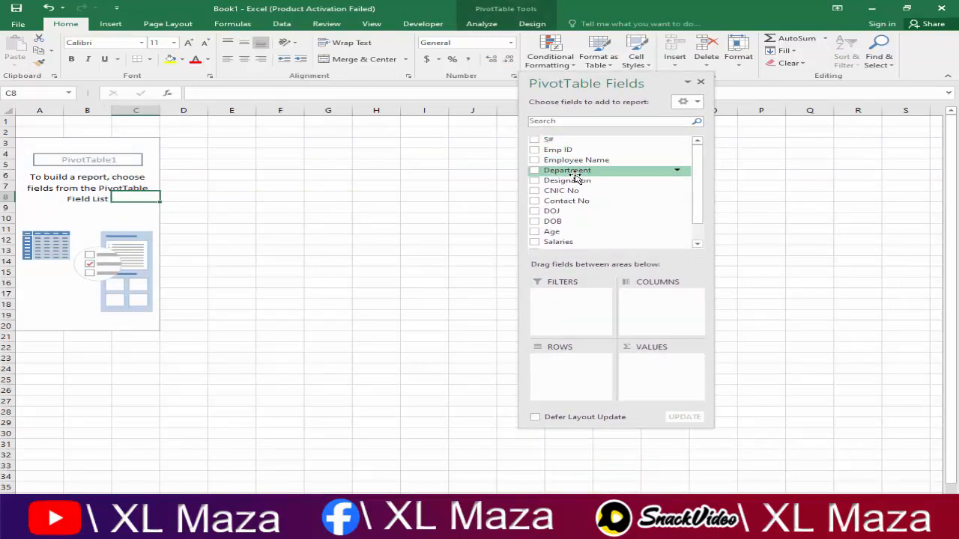
pyautogui.moveTo(698, 219); pyautogui.dragTo(705, 240)
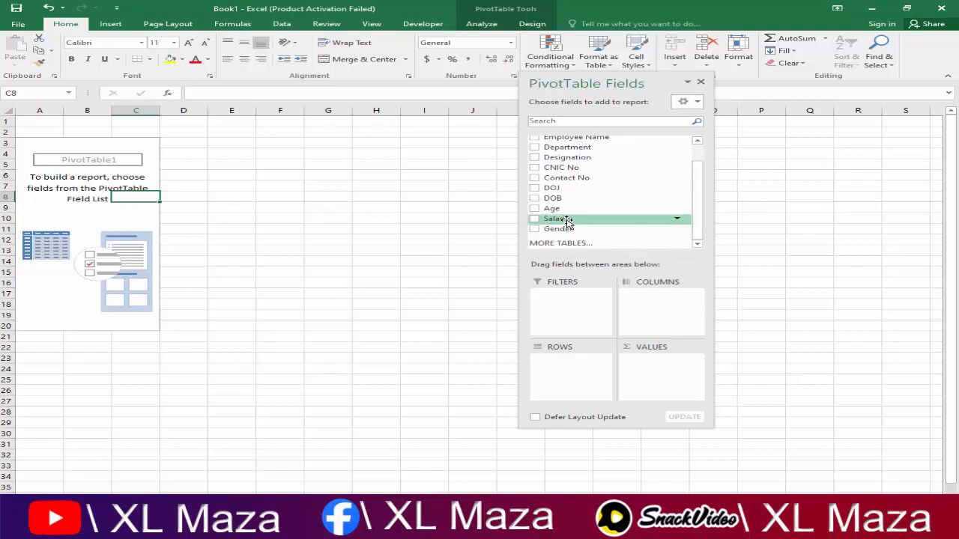
pyautogui.moveTo(595, 242); pyautogui.dragTo(651, 362)
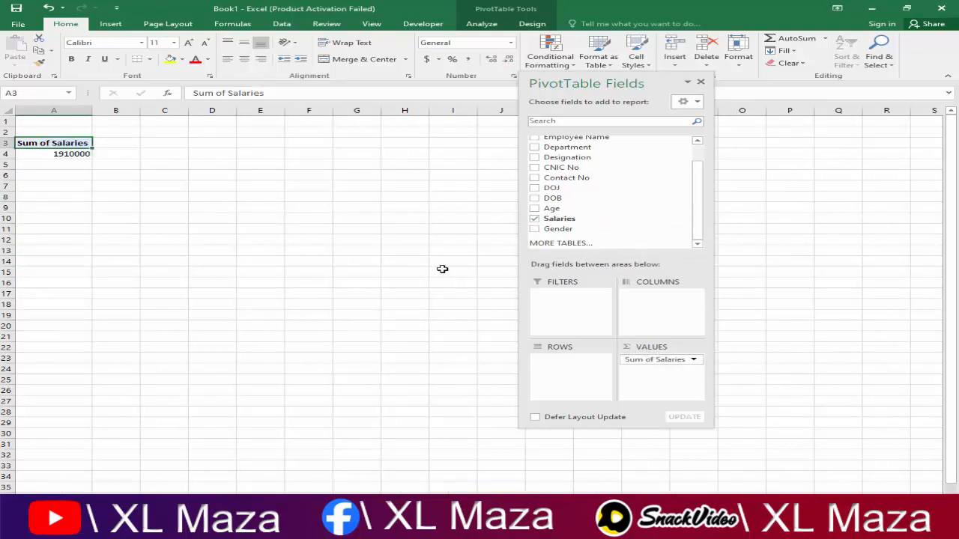
pyautogui.moveTo(698, 227); pyautogui.dragTo(698, 197)
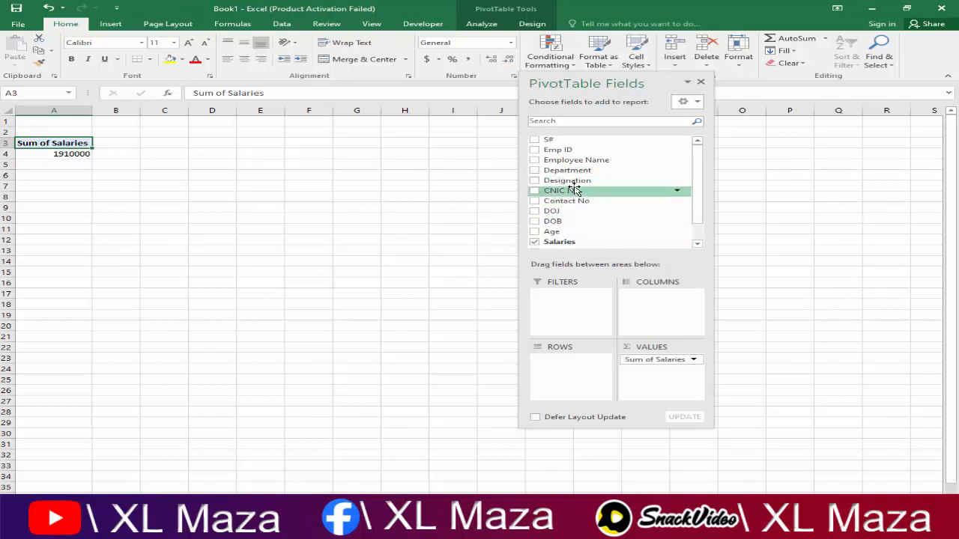
pyautogui.moveTo(570, 171); pyautogui.dragTo(652, 298)
# Step: Add Emp ID as a row field with Employee Name nested beneath it
pyautogui.click(372, 164)
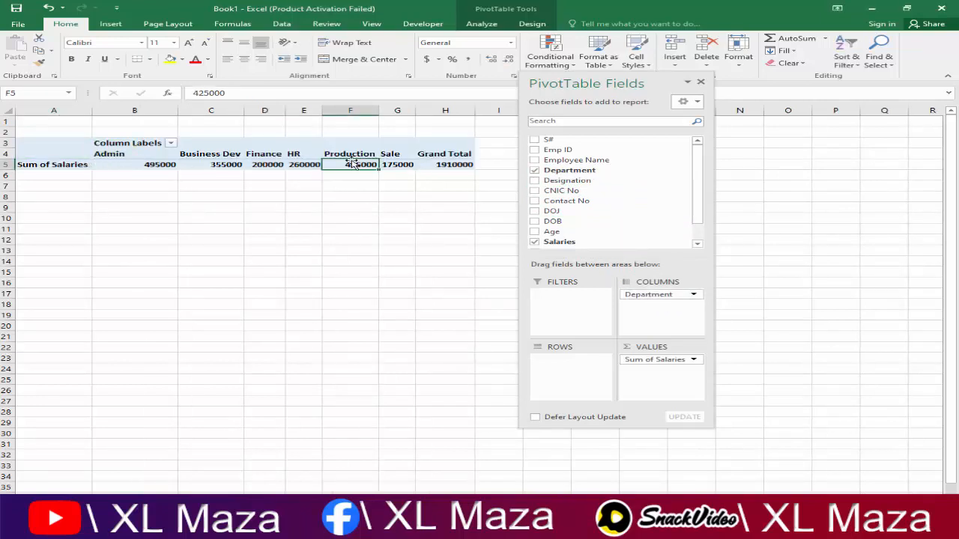
pyautogui.moveTo(397, 163)
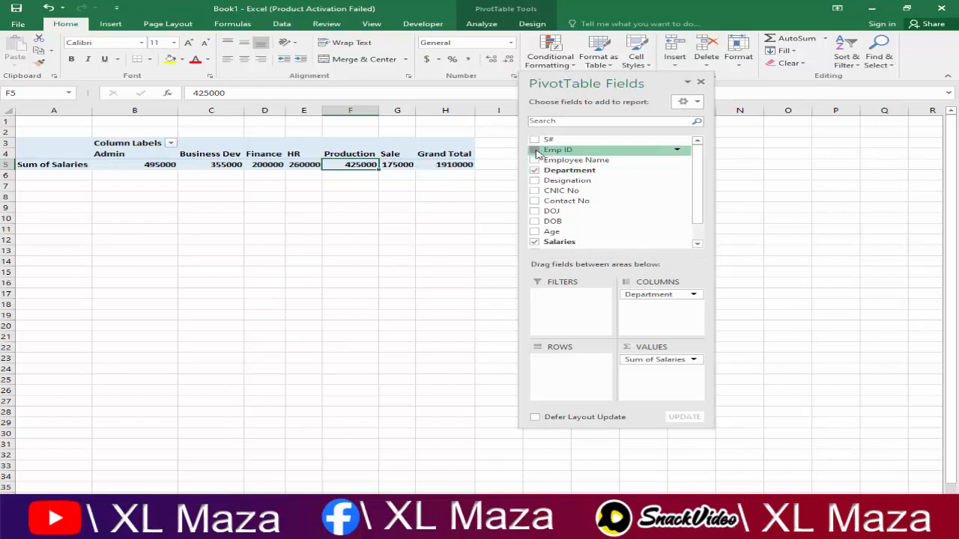
pyautogui.moveTo(545, 150); pyautogui.dragTo(551, 365)
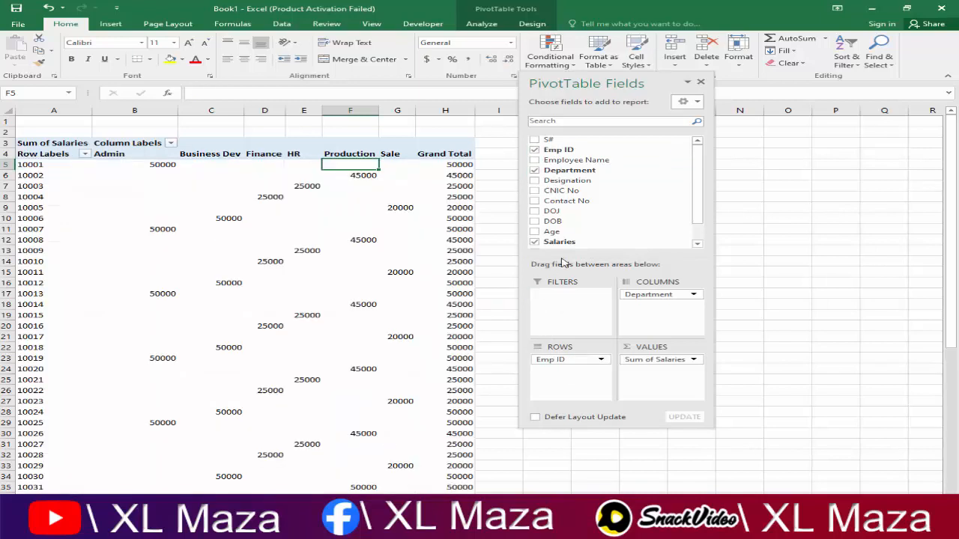
pyautogui.moveTo(551, 160); pyautogui.dragTo(569, 374)
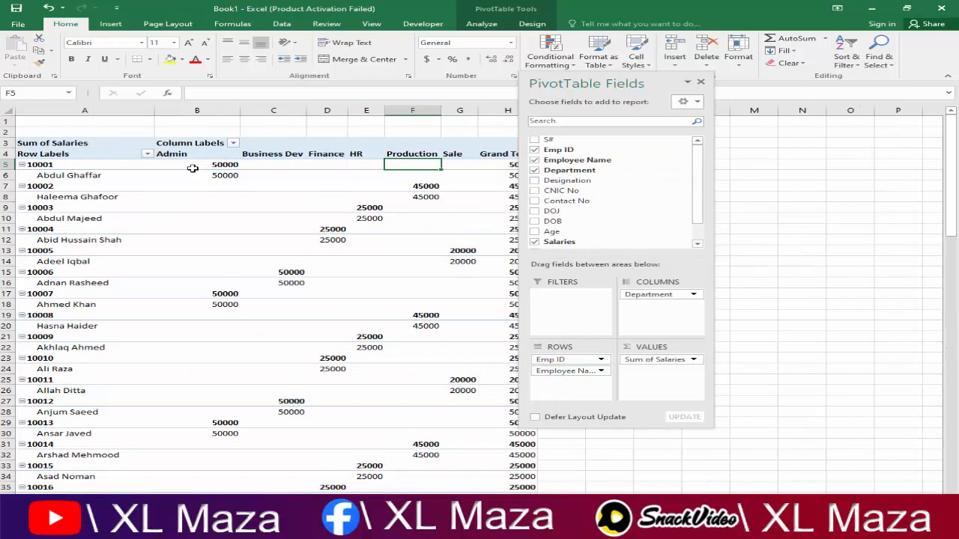
pyautogui.moveTo(637, 81); pyautogui.dragTo(770, 98)
pyautogui.click(433, 179)
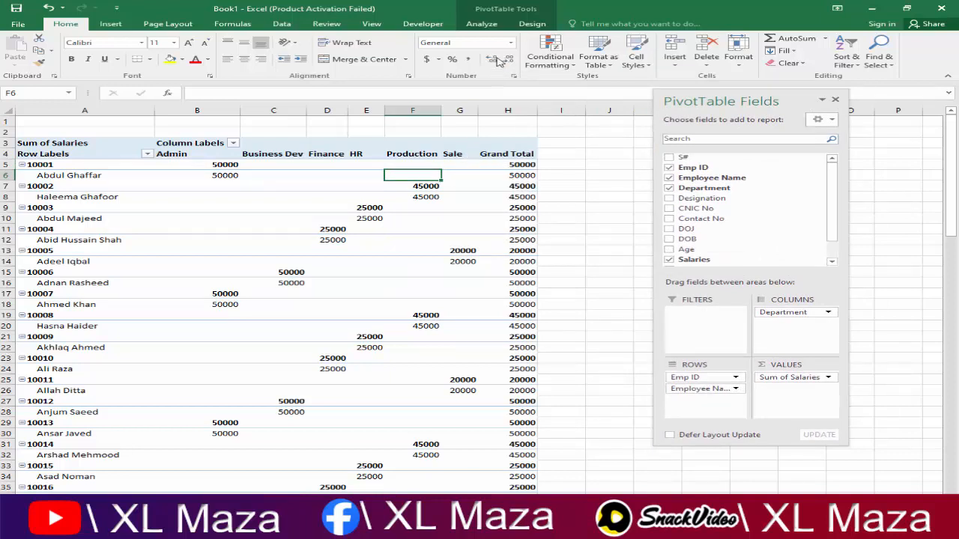
pyautogui.click(483, 24)
pyautogui.click(530, 25)
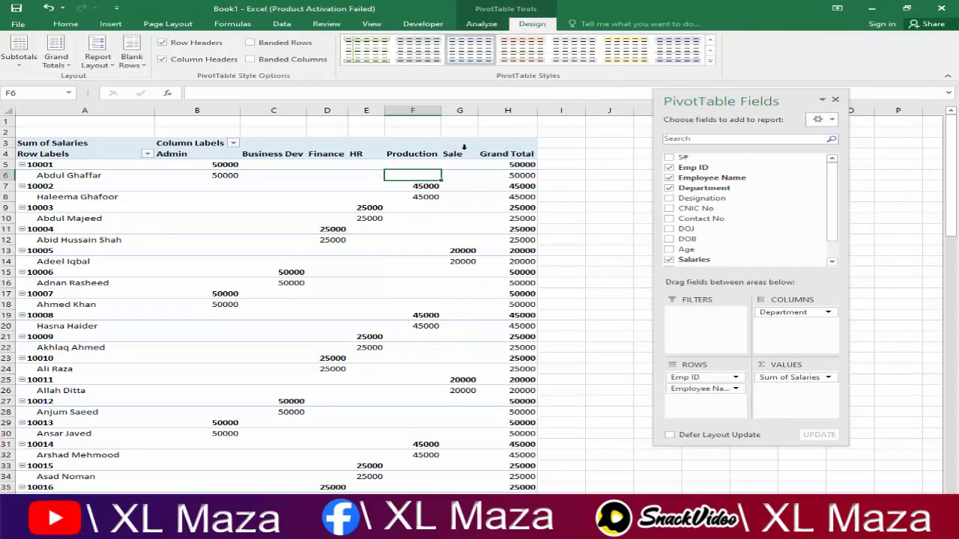
# Step: Switch the PivotTable to the tabular report layout
pyautogui.click(97, 58)
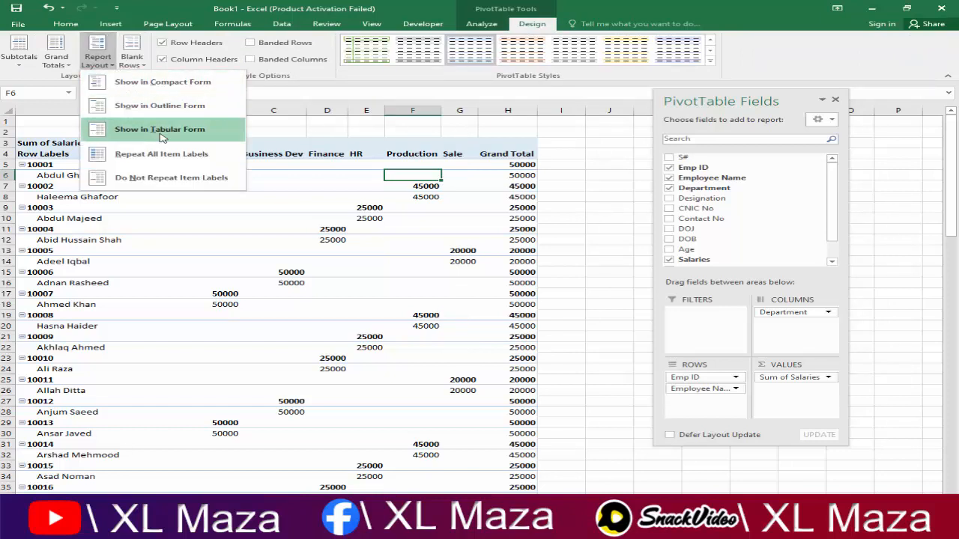
pyautogui.click(160, 130)
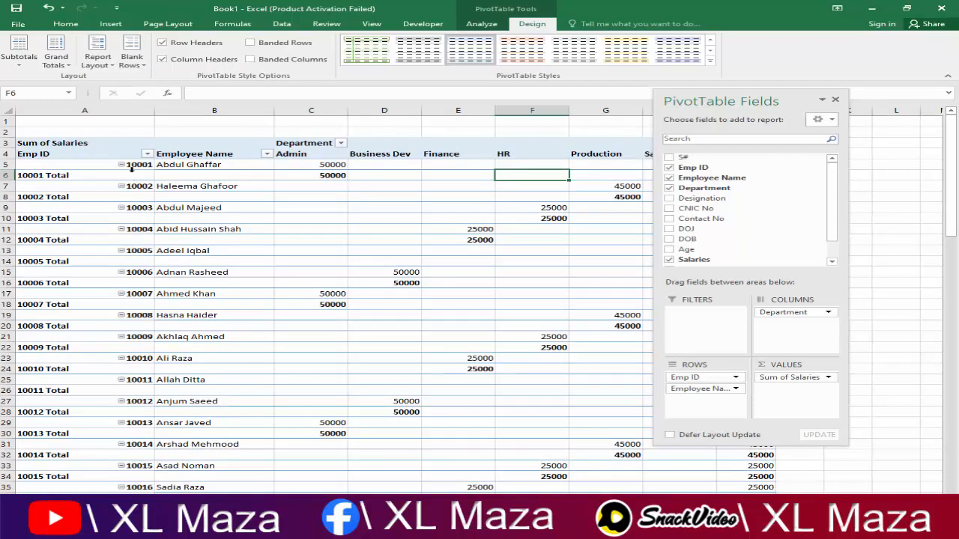
pyautogui.click(131, 170)
pyautogui.moveTo(703, 106); pyautogui.dragTo(810, 185)
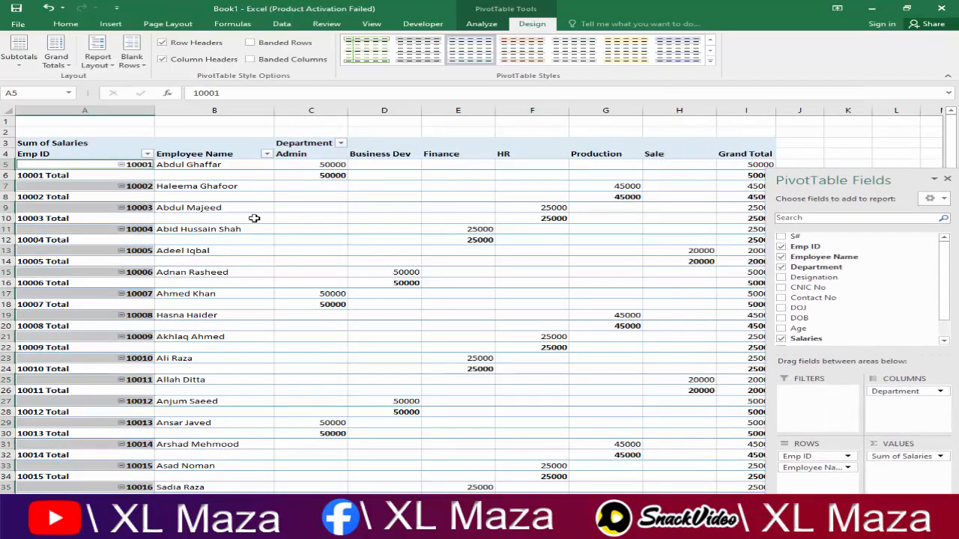
# Step: Turn off the Emp ID subtotals and autofit column A to its contents
pyautogui.click(98, 175)
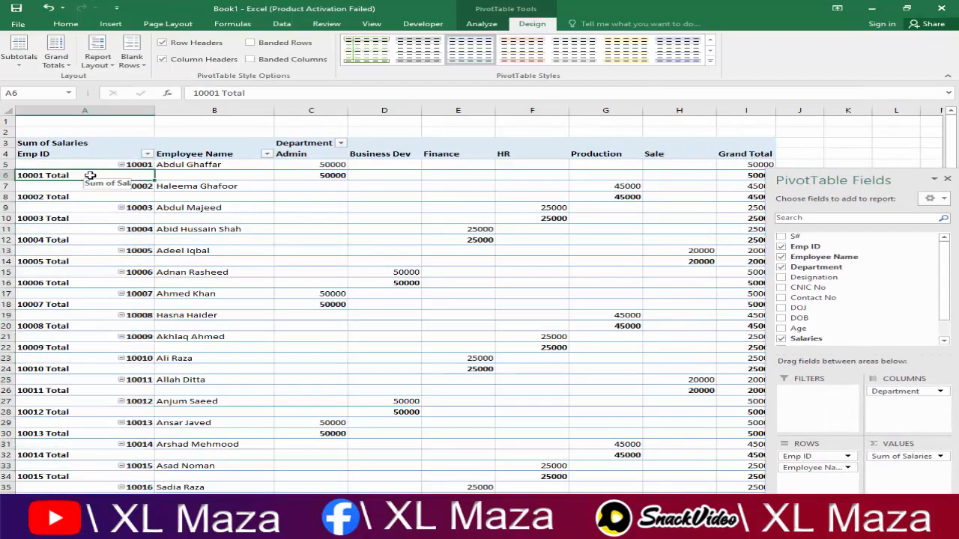
pyautogui.rightClick(91, 178)
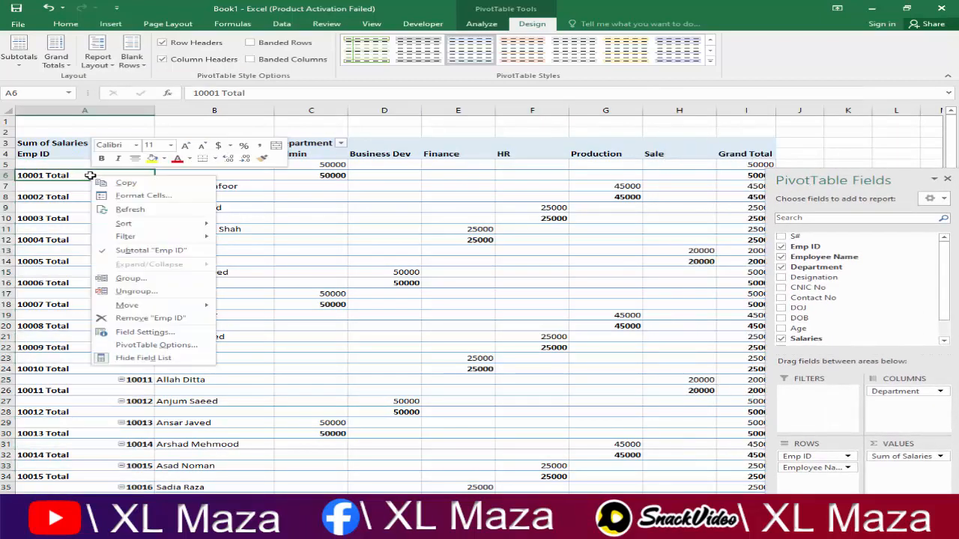
pyautogui.click(129, 252)
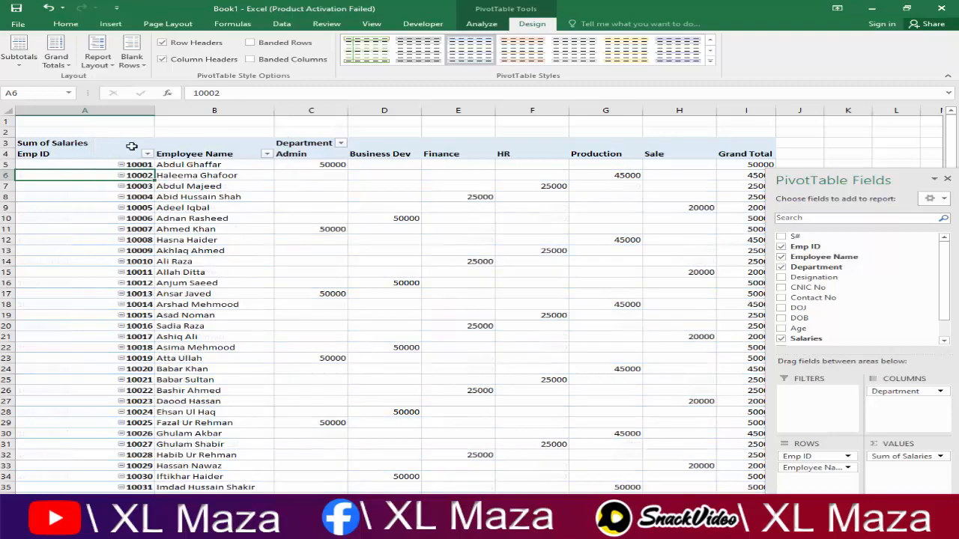
pyautogui.doubleClick(155, 111)
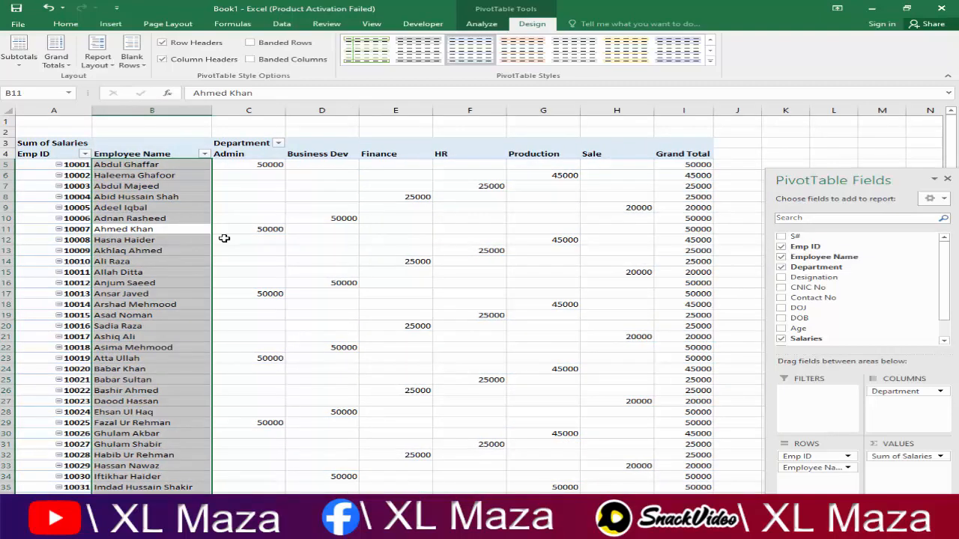
pyautogui.click(375, 257)
pyautogui.click(160, 205)
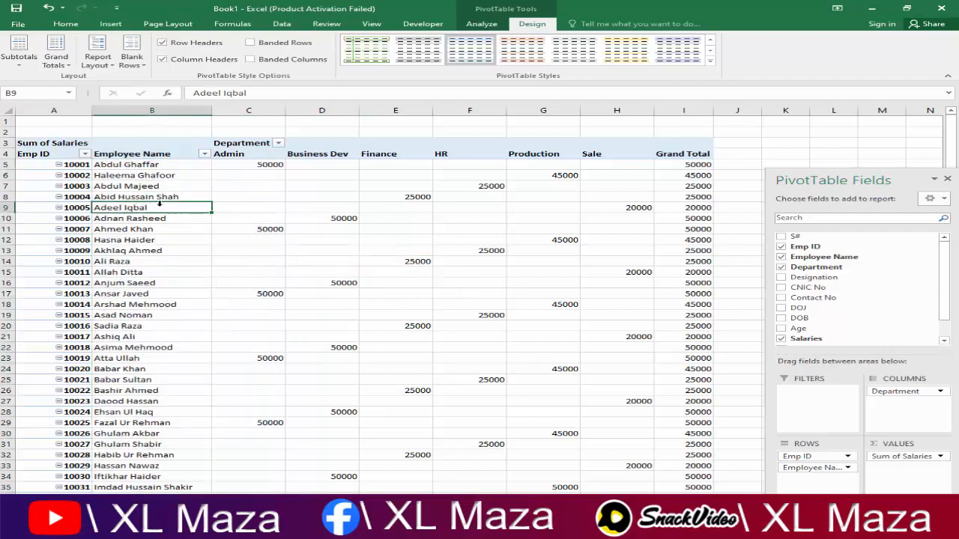
# Step: Move Department into the Filters area and put Designation across the columns
pyautogui.moveTo(843, 180); pyautogui.dragTo(768, 126)
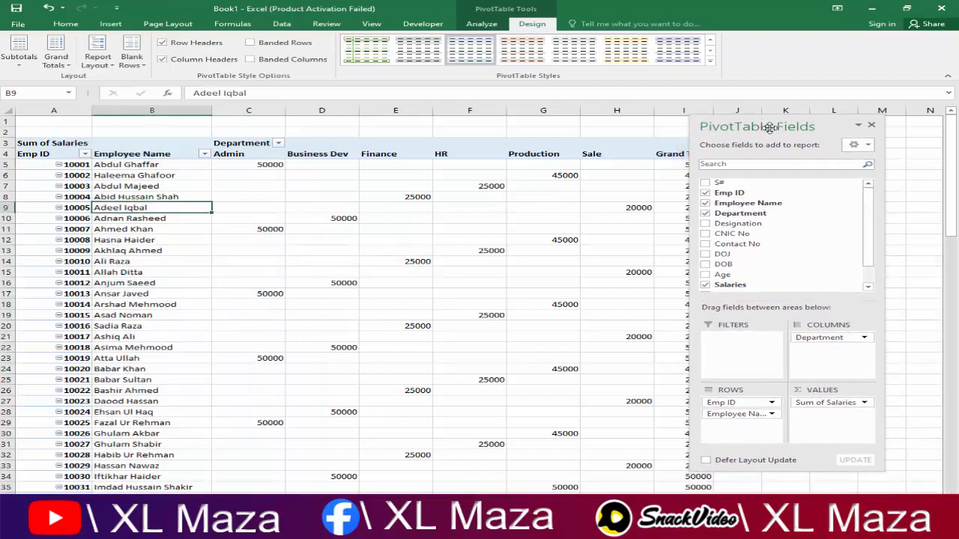
pyautogui.moveTo(871, 234); pyautogui.dragTo(870, 255)
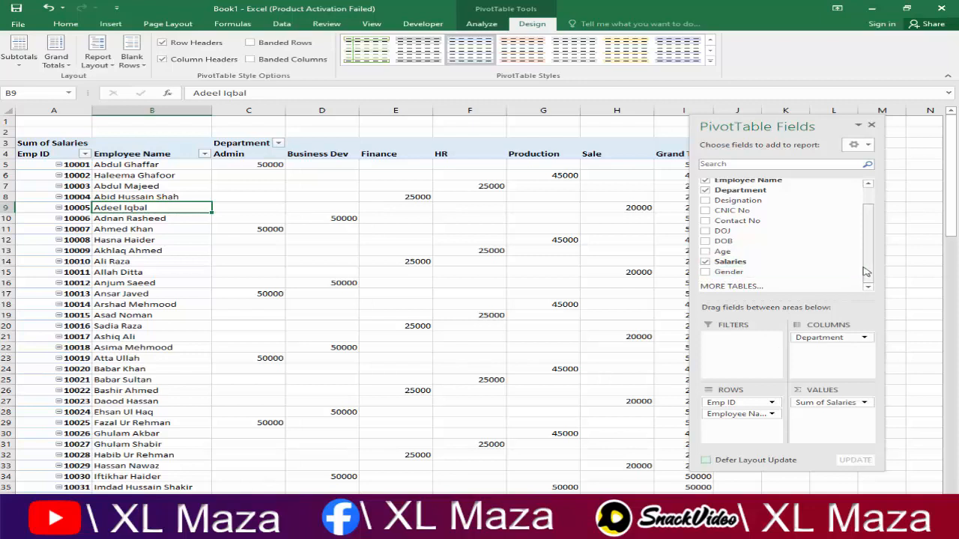
pyautogui.moveTo(871, 268); pyautogui.dragTo(862, 242)
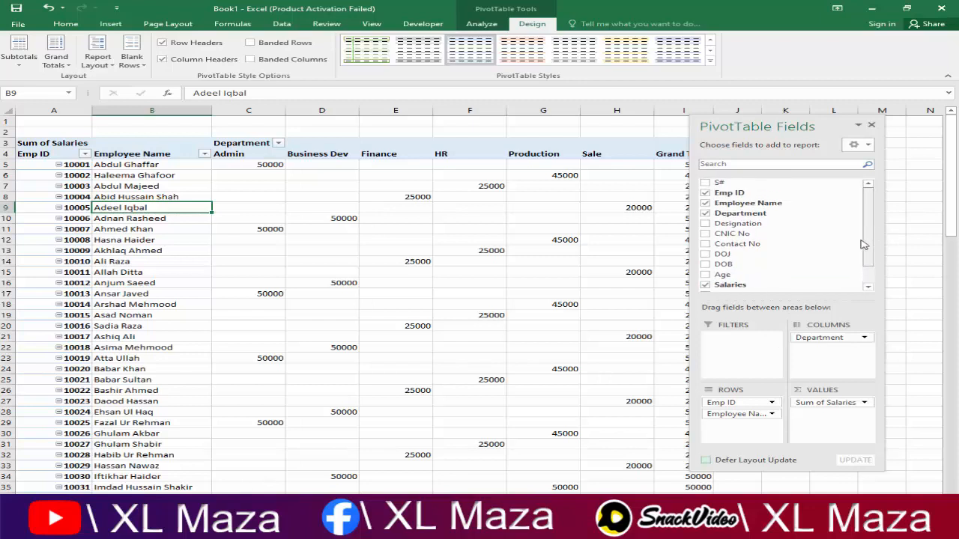
pyautogui.moveTo(814, 341); pyautogui.dragTo(735, 341)
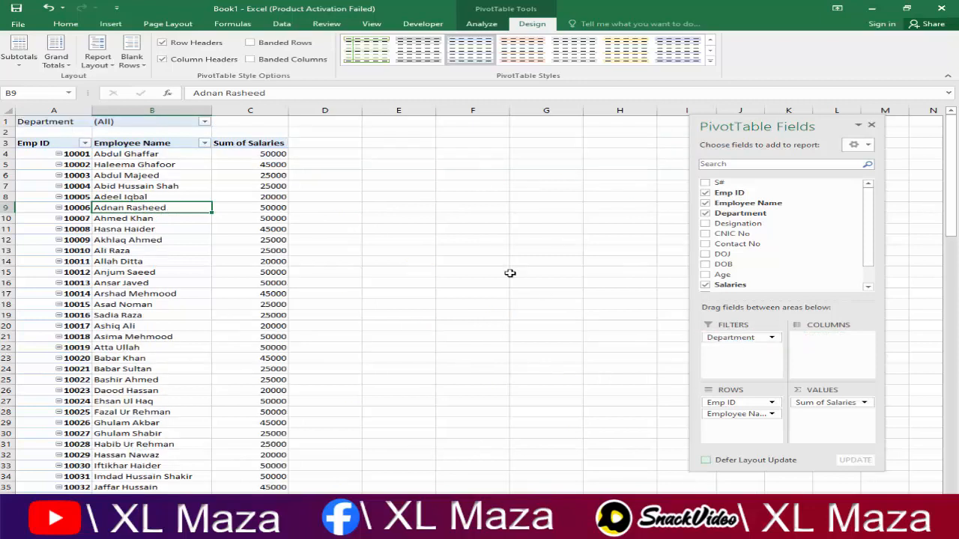
pyautogui.click(204, 124)
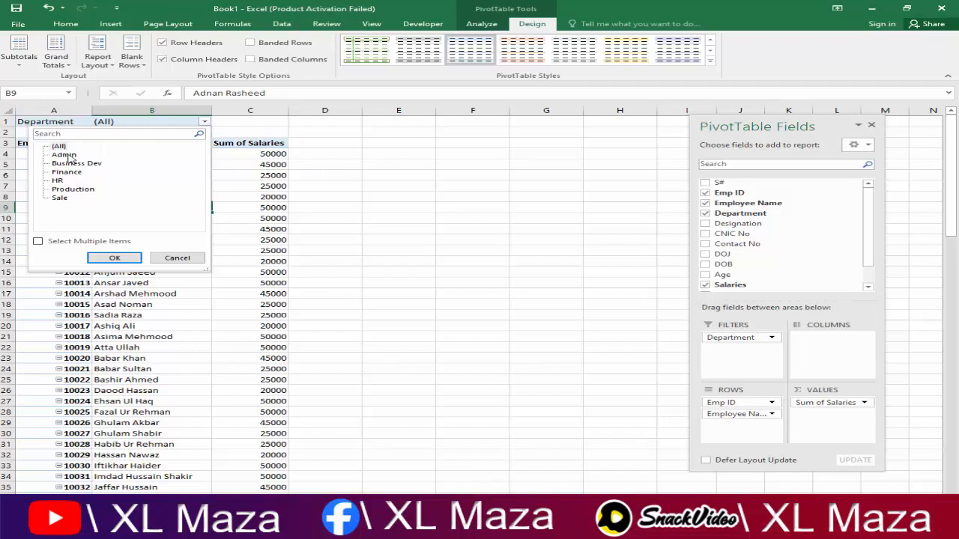
pyautogui.click(287, 219)
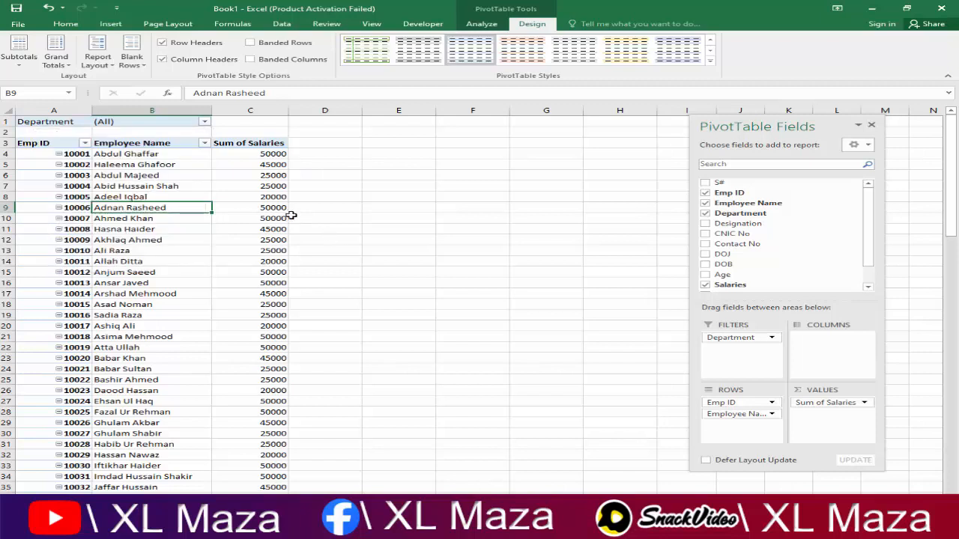
pyautogui.moveTo(772, 223); pyautogui.dragTo(832, 337)
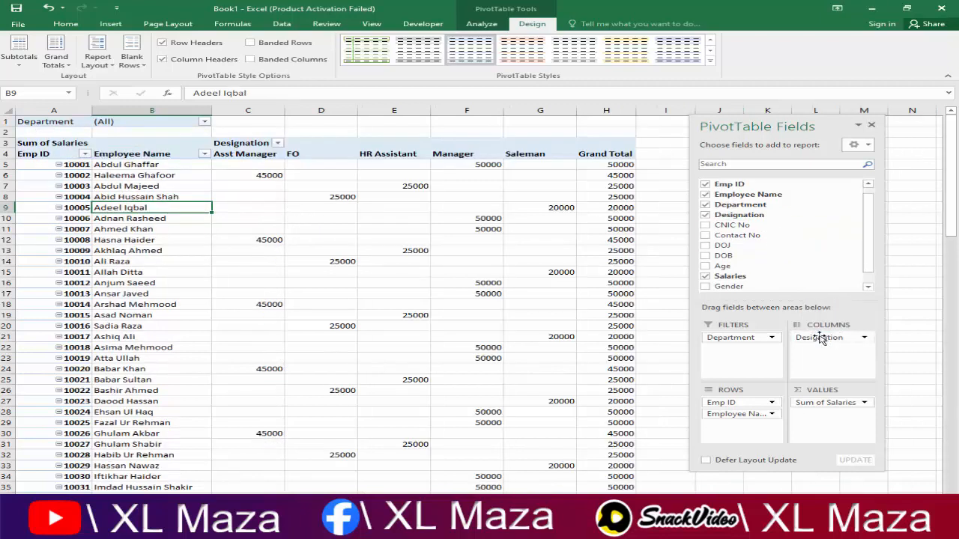
# Step: Filter Department to Admin only and review the Admin salaries by designation
pyautogui.click(204, 122)
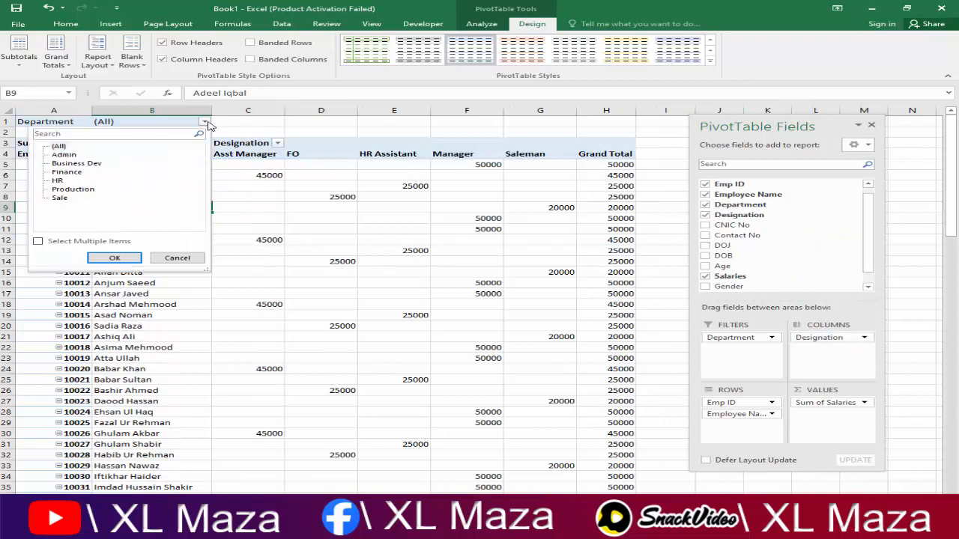
pyautogui.click(63, 155)
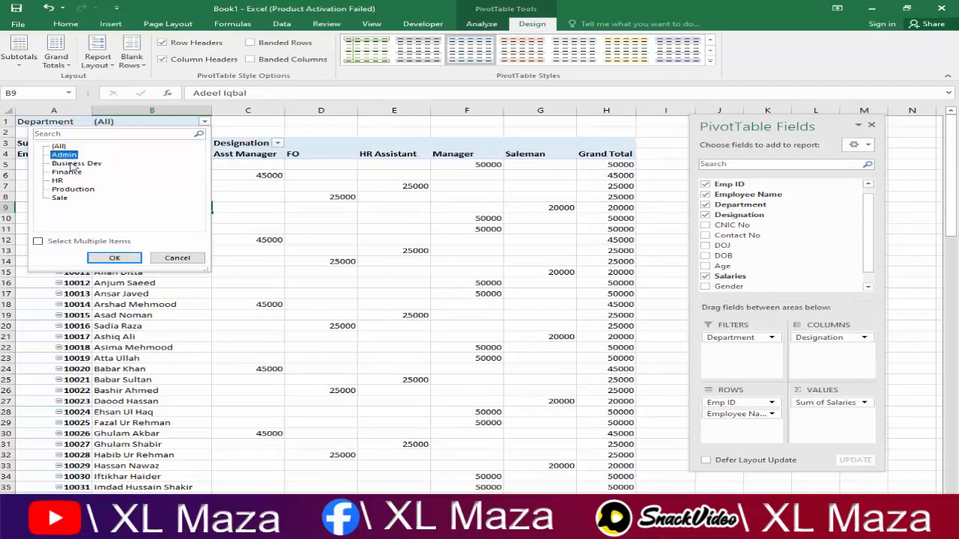
pyautogui.click(114, 258)
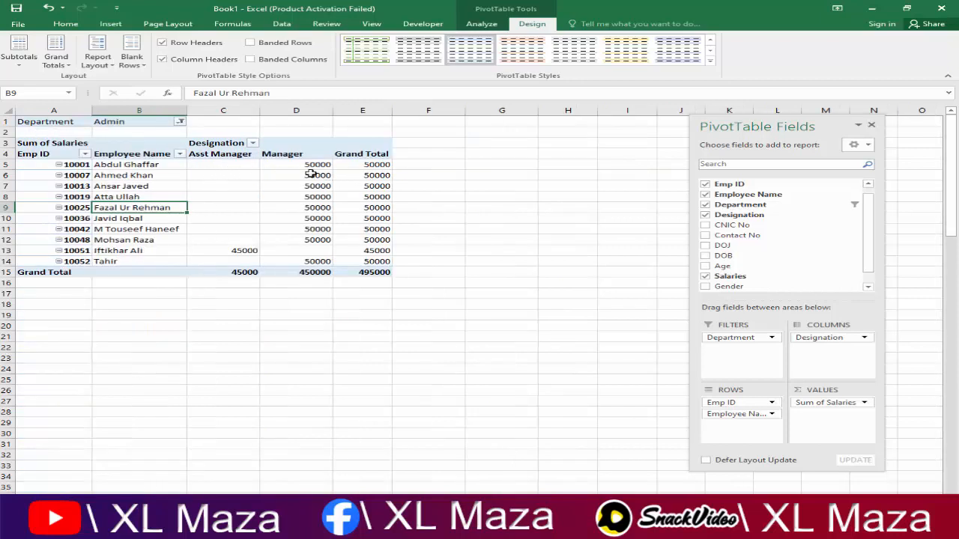
pyautogui.moveTo(313, 165); pyautogui.dragTo(315, 247)
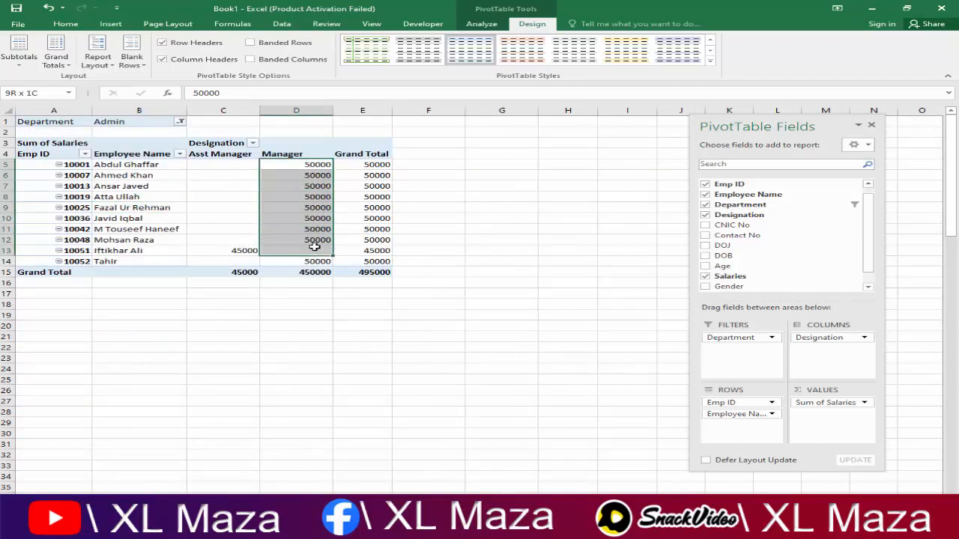
pyautogui.click(247, 250)
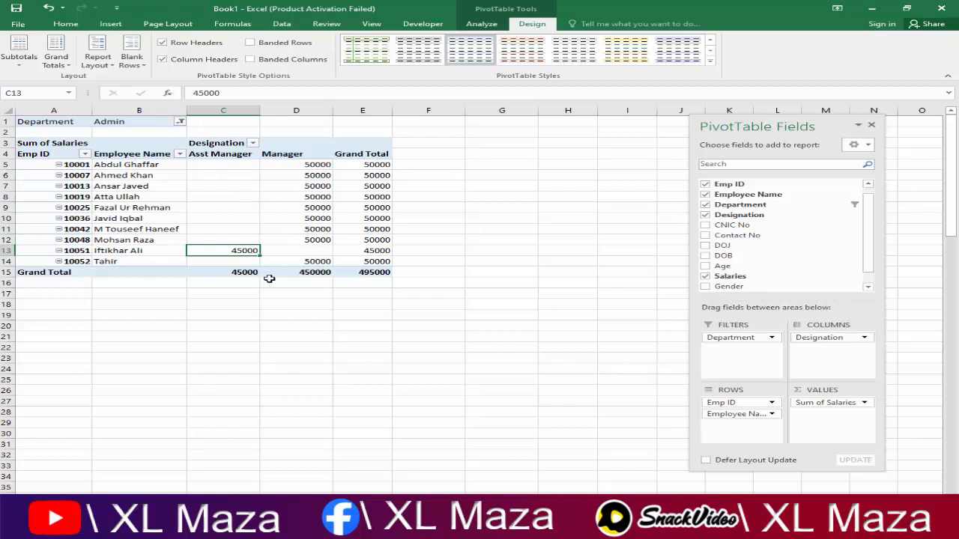
pyautogui.moveTo(325, 165); pyautogui.dragTo(335, 264)
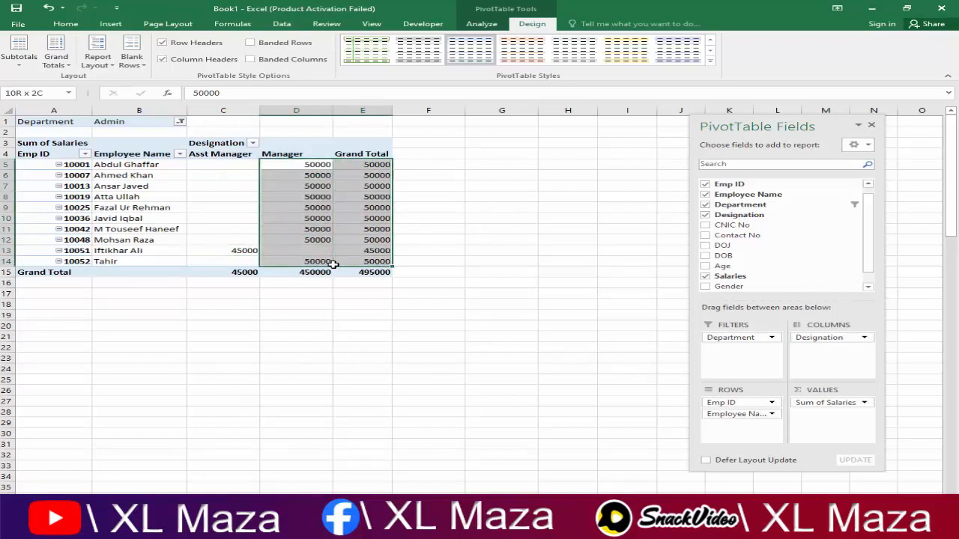
pyautogui.click(378, 262)
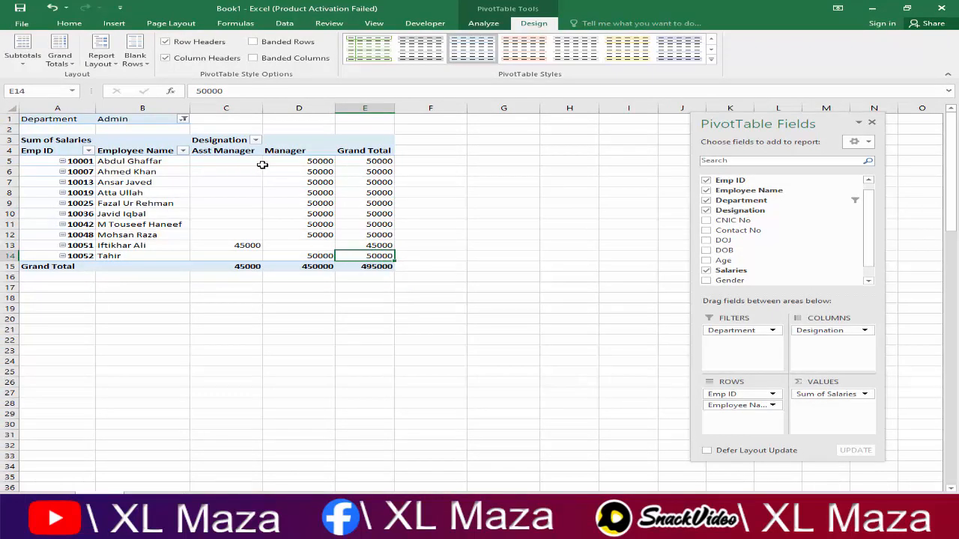
pyautogui.moveTo(286, 227)
# Step: Move Department into Rows for totals like Admin Total 495000, then close the field list
pyautogui.moveTo(729, 335); pyautogui.dragTo(724, 378)
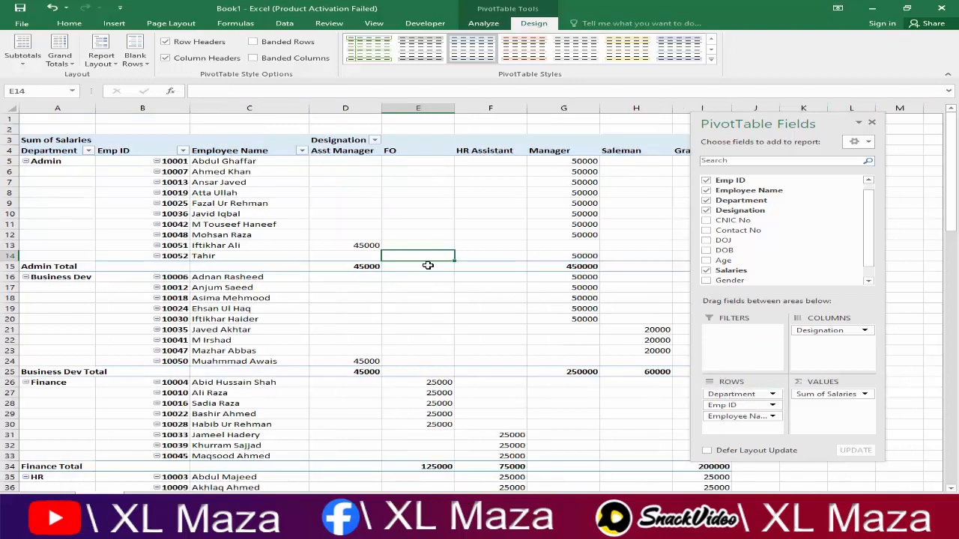
pyautogui.click(871, 123)
pyautogui.click(532, 223)
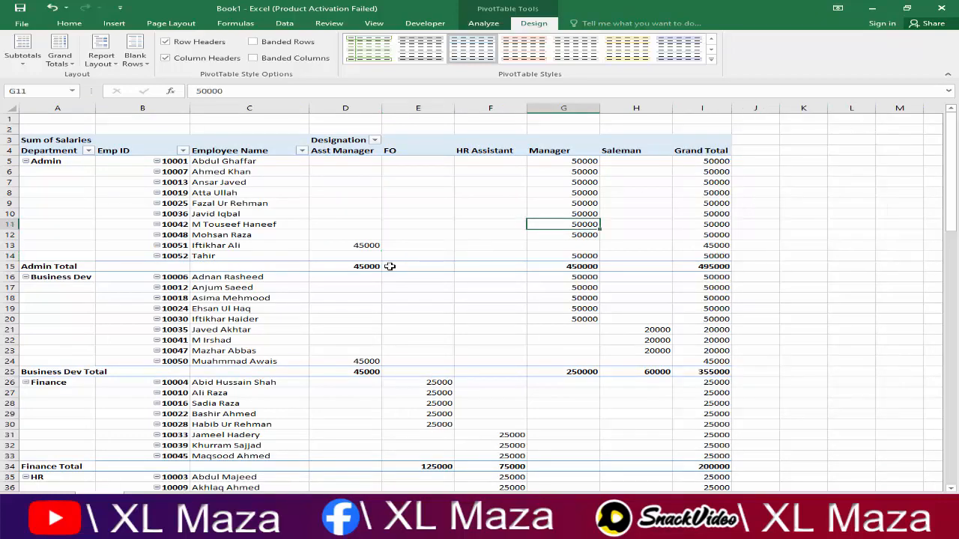
pyautogui.scroll(-10, 388, 268)
pyautogui.scroll(10, 388, 267)
# Step: Reopen the field list and remove Emp ID and Employee Name from the rows
pyautogui.click(486, 24)
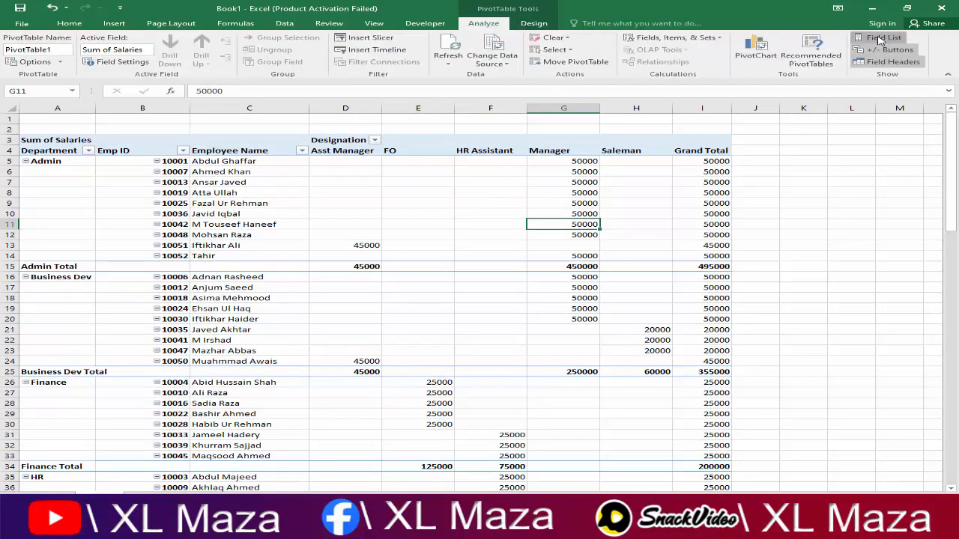
pyautogui.click(880, 39)
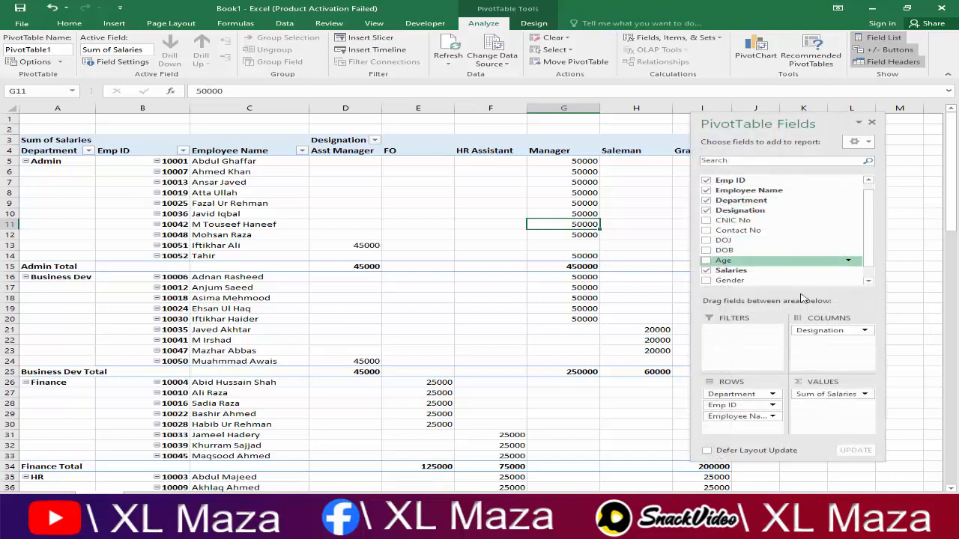
pyautogui.click(705, 181)
pyautogui.click(706, 191)
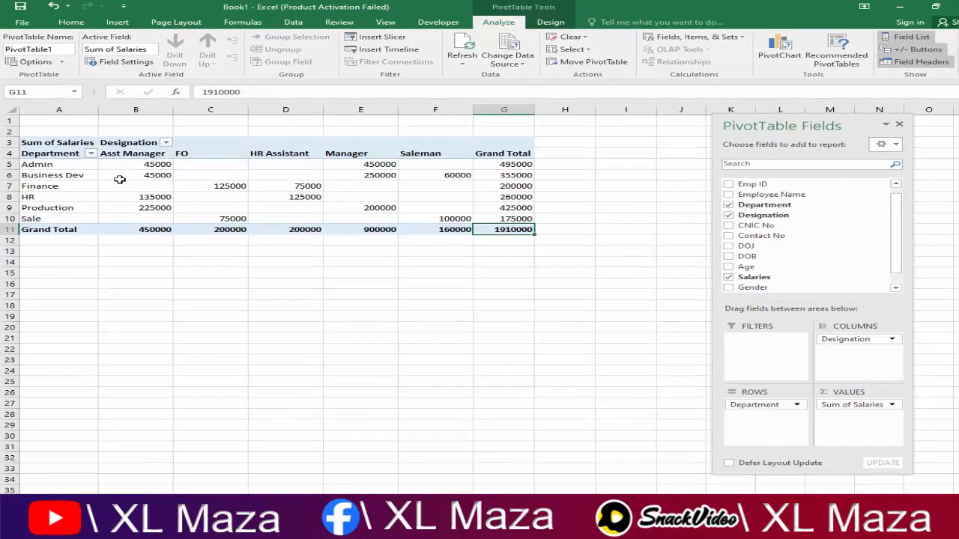
# Step: Review the department-by-designation salary totals for Admin, Finance, HR and Business Dev
pyautogui.click(114, 164)
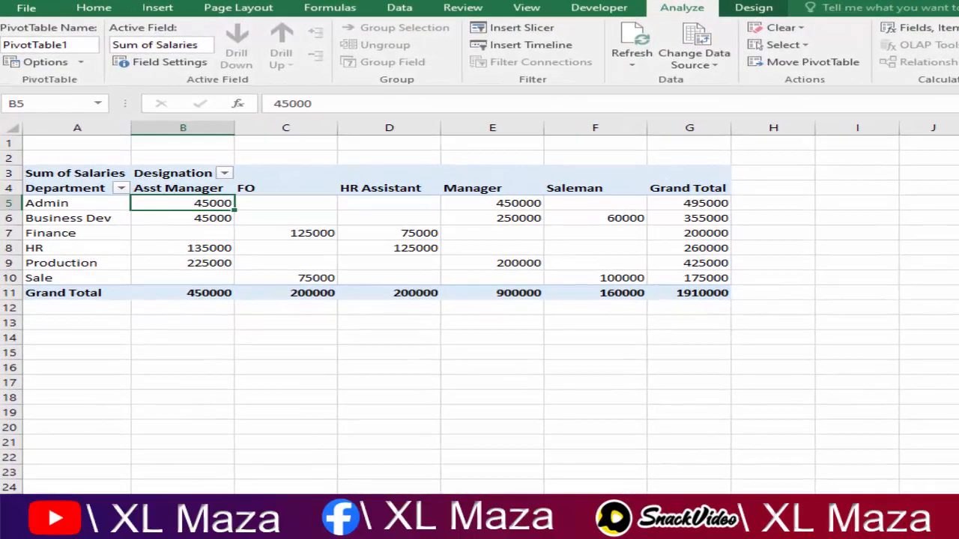
pyautogui.press('Left')
pyautogui.press('Right')
pyautogui.press('Right')
pyautogui.press('Left')
pyautogui.press('Up')
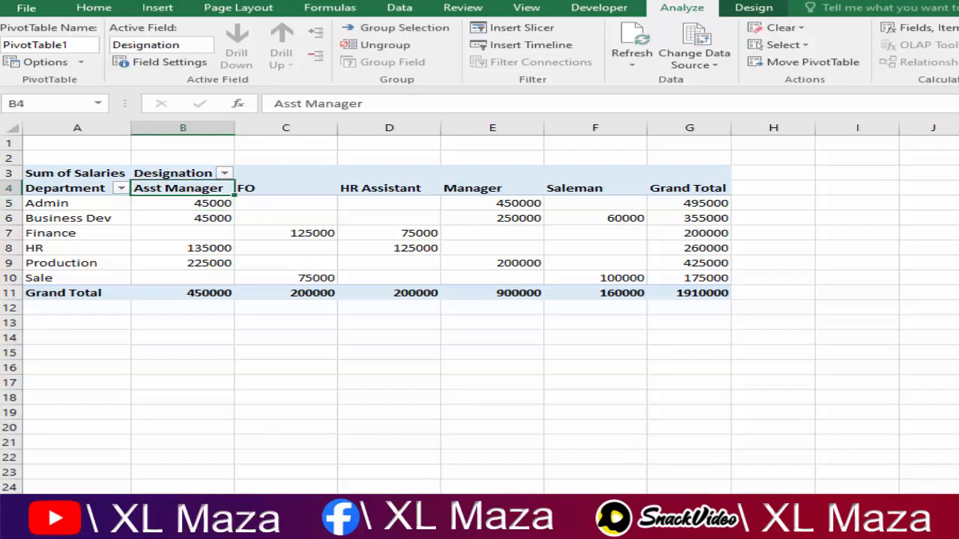
pyautogui.press('Right')
pyautogui.press('Right')
pyautogui.press('Left')
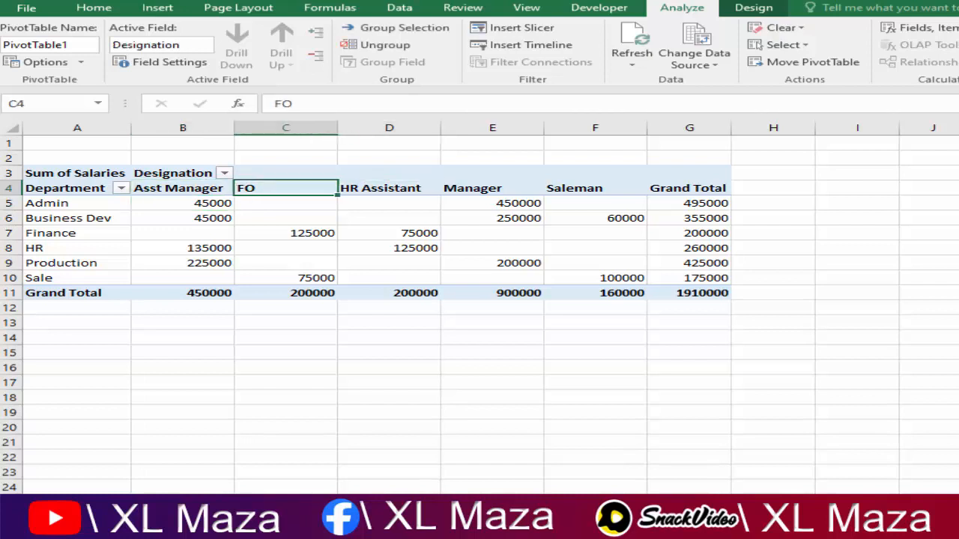
pyautogui.press('Down')
pyautogui.press('Down')
pyautogui.press('Down')
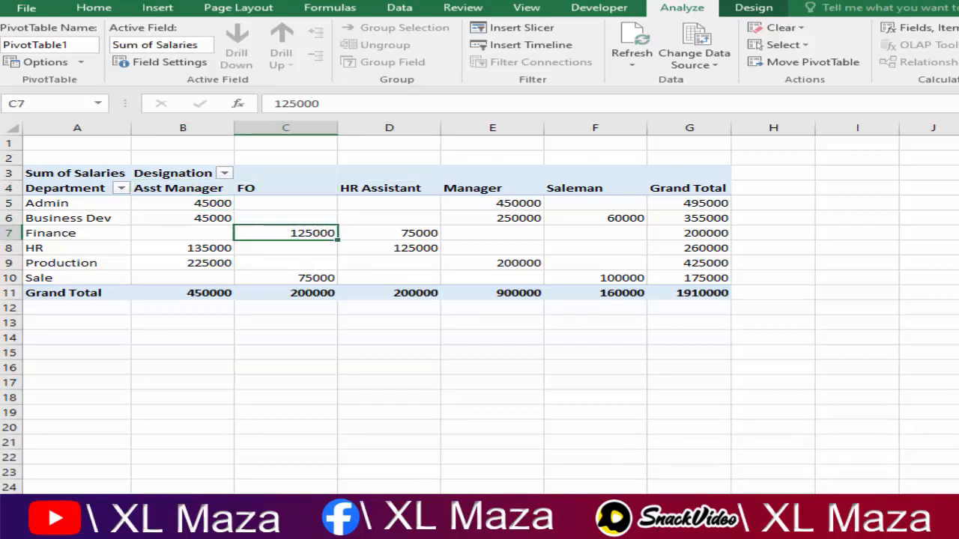
pyautogui.press('Right')
pyautogui.press('Left')
pyautogui.press('Left')
pyautogui.press('Left')
pyautogui.press('Down')
pyautogui.press('Down')
pyautogui.press('Down')
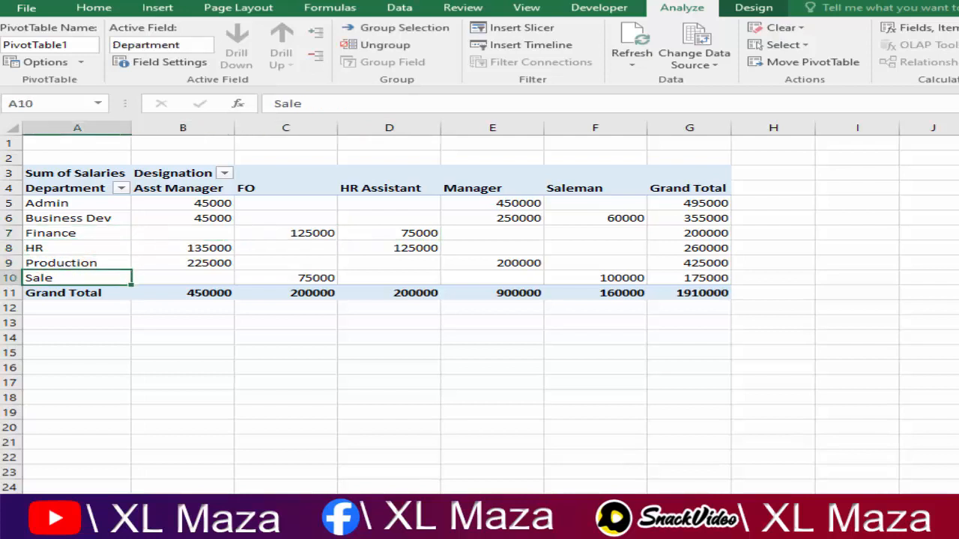
pyautogui.press('Up')
pyautogui.press('Up')
pyautogui.press('Right')
pyautogui.press('Right')
pyautogui.press('Right')
pyautogui.press('Right')
pyautogui.press('Left')
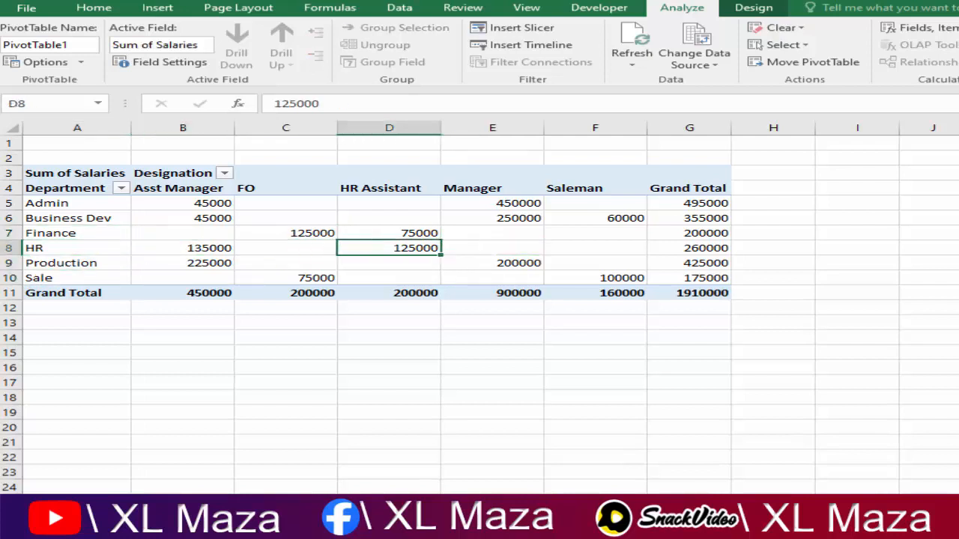
pyautogui.press('Up')
pyautogui.press('Right')
pyautogui.press('Up')
pyautogui.press('Up')
pyautogui.press('Right')
pyautogui.press('Right')
pyautogui.press('Down')
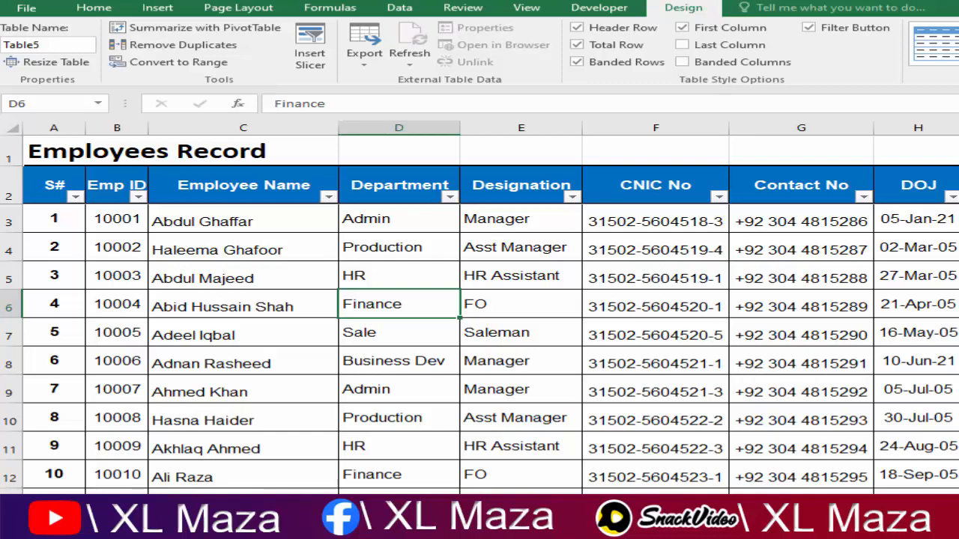
# Step: Insert a blank row above the Total row of the Employees Record table
pyautogui.hotkey('ctrl', 'pageup')
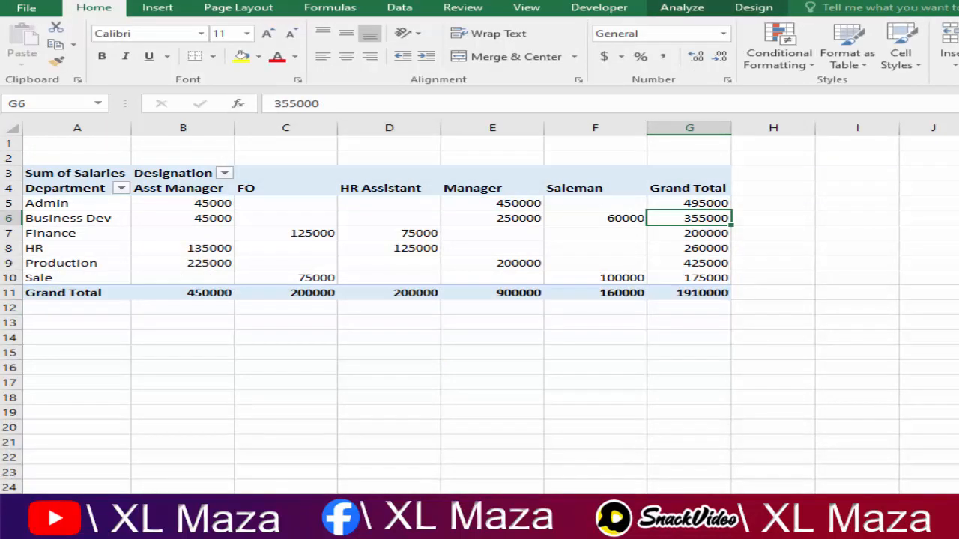
pyautogui.hotkey('ctrl', 'pagedown')
pyautogui.click(184, 364)
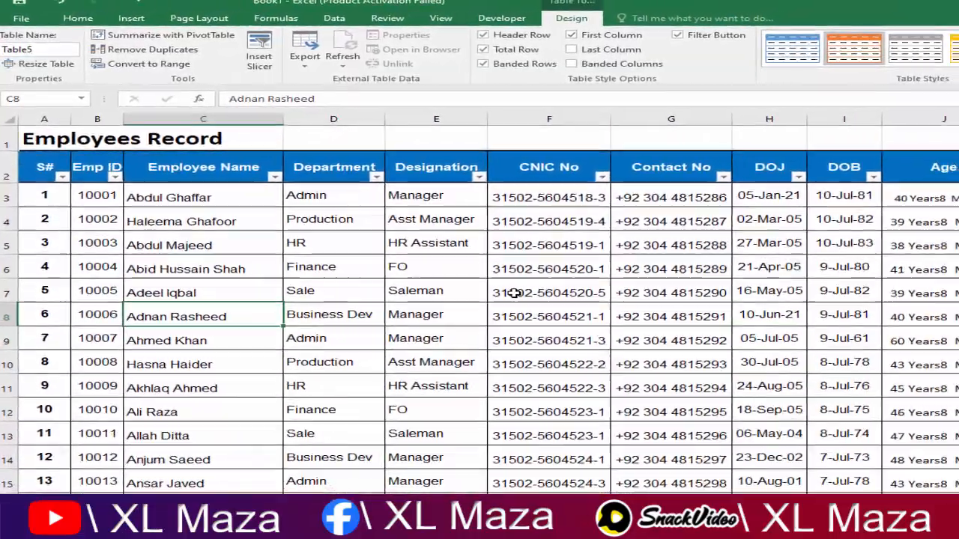
pyautogui.hotkey('ctrl', 'Down')
pyautogui.press('Down')
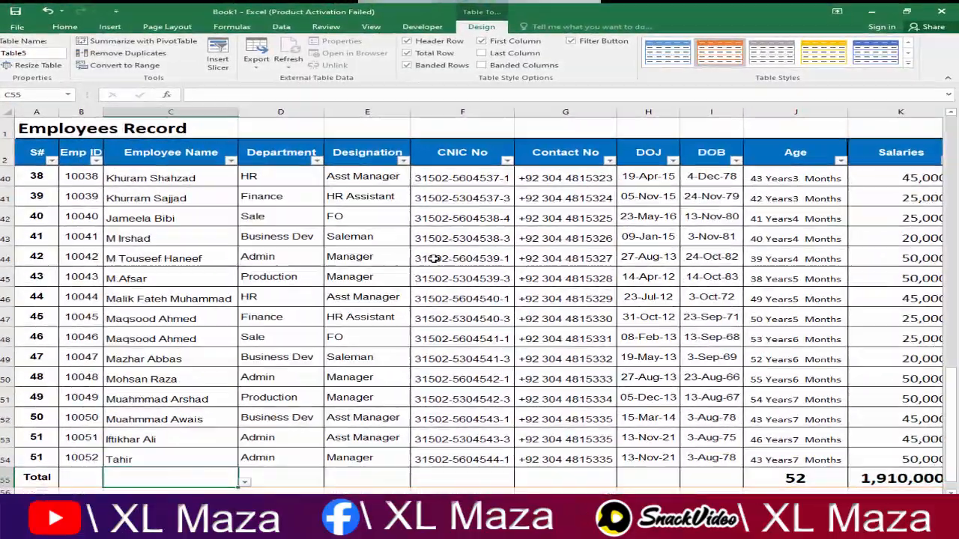
pyautogui.press('Up')
pyautogui.press('Down')
pyautogui.hotkey('shift', 'space')
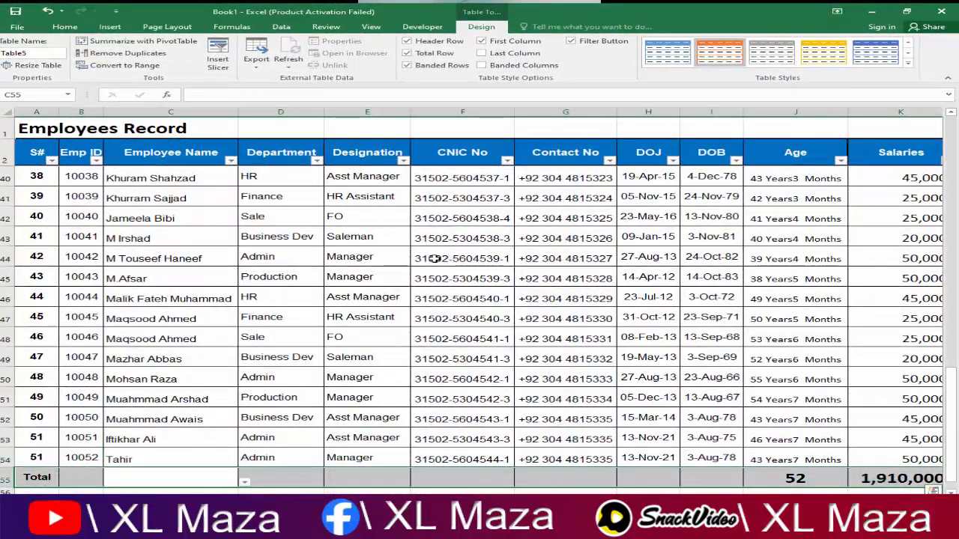
pyautogui.hotkey('ctrl', 'shift', '+')
# Step: Enter Emp ID 10053, the new employee's name, department Finance and designation Finance Manger
pyautogui.press('Left')
pyautogui.write('10')
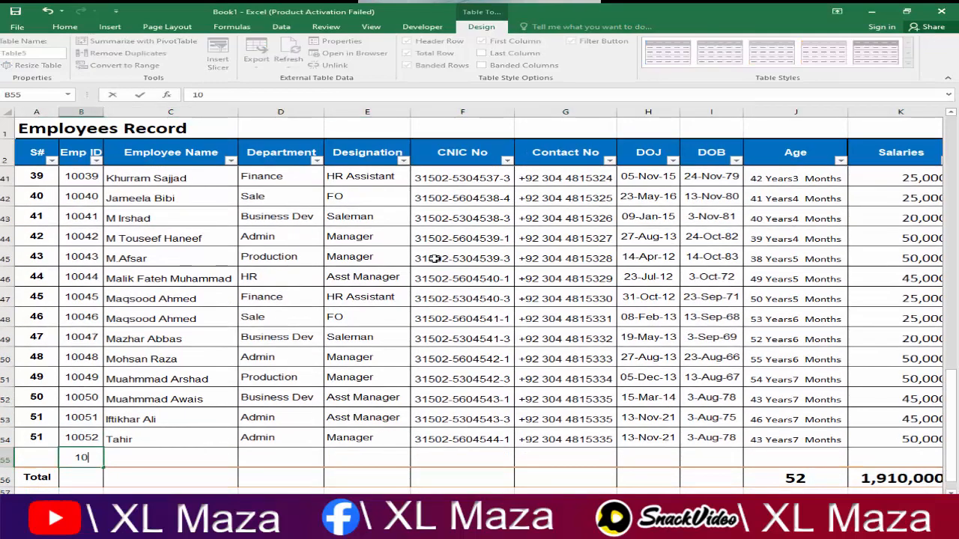
pyautogui.write('053')
pyautogui.press('Tab')
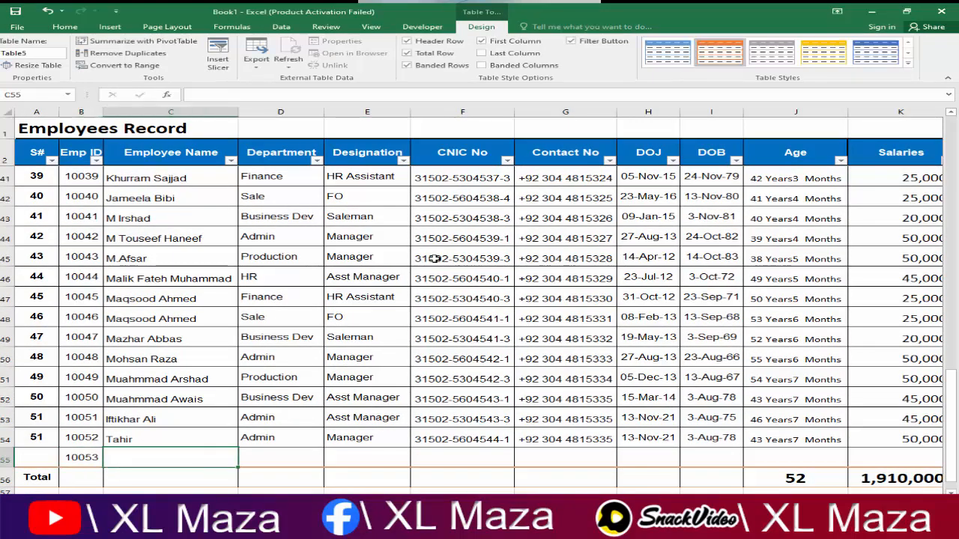
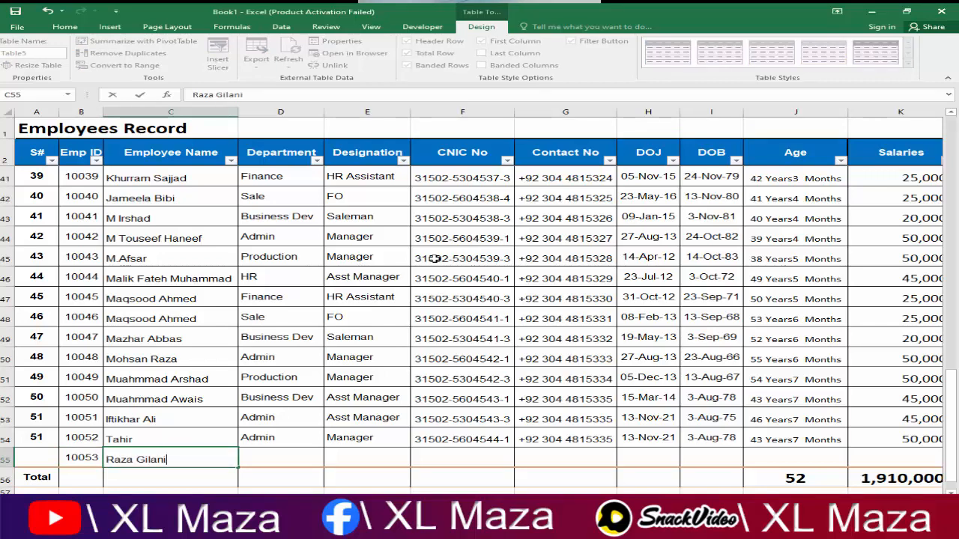
pyautogui.press('Tab')
pyautogui.write('Finance')
pyautogui.press('Tab')
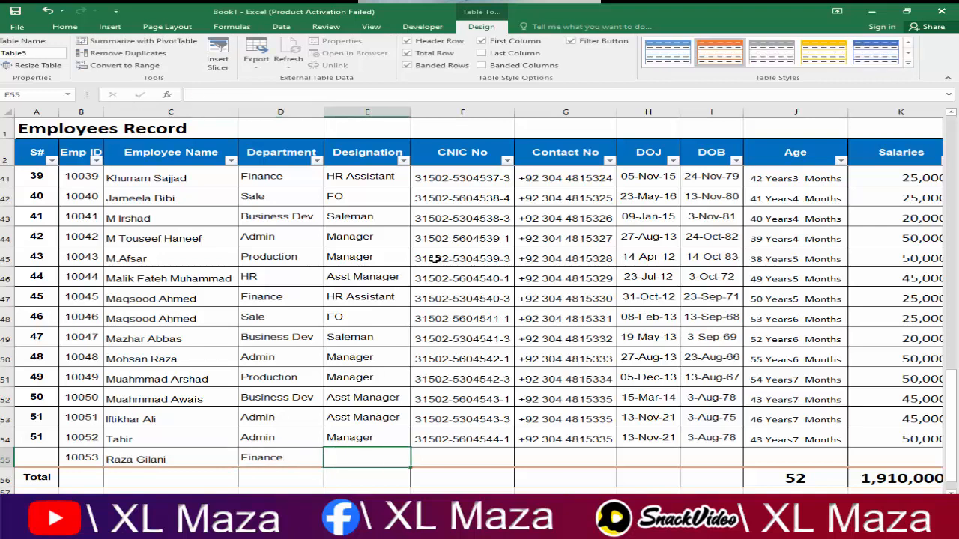
pyautogui.write('Finance')
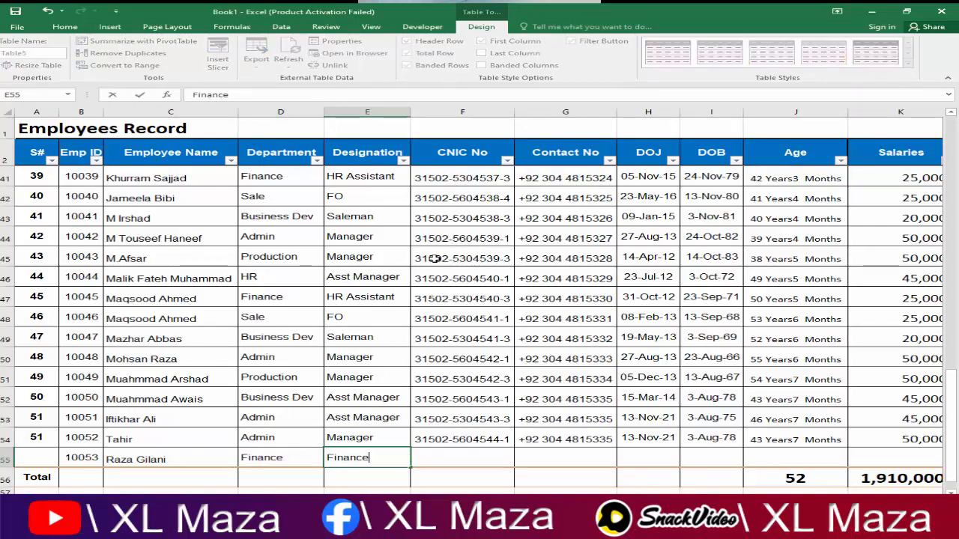
pyautogui.write(' Manger')
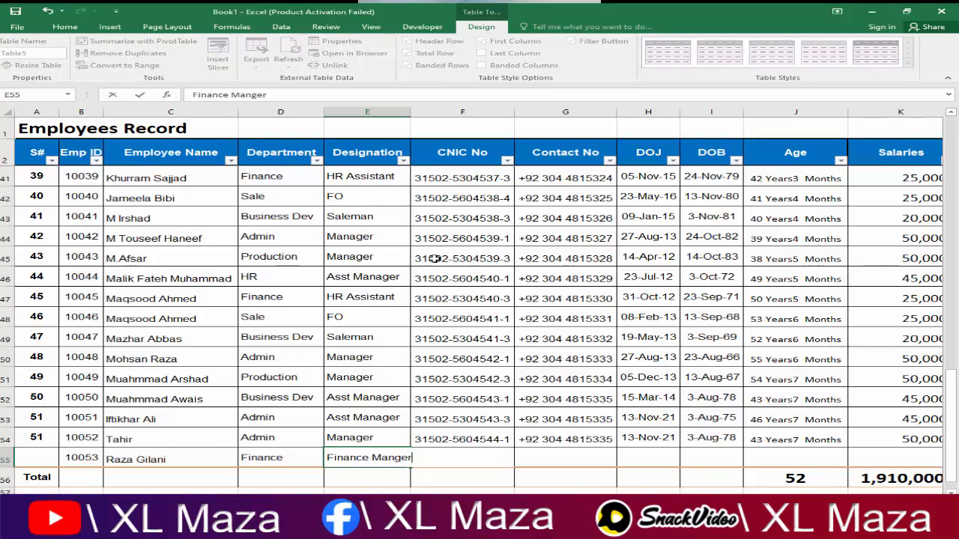
pyautogui.press('Tab')
# Step: Fill the remaining details down, then set salary 150,000 and serial number 52
pyautogui.hotkey('shift', 'Right')
pyautogui.hotkey('shift', 'Right')
pyautogui.hotkey('shift', 'Right')
pyautogui.hotkey('shift', 'Right')
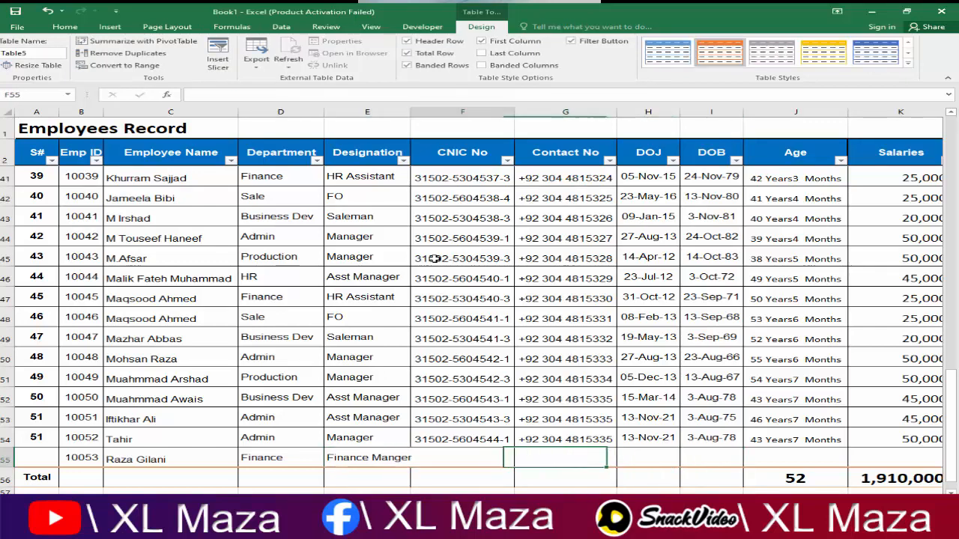
pyautogui.hotkey('shift', 'Right')
pyautogui.hotkey('shift', 'Right')
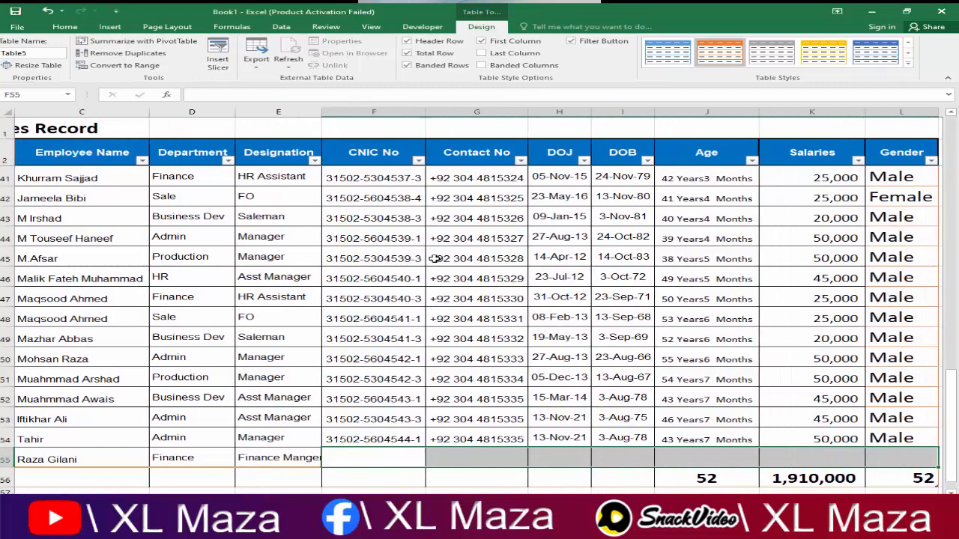
pyautogui.hotkey('ctrl', 'd')
pyautogui.press('Right')
pyautogui.press('Right')
pyautogui.press('Right')
pyautogui.press('Right')
pyautogui.press('Right')
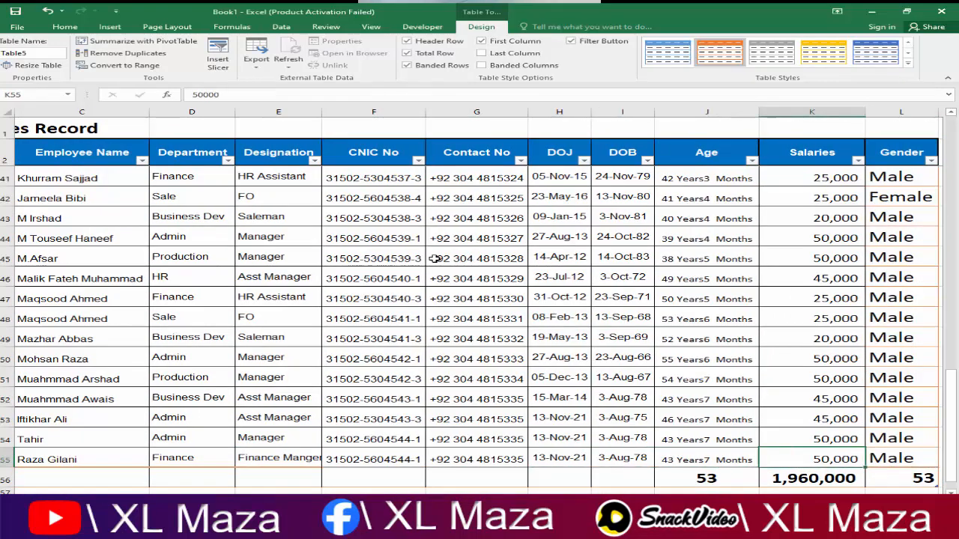
pyautogui.write('150,00')
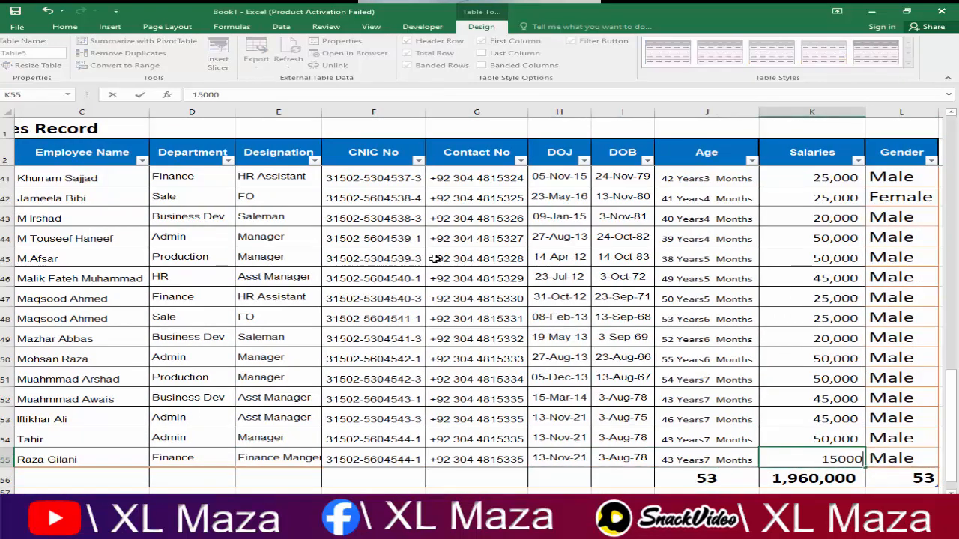
pyautogui.write('0')
pyautogui.press('Right')
pyautogui.press('Left')
pyautogui.press('Left')
pyautogui.press('Left')
pyautogui.press('Left')
pyautogui.press('Left')
pyautogui.press('Left')
pyautogui.press('Left')
pyautogui.press('Left')
pyautogui.press('Left')
pyautogui.press('Left')
pyautogui.press('Left')
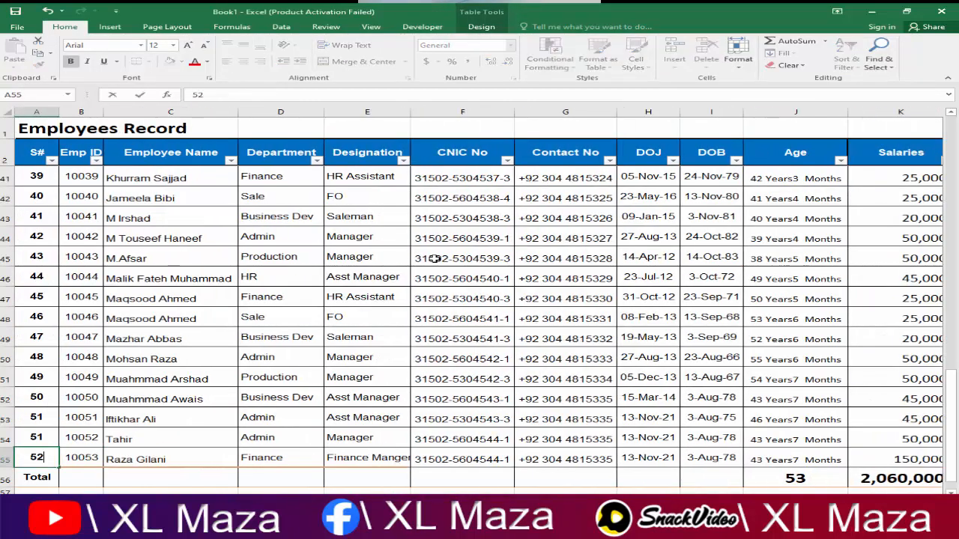
pyautogui.write('52')
pyautogui.hotkey('ctrl', 'Return')
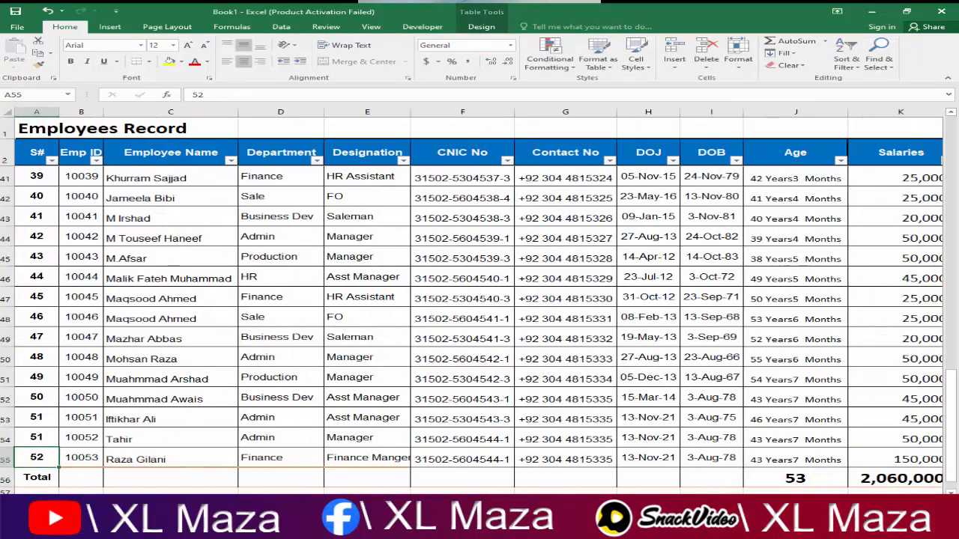
# Step: On the PivotTable sheet, inspect the Finance row and HR salaries before refreshing
pyautogui.click(124, 501)
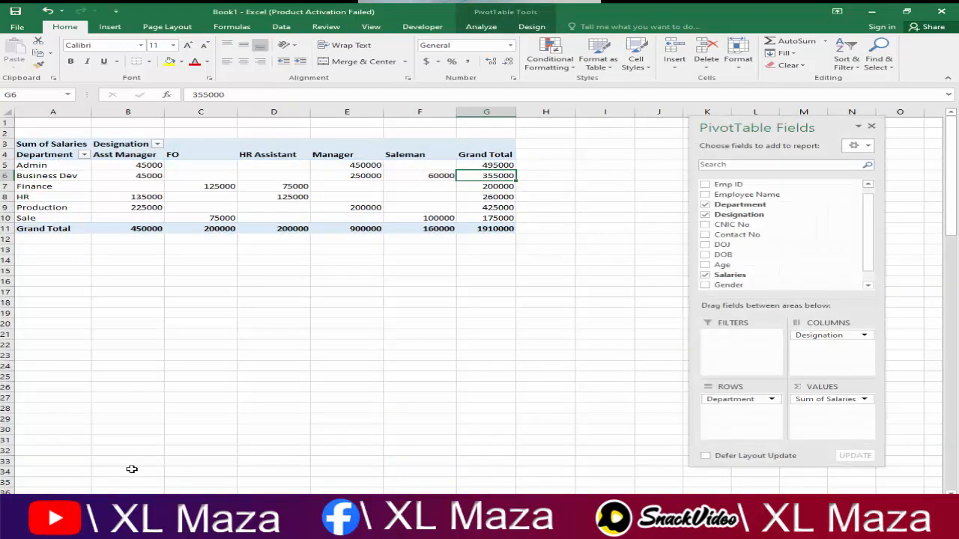
pyautogui.click(67, 187)
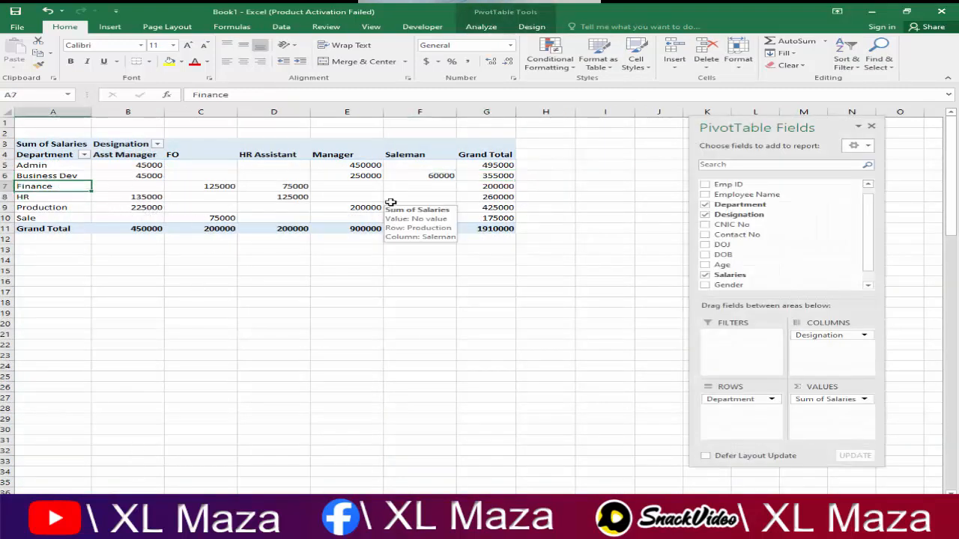
pyautogui.hotkey('shift', 'Right')
pyautogui.hotkey('shift', 'Right')
pyautogui.hotkey('shift', 'Right')
pyautogui.hotkey('shift', 'Right')
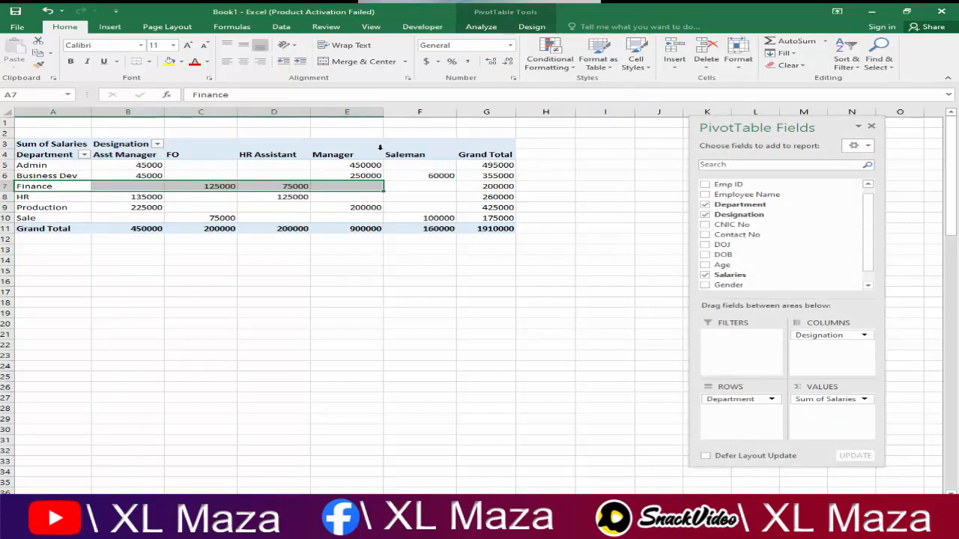
pyautogui.click(399, 154)
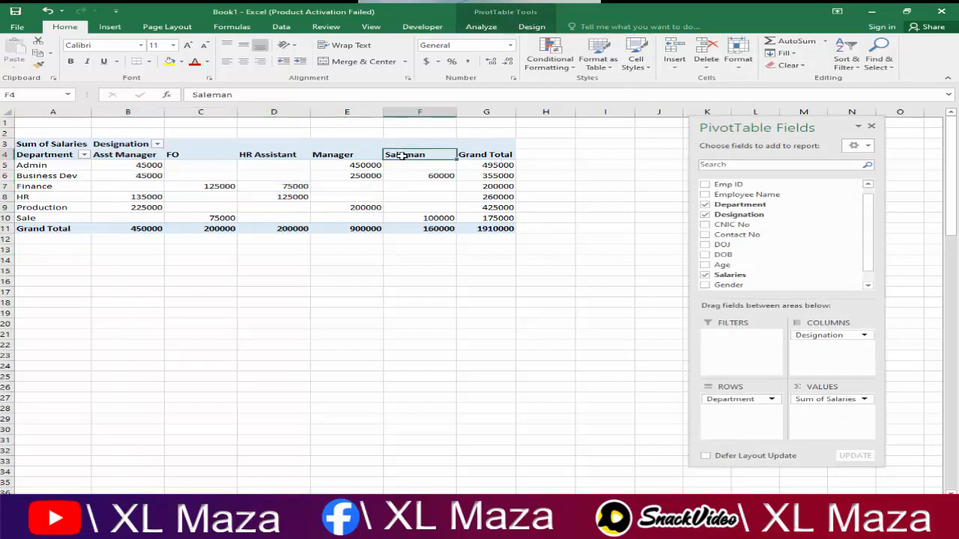
pyautogui.click(161, 197)
pyautogui.moveTo(308, 195); pyautogui.dragTo(357, 195)
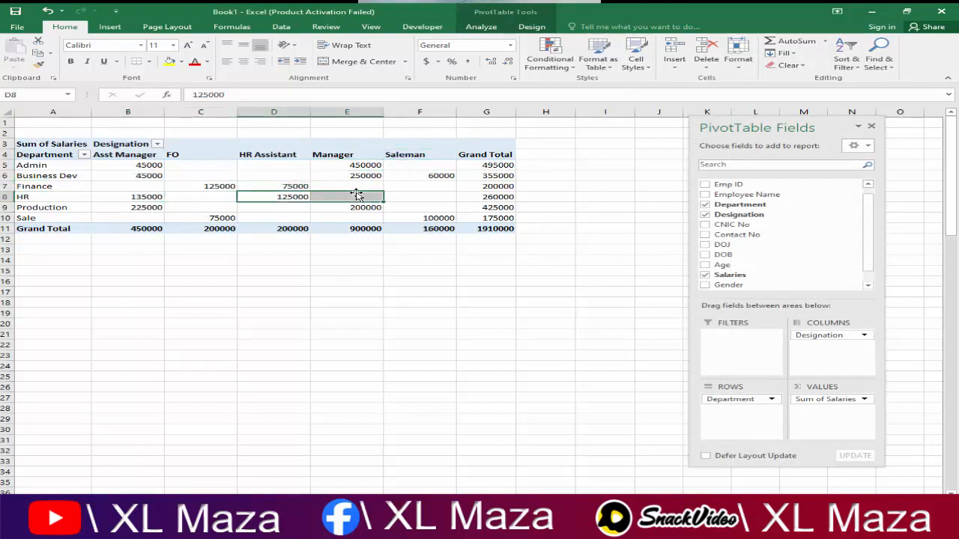
# Step: Refresh All so the new Finance Manger column shows 150000
pyautogui.click(481, 27)
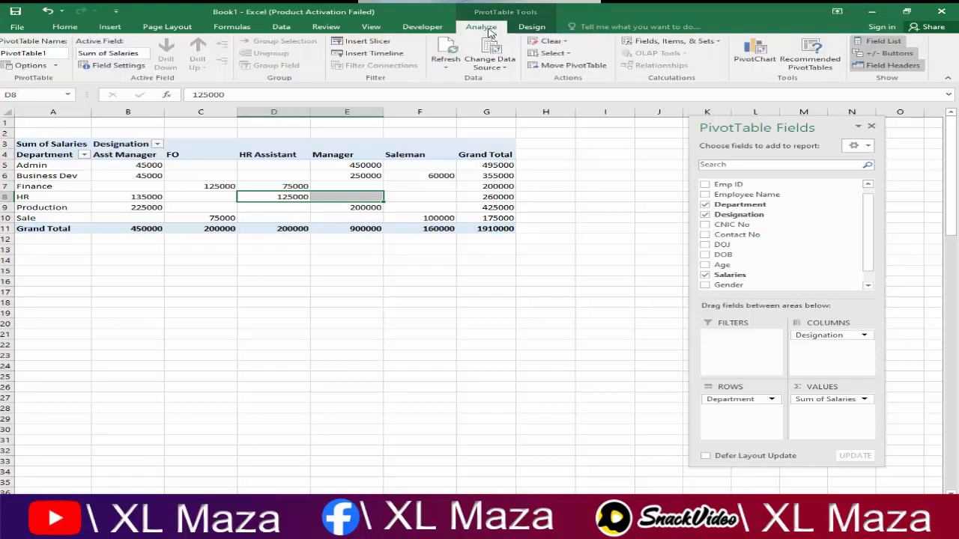
pyautogui.click(445, 66)
pyautogui.click(468, 91)
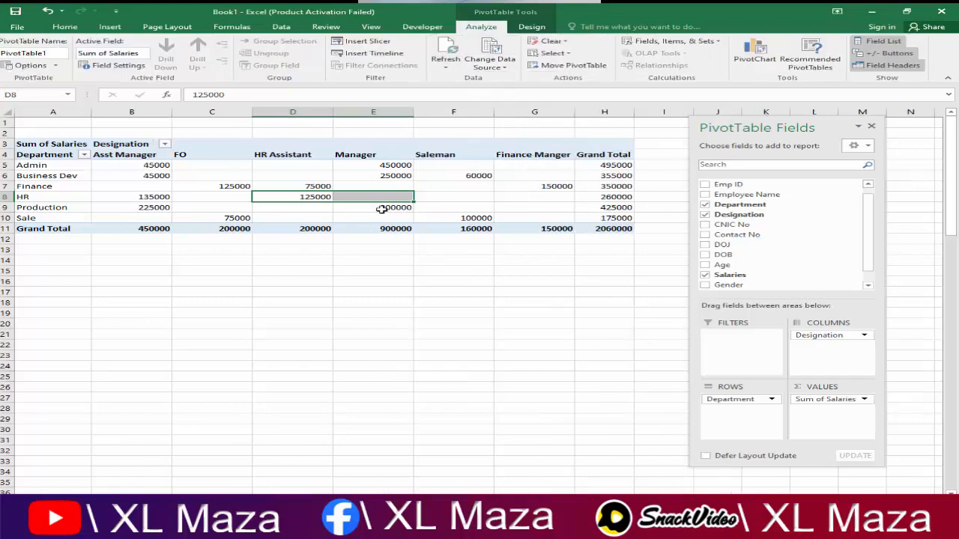
pyautogui.click(80, 186)
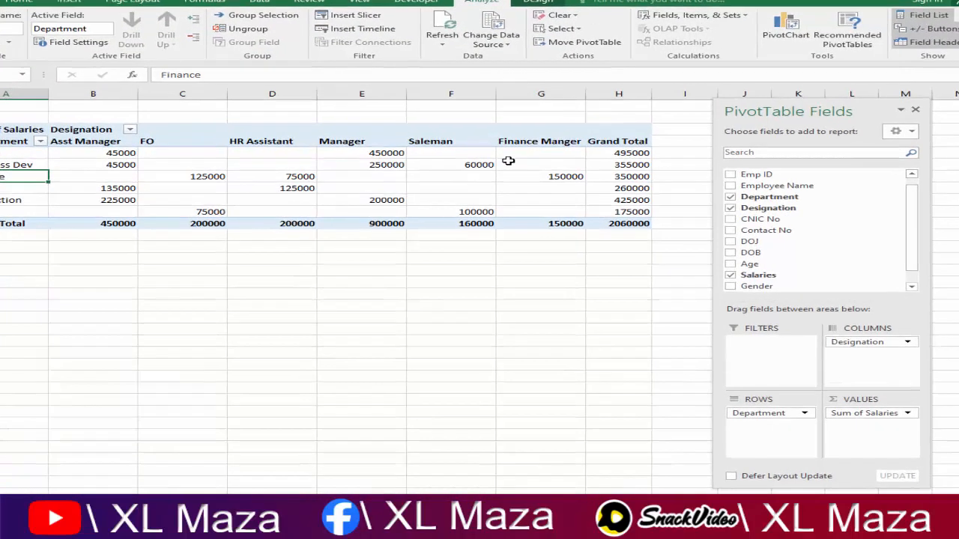
pyautogui.click(540, 144)
pyautogui.click(555, 57)
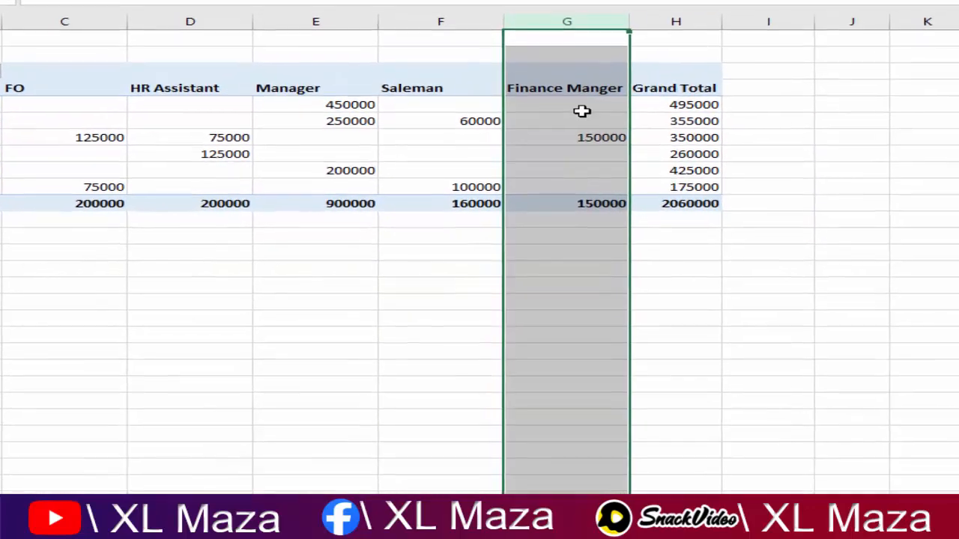
pyautogui.click(580, 156)
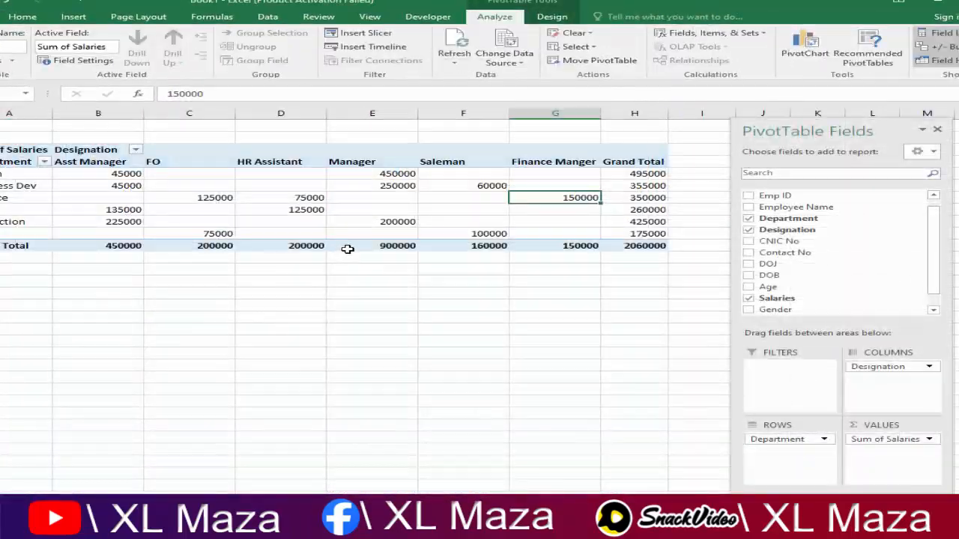
pyautogui.moveTo(499, 232)
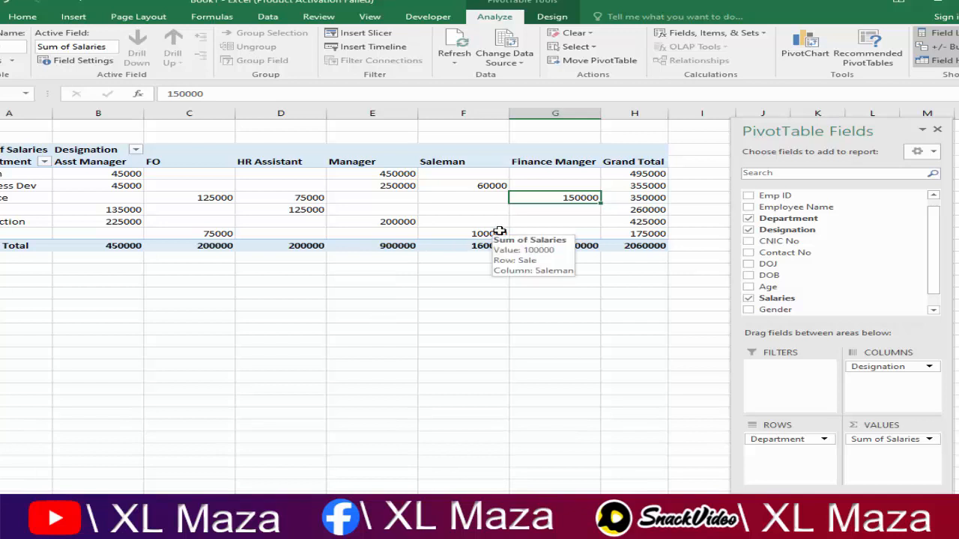